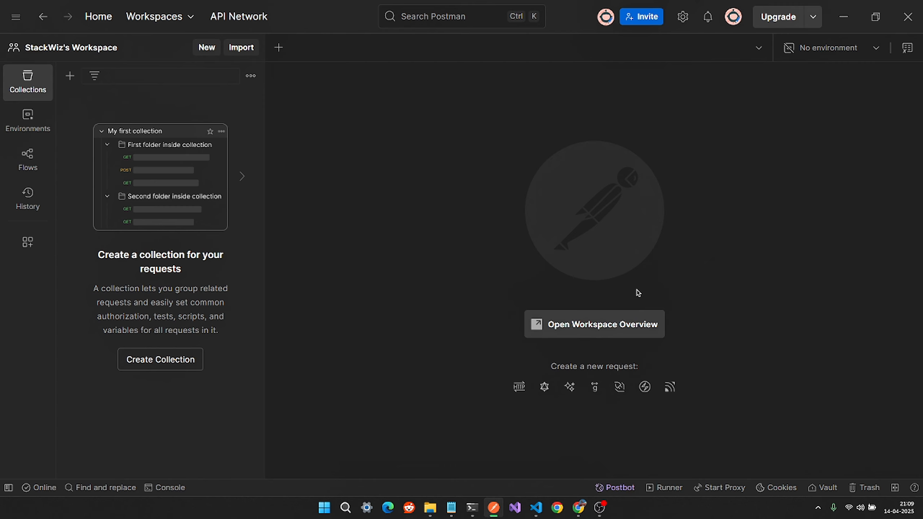
# - Look at the overview of environment, global and vault variables, and close it again
pyautogui.click(907, 48)
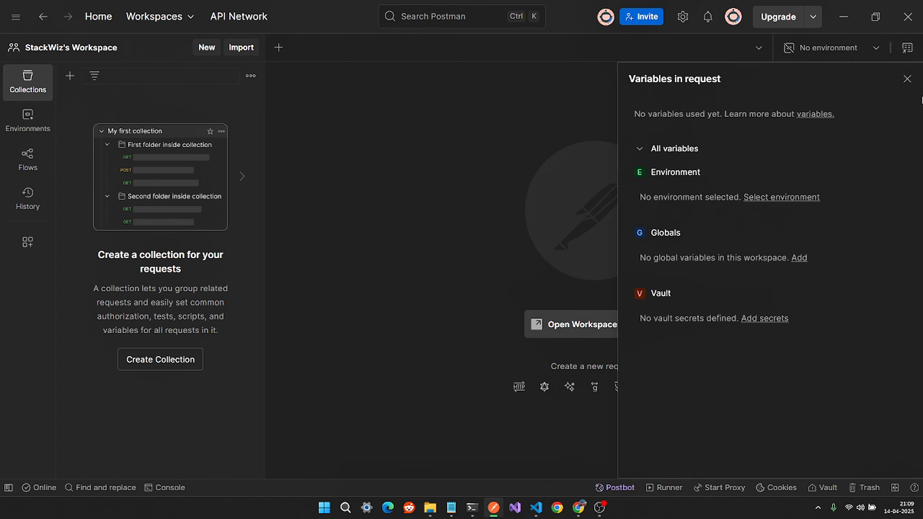
pyautogui.click(907, 78)
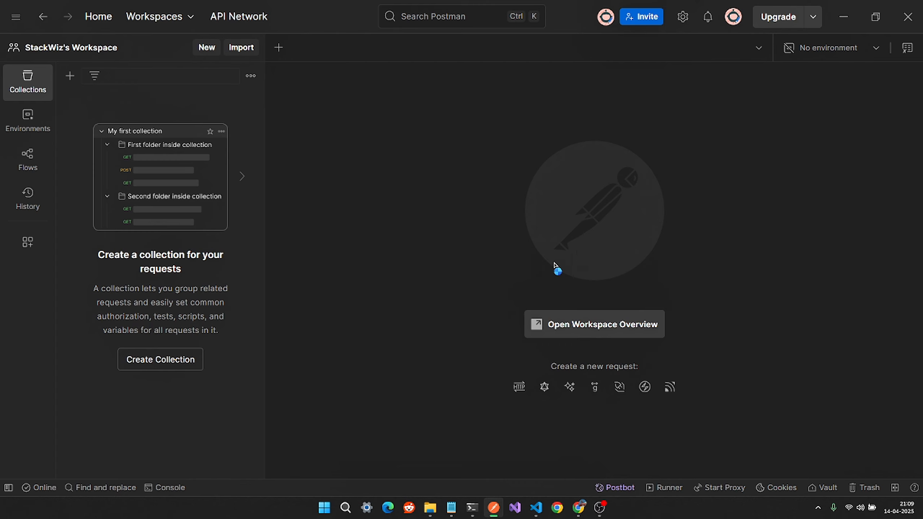
# - Switch to VS Code and examine server.js: the authenticate middleware, the hello, login and authenticated routes, and the PORTS list
pyautogui.click(538, 509)
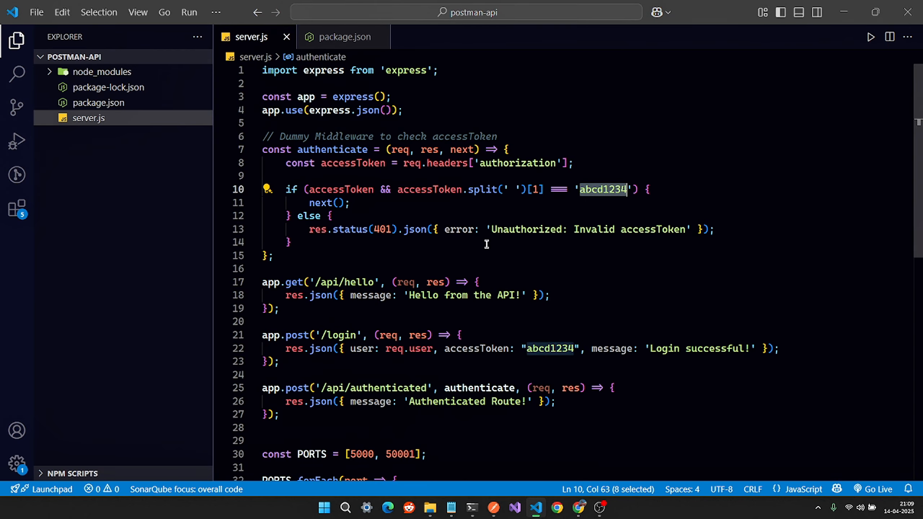
pyautogui.scroll(-1, 458, 228)
pyautogui.scroll(1, 453, 229)
pyautogui.click(461, 137)
pyautogui.scroll(-1, 530, 252)
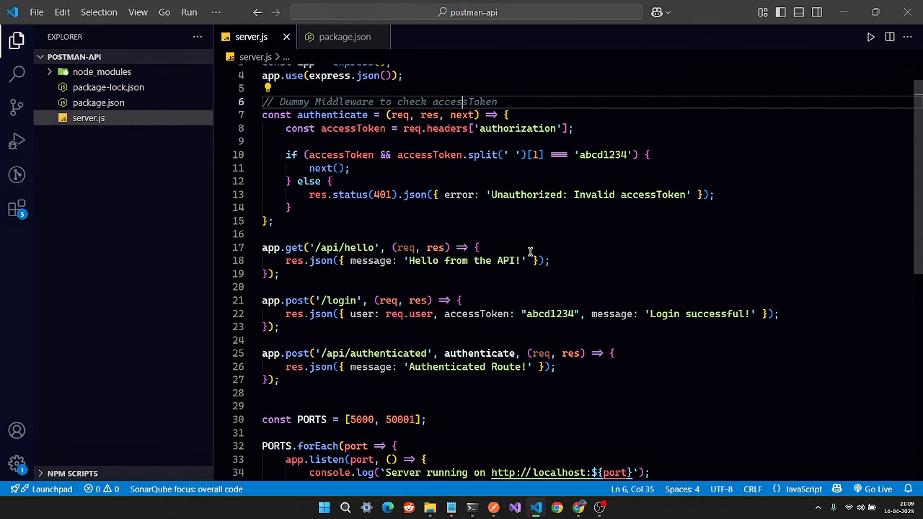
pyautogui.click(543, 245)
pyautogui.click(605, 378)
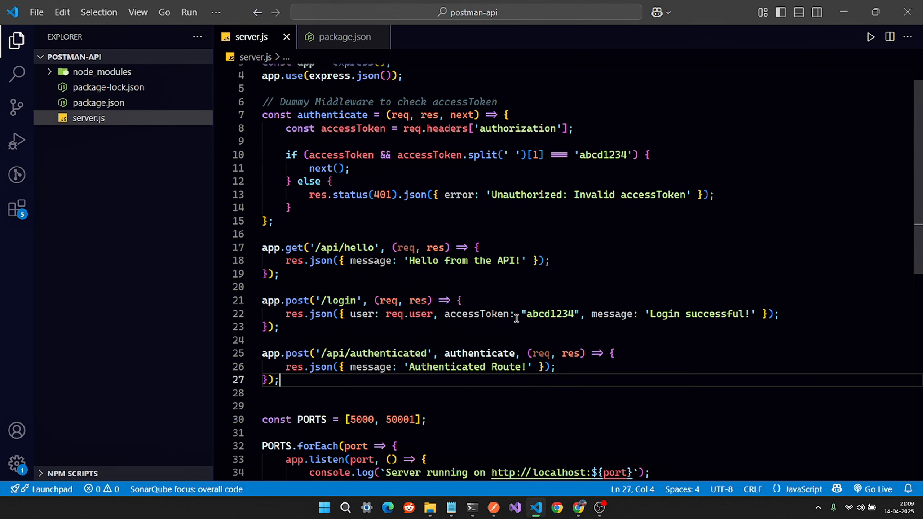
pyautogui.scroll(-2, 576, 298)
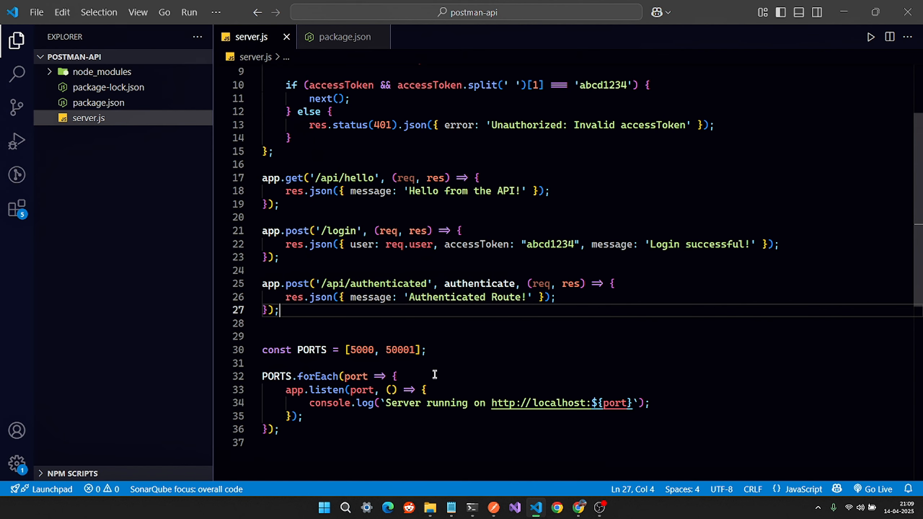
pyautogui.click(499, 361)
pyautogui.click(498, 349)
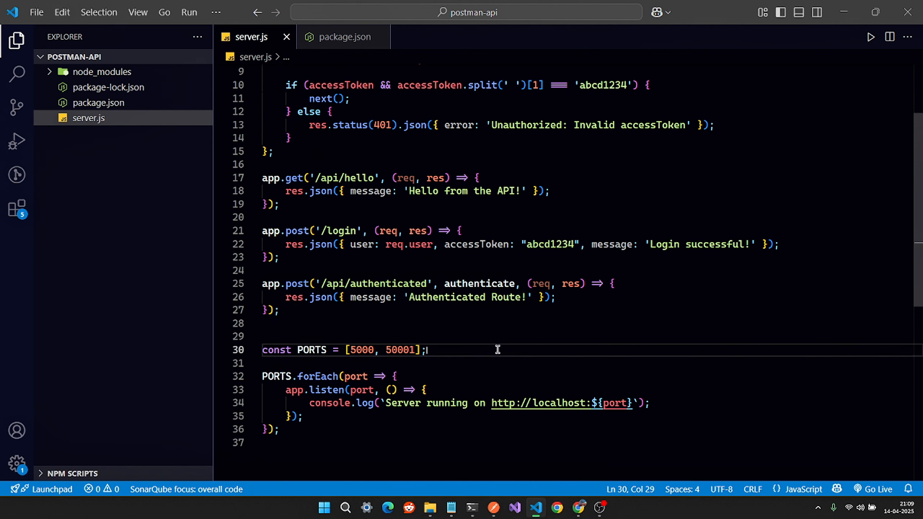
# - Switch to Postman and create a blank collection named "Collection"
pyautogui.moveTo(499, 516)
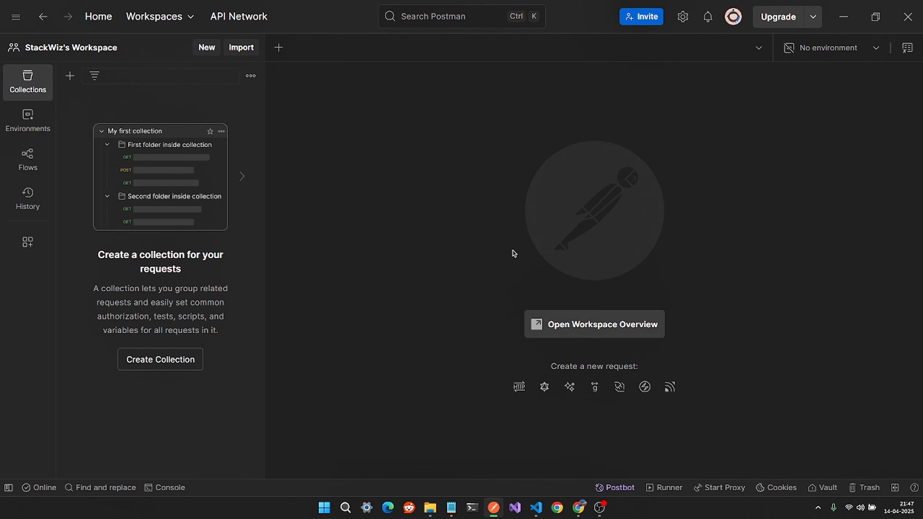
pyautogui.click(75, 84)
pyautogui.click(127, 106)
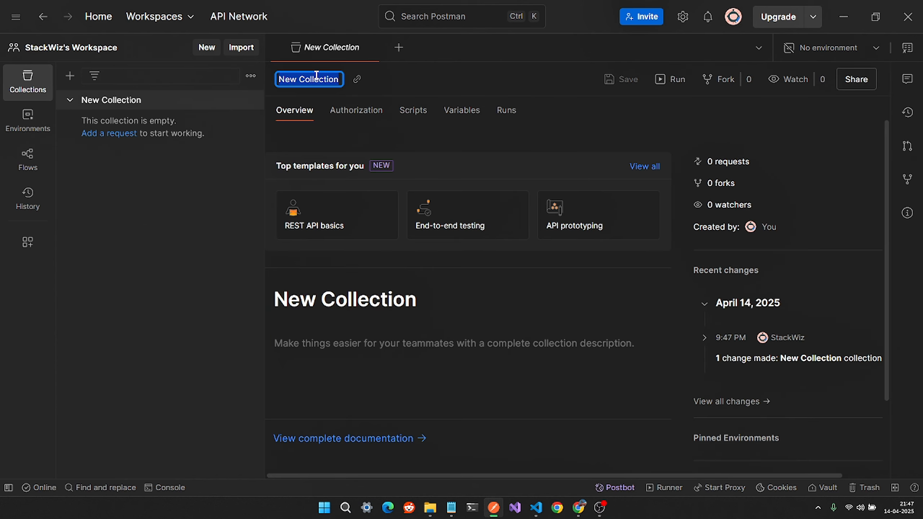
pyautogui.write('Colle')
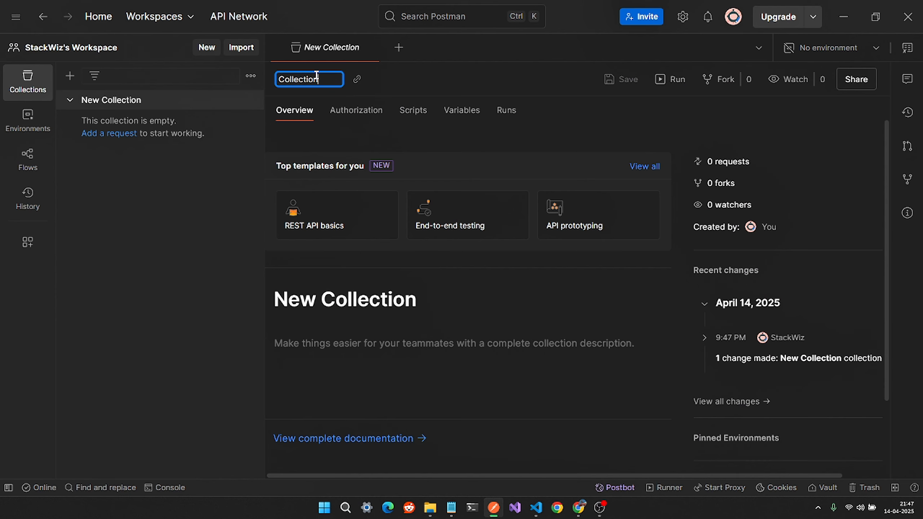
pyautogui.press('Return')
# - Add a new request to the collection and duplicate that request
pyautogui.click(120, 133)
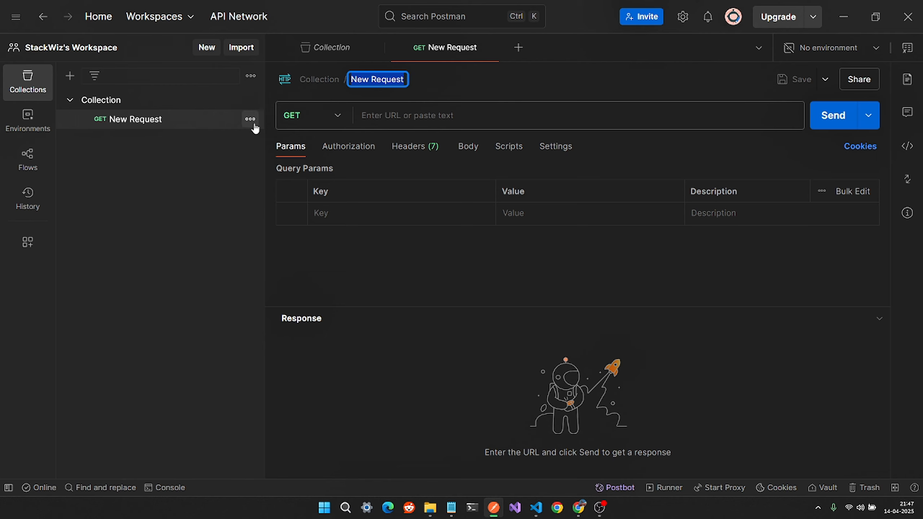
pyautogui.click(250, 119)
pyautogui.click(298, 247)
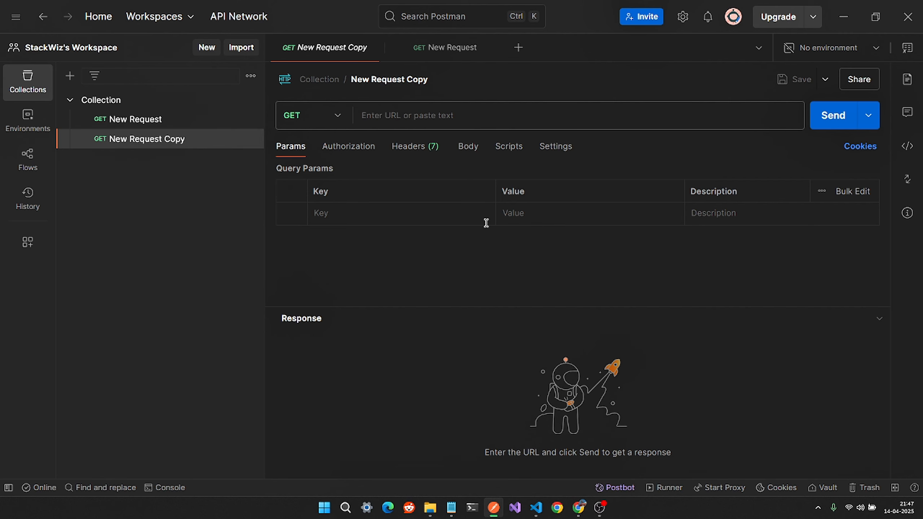
# - Open the collection's overview and look at the workspace invitation options
pyautogui.click(115, 104)
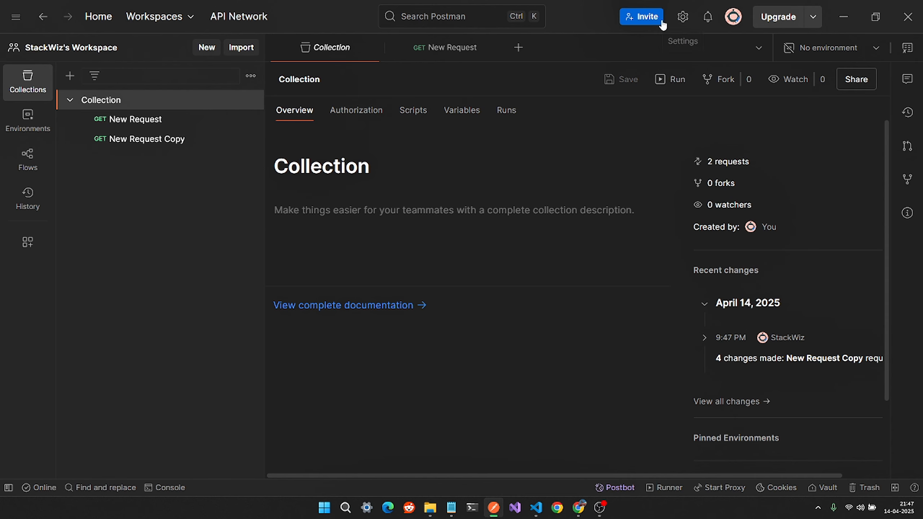
pyautogui.click(651, 17)
pyautogui.click(593, 157)
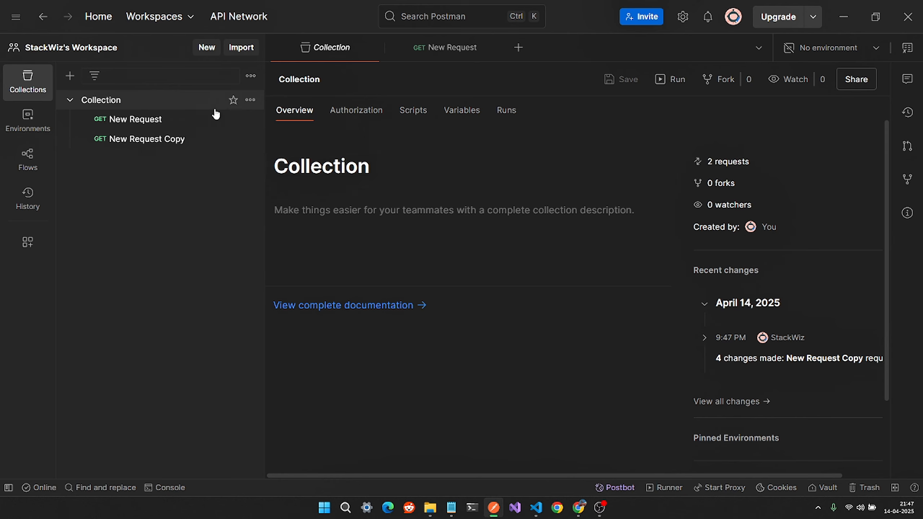
# - Share the collection via API by generating a collection access key, and copy the resulting URL
pyautogui.click(251, 100)
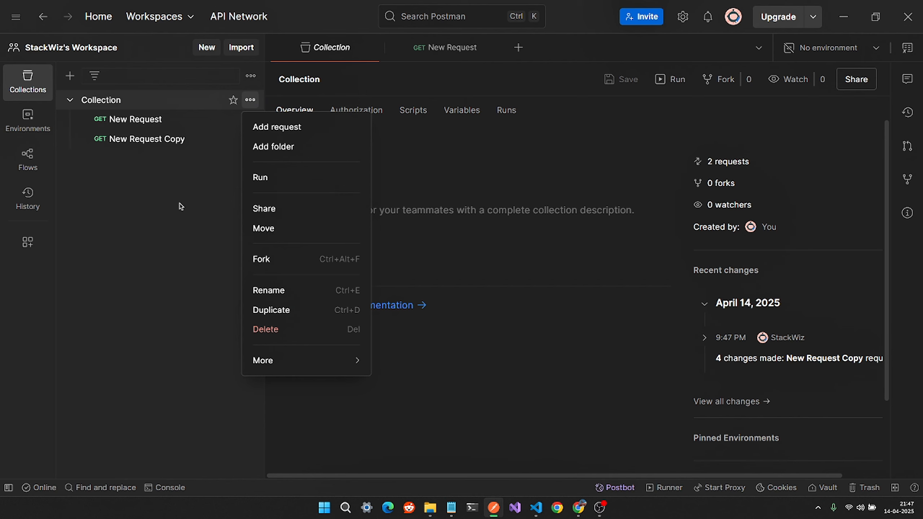
pyautogui.click(267, 209)
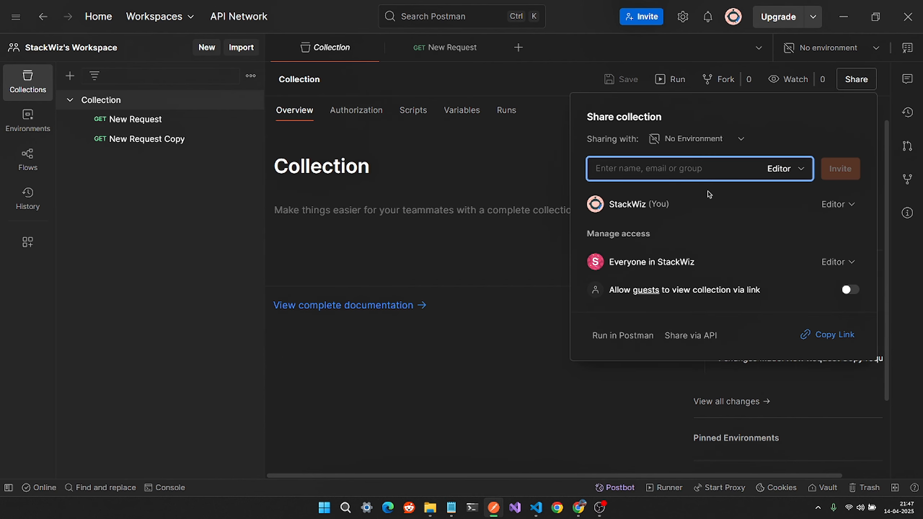
pyautogui.click(700, 341)
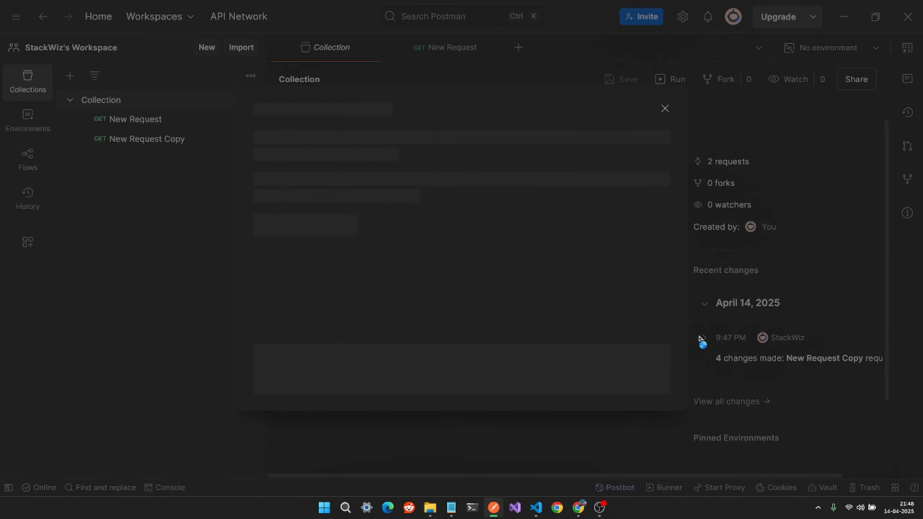
pyautogui.click(453, 315)
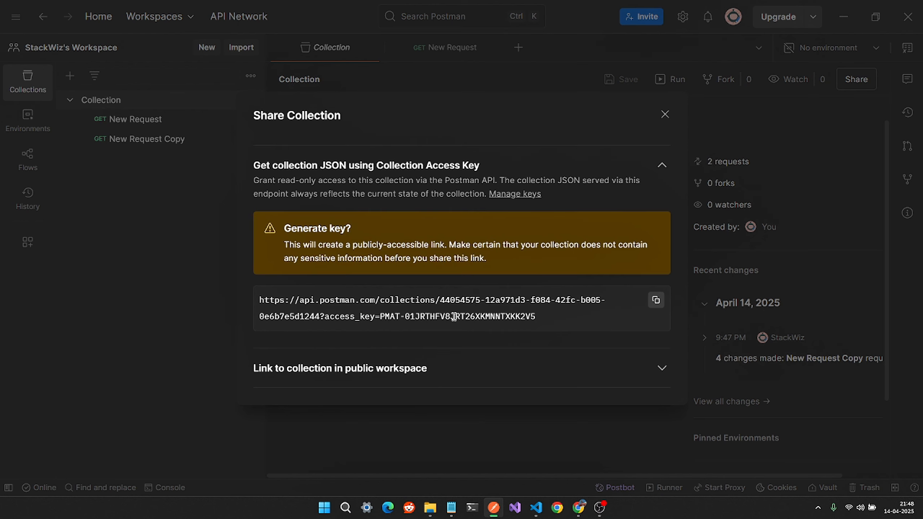
pyautogui.click(656, 300)
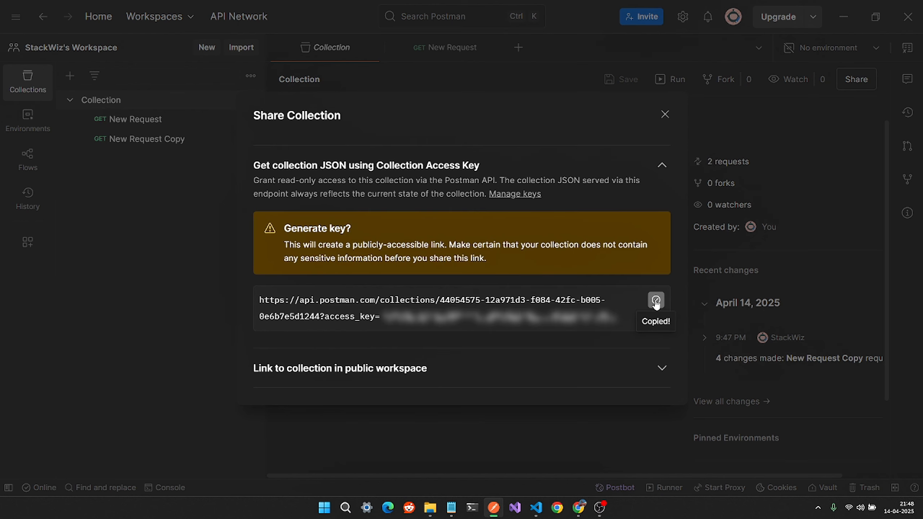
# - Switch to Chrome, open the copied collection URL with its access key in a new tab, and examine the collection JSON
pyautogui.hotkey('alt', 'Tab')
pyautogui.hotkey('ctrl', 't')
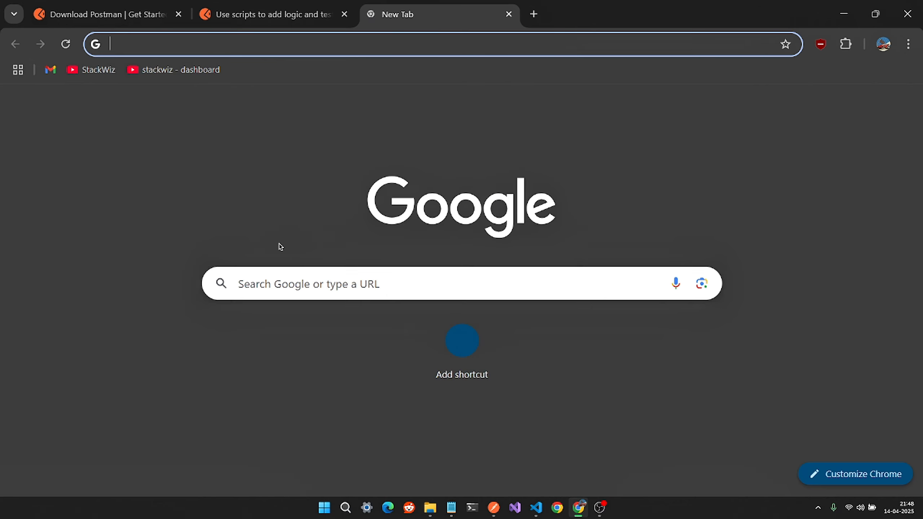
pyautogui.hotkey('ctrl', 'v')
pyautogui.press('Return')
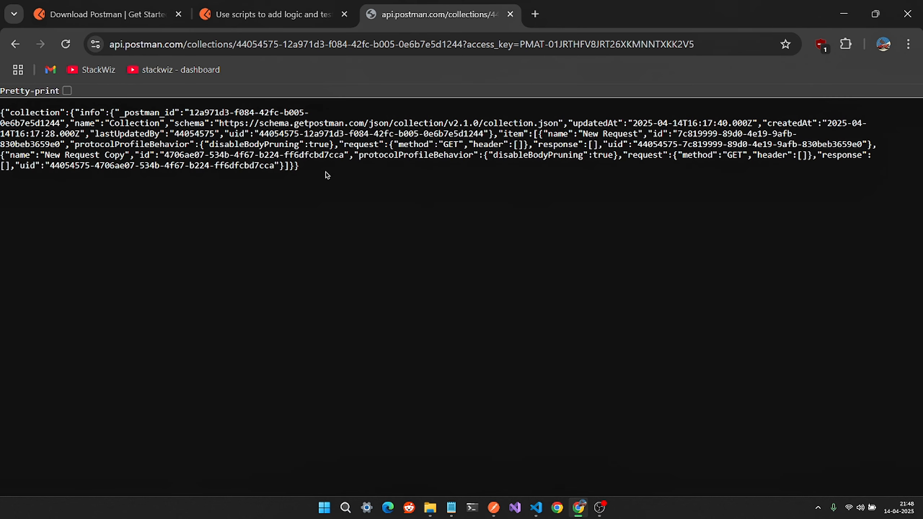
pyautogui.moveTo(326, 171); pyautogui.dragTo(3, 113)
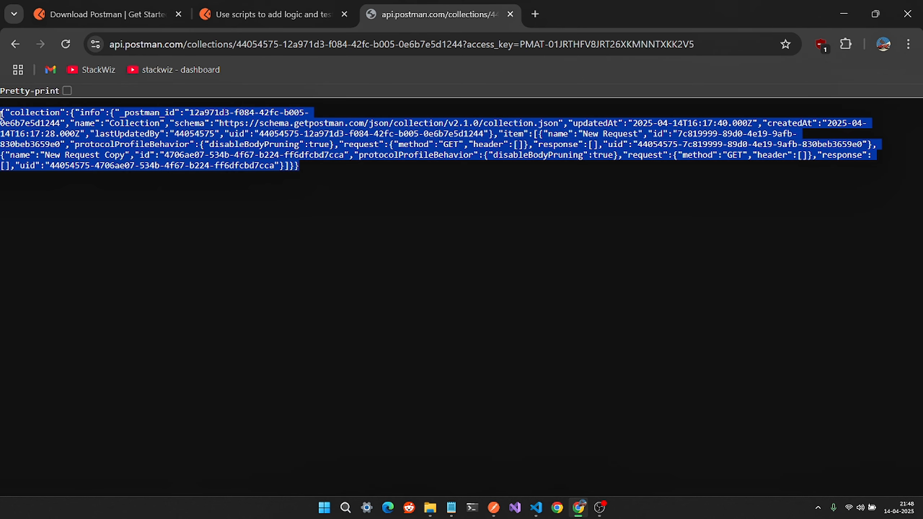
pyautogui.click(87, 133)
pyautogui.doubleClick(223, 134)
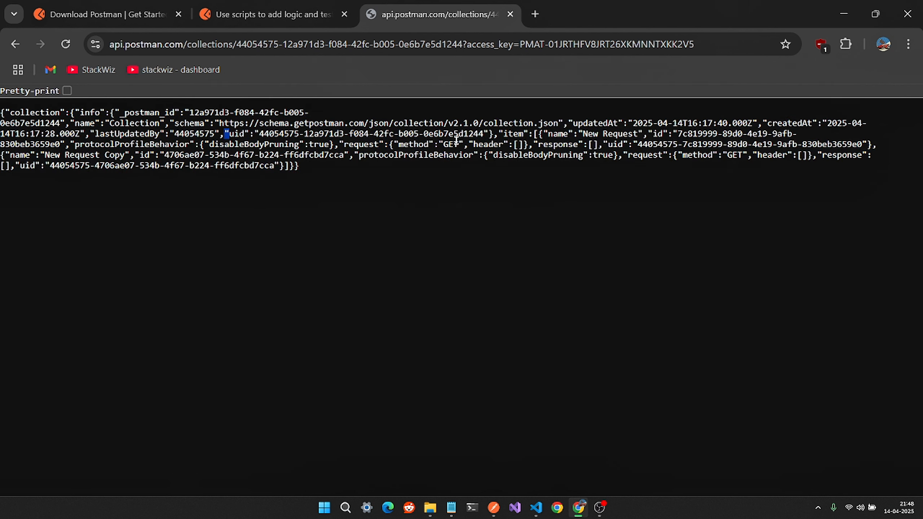
pyautogui.moveTo(457, 142); pyautogui.dragTo(618, 133)
pyautogui.click(671, 134)
# - Return to Postman, import the collection as a copy by pasting the URL with its access key, and expand the imported copy
pyautogui.click(494, 507)
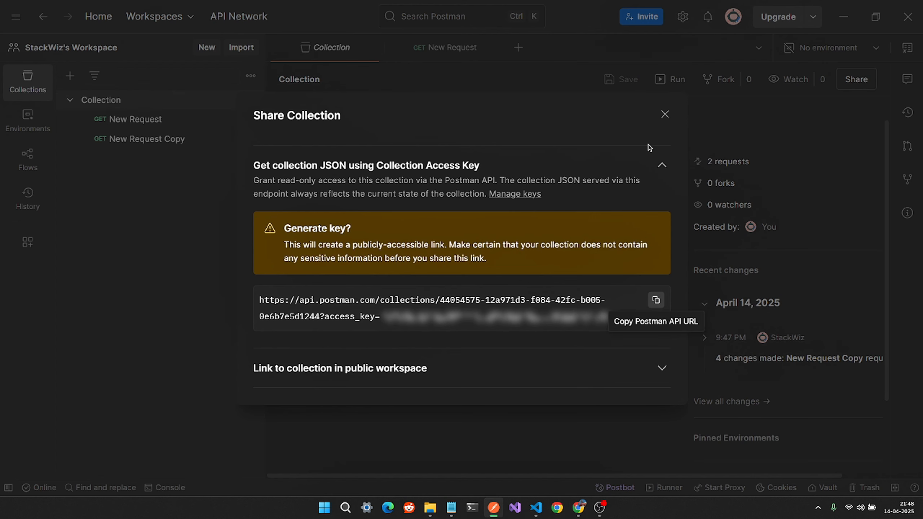
pyautogui.click(665, 114)
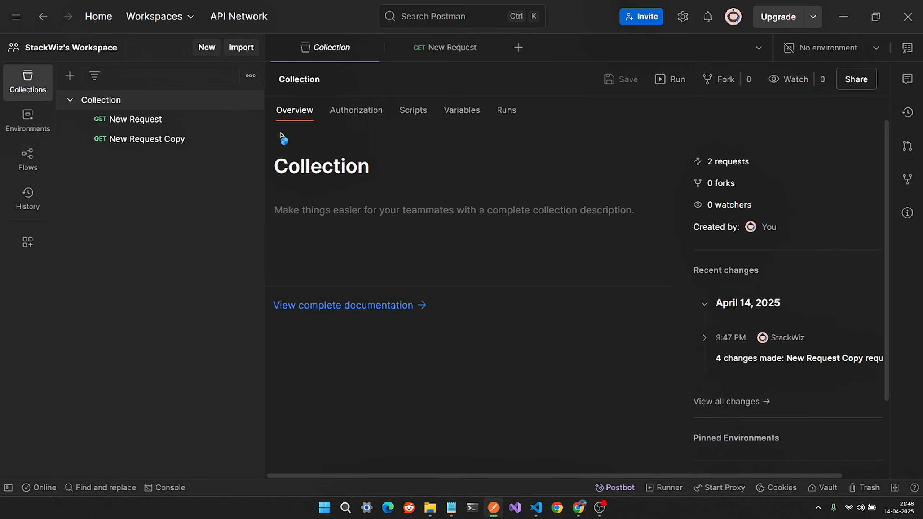
pyautogui.click(245, 51)
pyautogui.hotkey('ctrl', 'v')
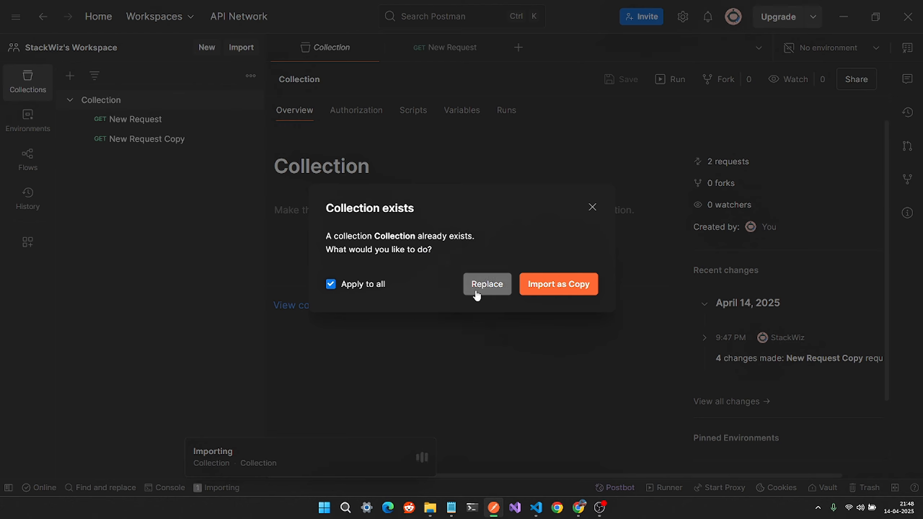
pyautogui.click(573, 292)
pyautogui.click(79, 165)
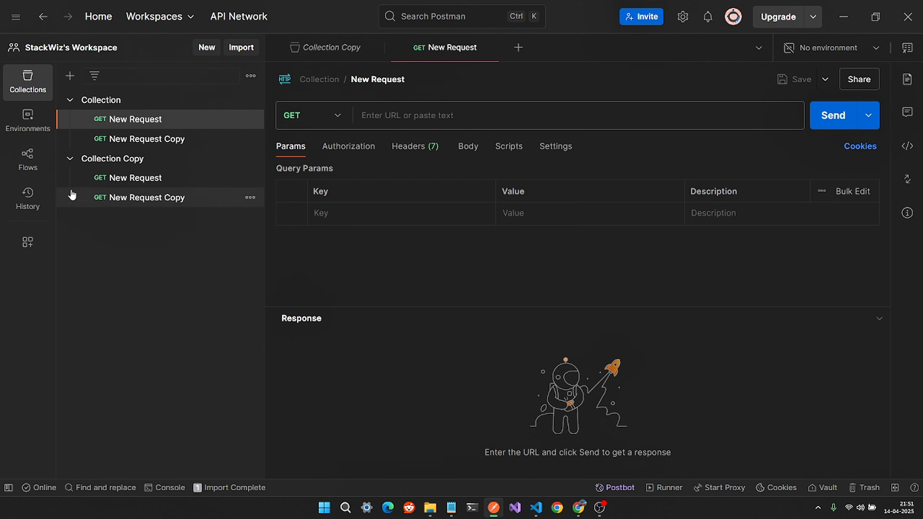
# - Delete the imported "Collection Copy" and confirm the deletion
pyautogui.click(26, 120)
pyautogui.click(29, 81)
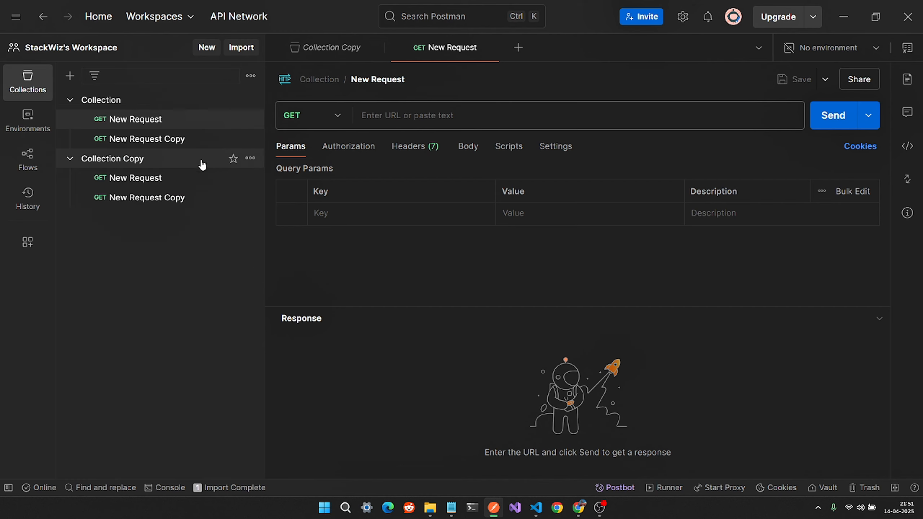
pyautogui.click(250, 159)
pyautogui.click(297, 388)
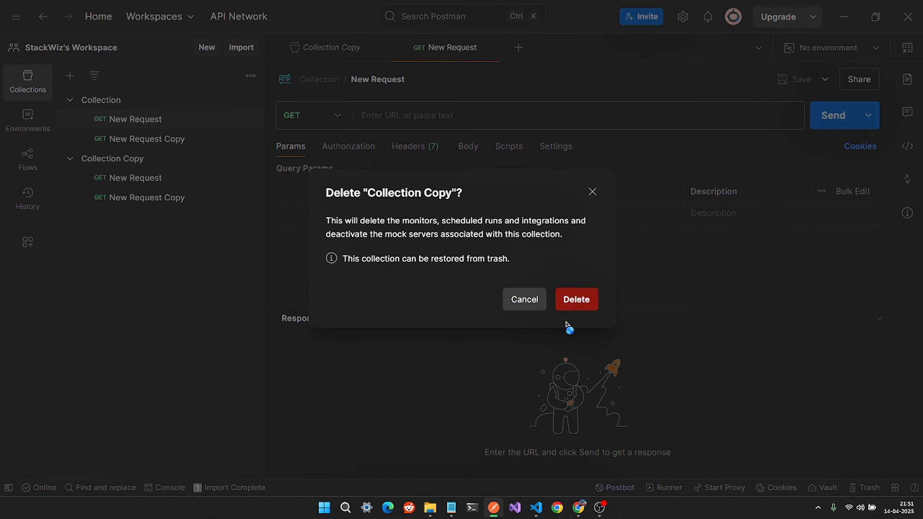
pyautogui.click(578, 299)
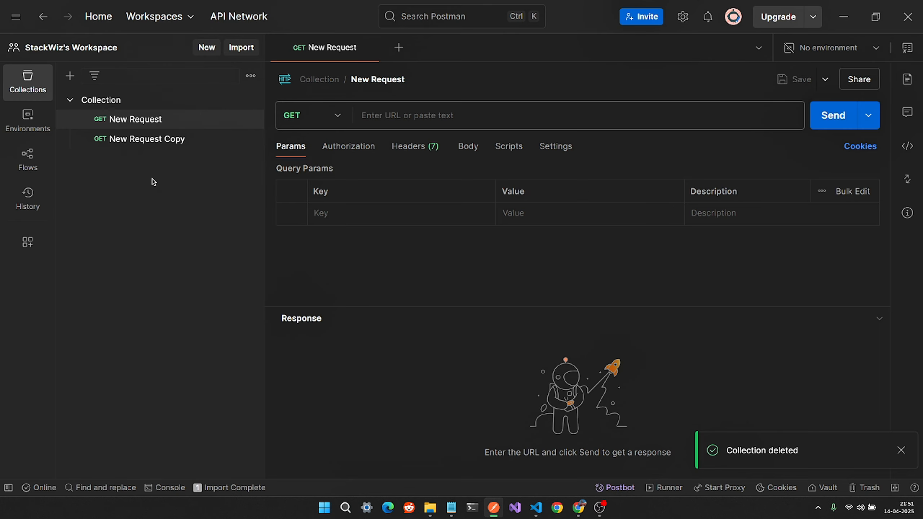
# - Create a new environment named "Dev"
pyautogui.click(27, 125)
pyautogui.click(70, 76)
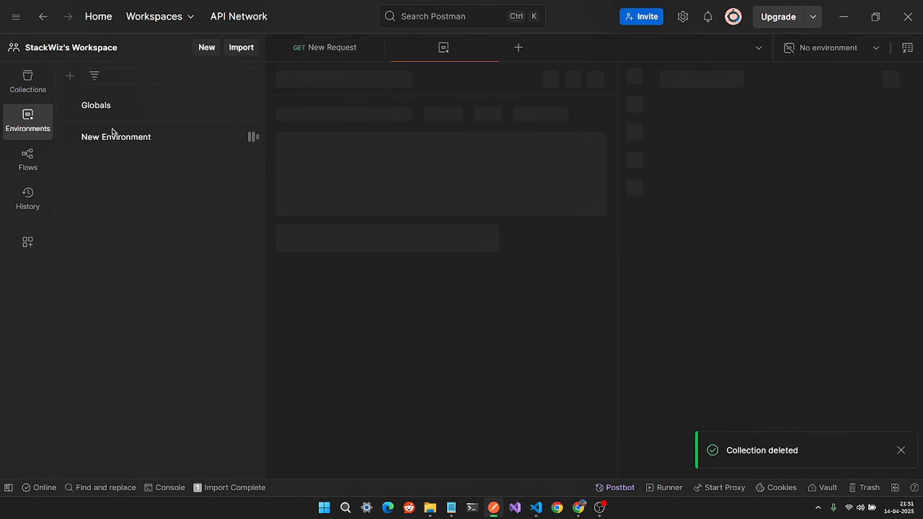
pyautogui.write('Dev')
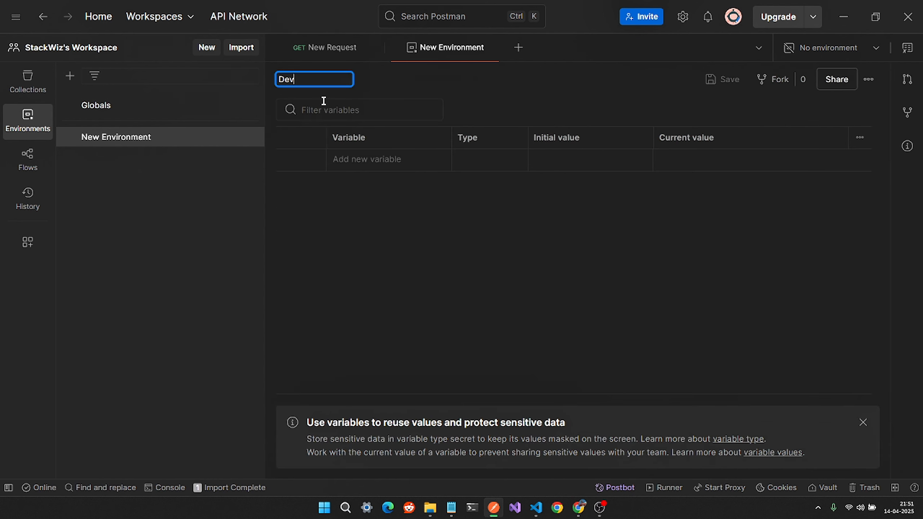
pyautogui.press('Return')
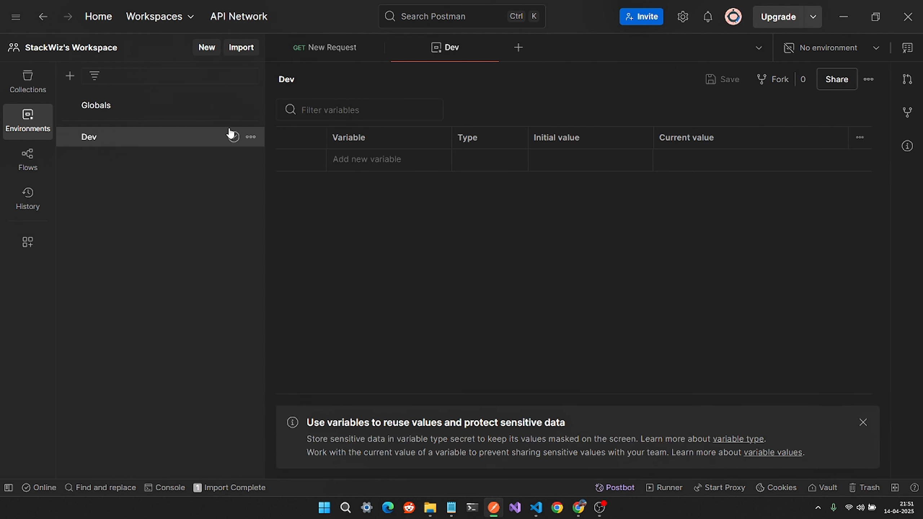
# - Duplicate the Dev environment and rename the copy to "Production"
pyautogui.click(252, 138)
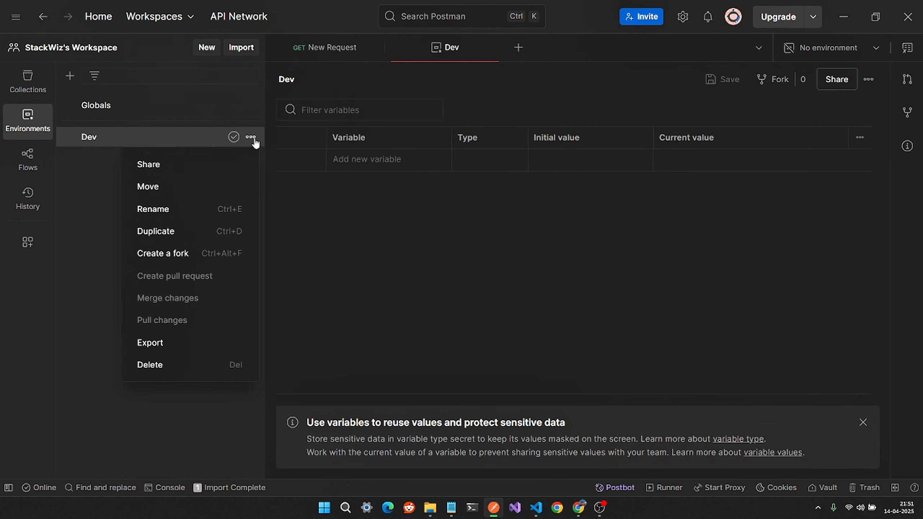
pyautogui.click(181, 232)
pyautogui.click(171, 156)
pyautogui.click(299, 79)
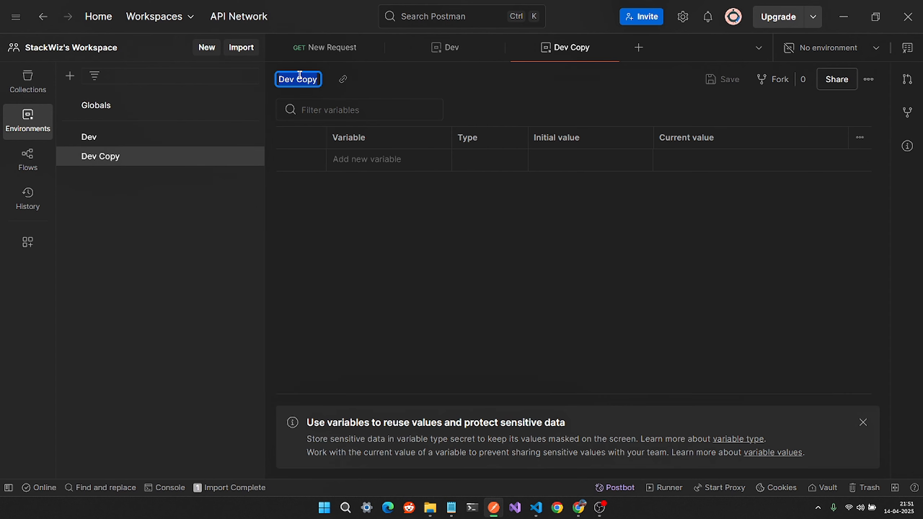
pyautogui.write('Production')
pyautogui.press('Return')
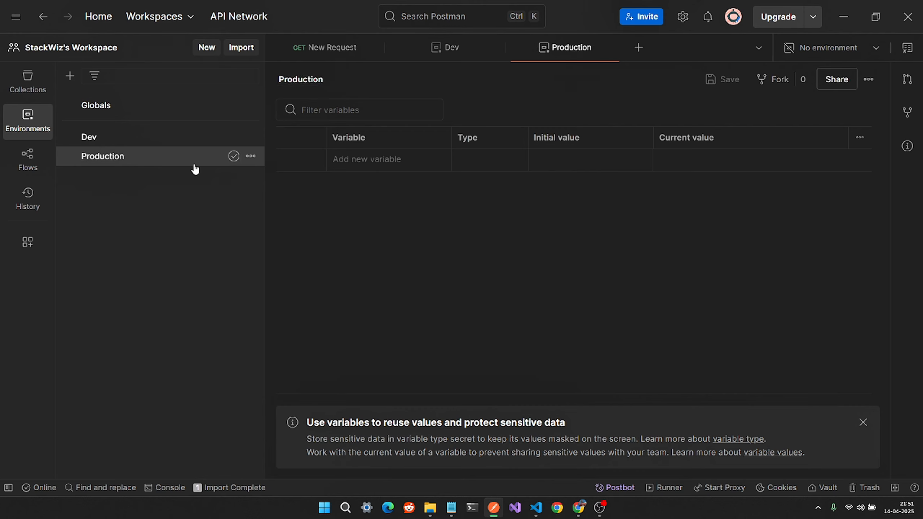
# - Add a "url" variable to Production and another to Dev with initial value localhost:5000, and save the Dev environment
pyautogui.click(353, 160)
pyautogui.write('url')
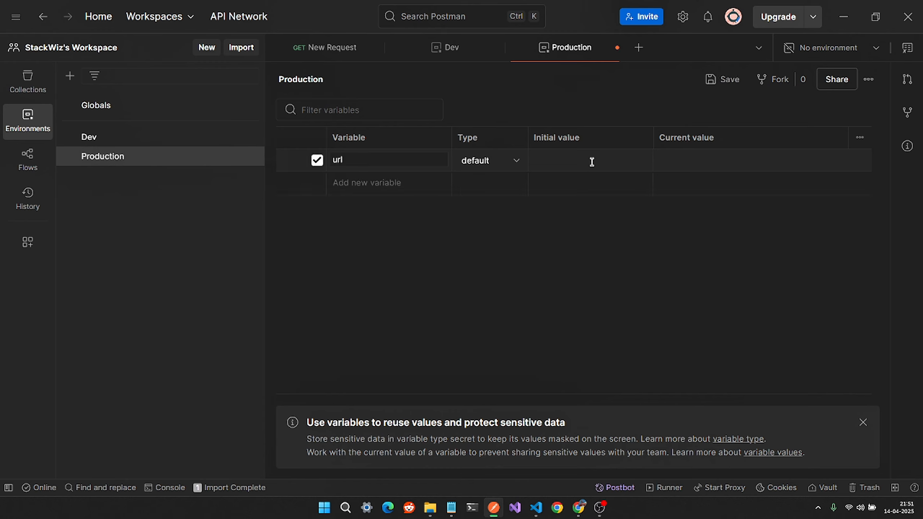
pyautogui.click(171, 138)
pyautogui.click(573, 158)
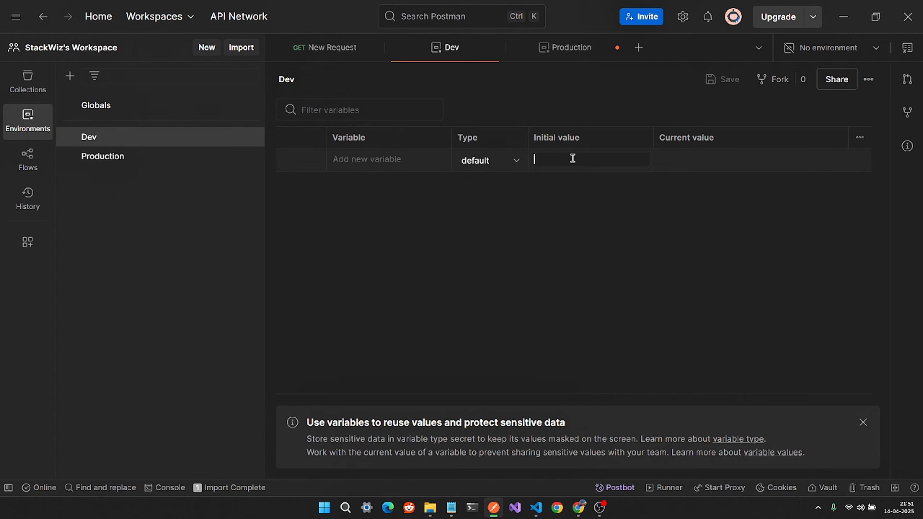
pyautogui.click(369, 168)
pyautogui.write('url')
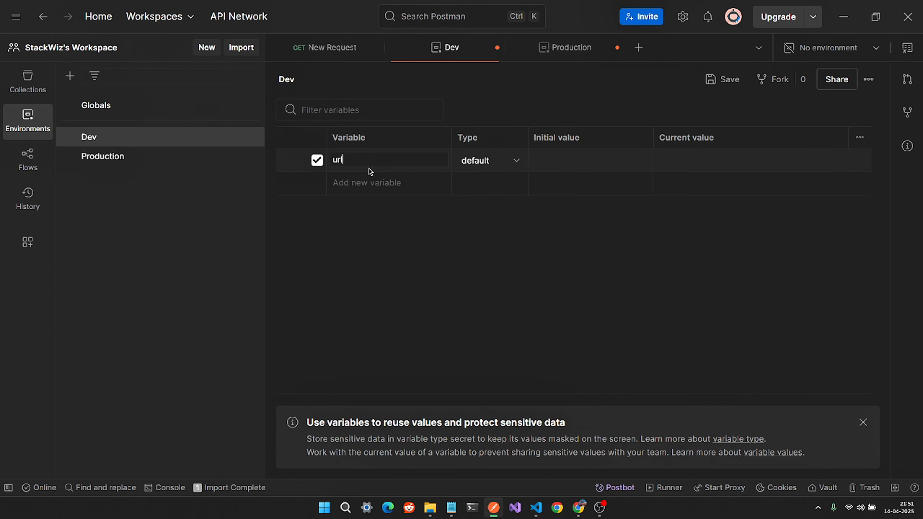
pyautogui.click(535, 162)
pyautogui.write('localhost:5000')
pyautogui.hotkey('ctrl', 's')
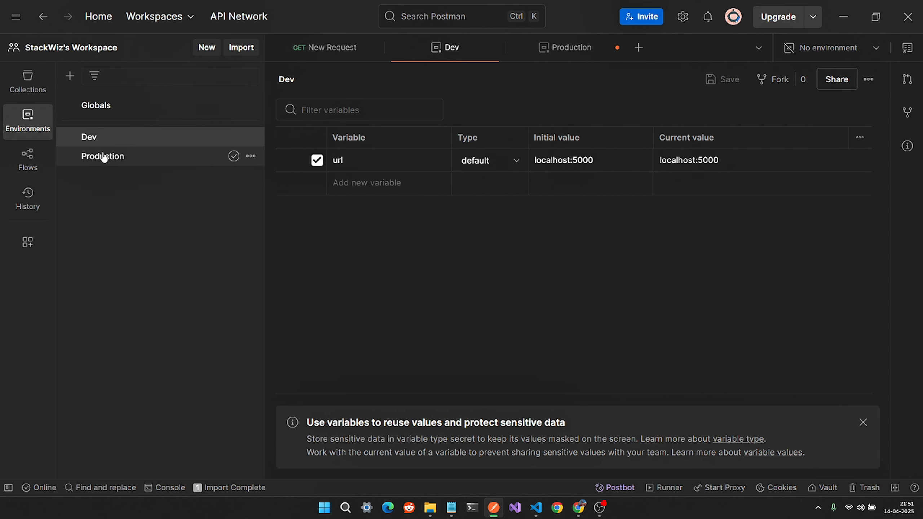
# - Set the initial value of Production's url variable to localhost:5001 and save the environment
pyautogui.click(207, 157)
pyautogui.click(584, 163)
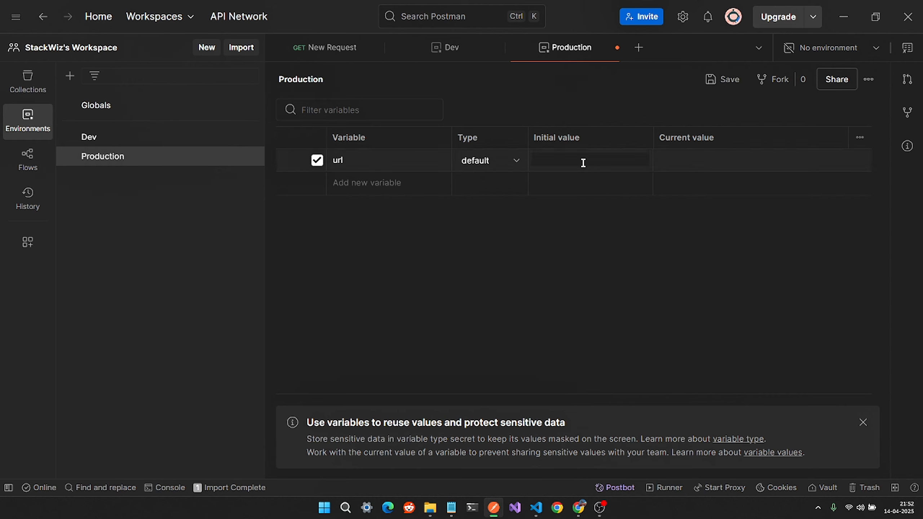
pyautogui.write('localhost:5001')
pyautogui.click(602, 270)
pyautogui.hotkey('ctrl', 's')
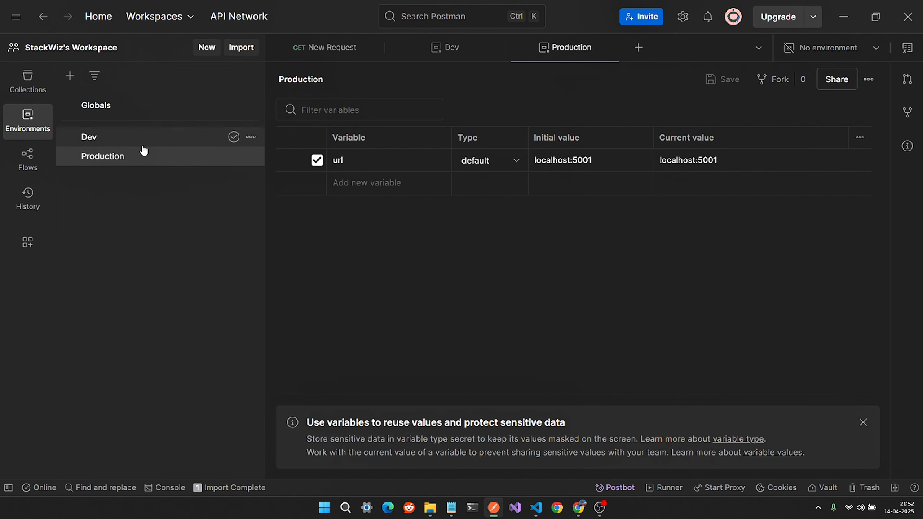
# - Switch to VS Code, start the API server with npm start, and check the PORTS array in server.js
pyautogui.click(536, 508)
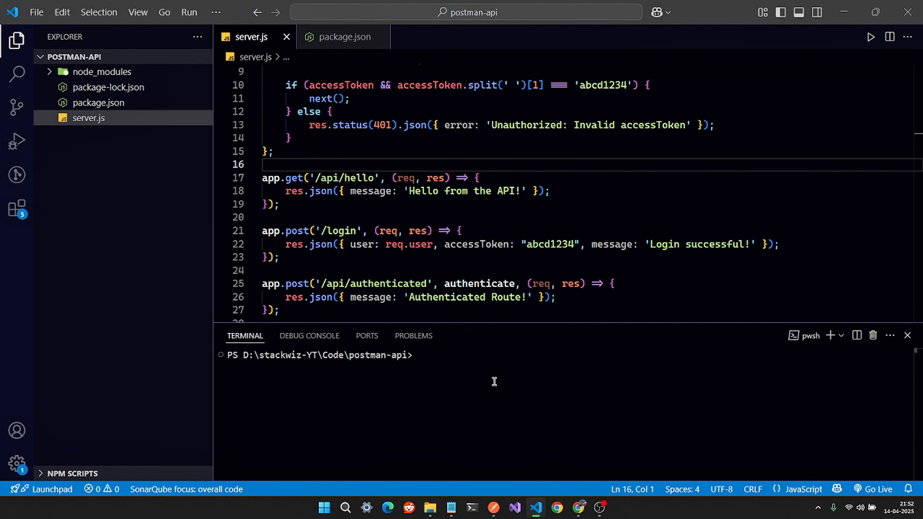
pyautogui.write('npm start')
pyautogui.press('Return')
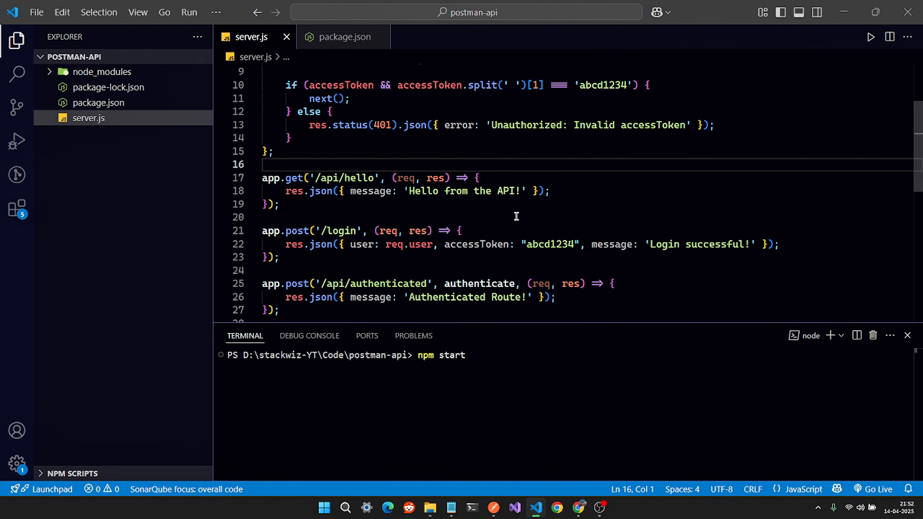
pyautogui.scroll(-2, 516, 216)
pyautogui.doubleClick(362, 281)
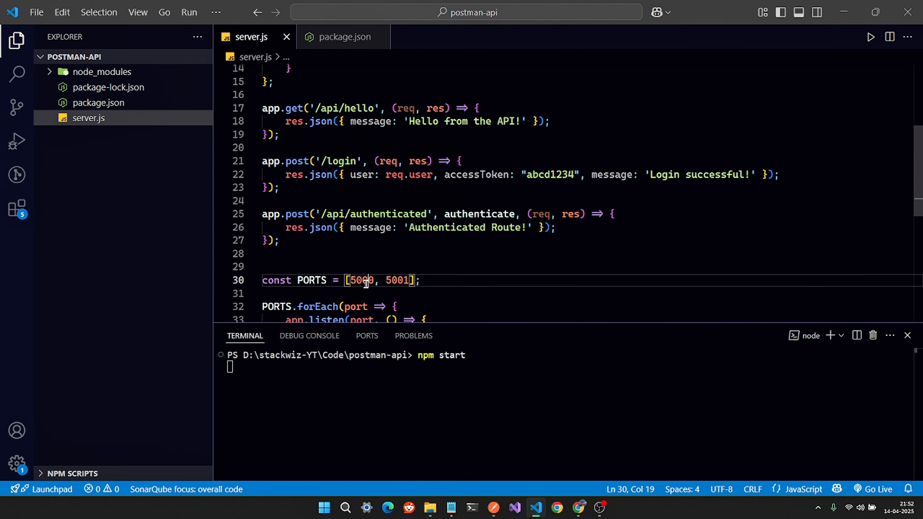
pyautogui.doubleClick(400, 280)
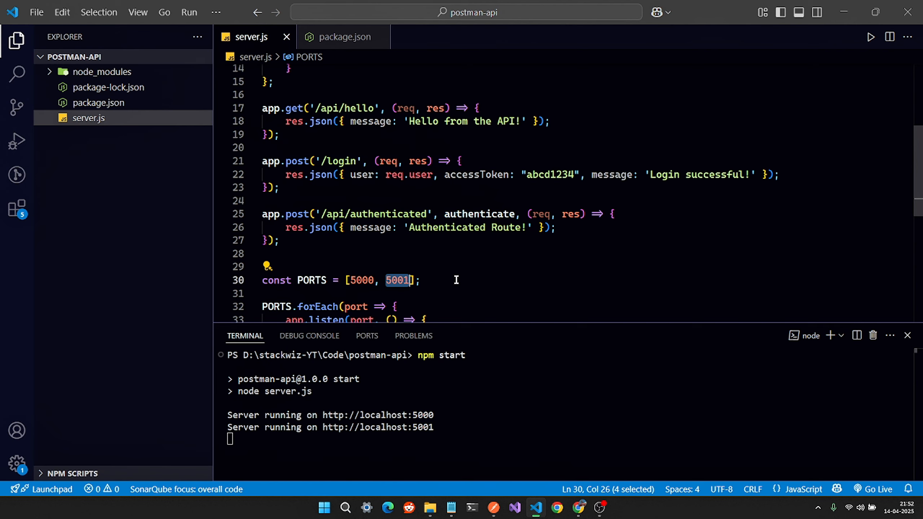
# - Return to Postman, review the Dev environment's url variable, and open New Request in the collection
pyautogui.click(498, 509)
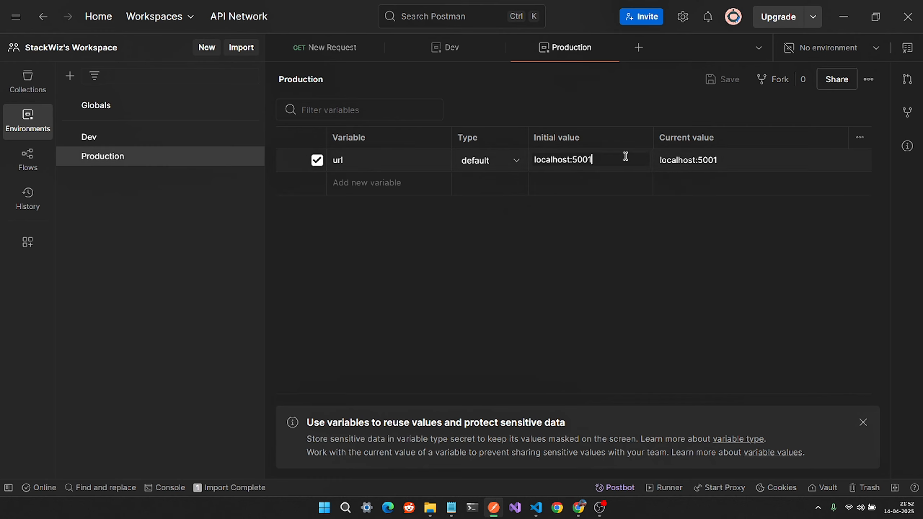
pyautogui.click(150, 137)
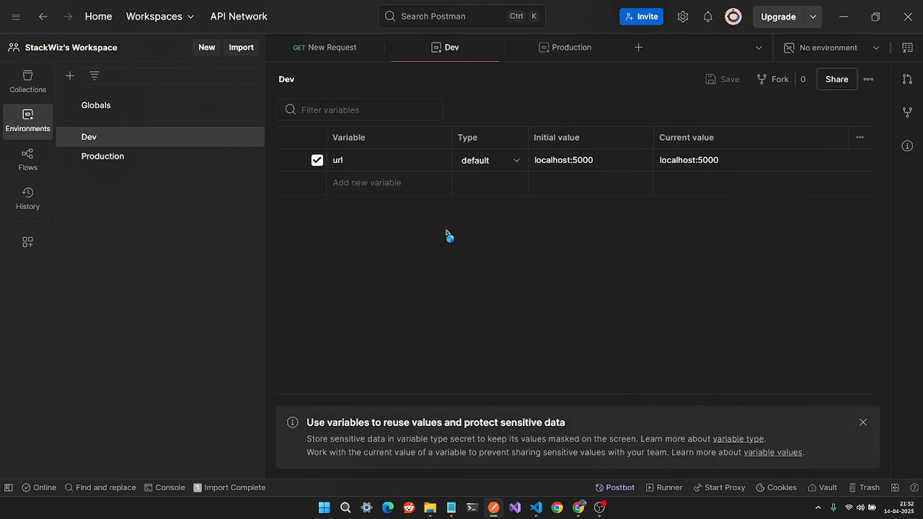
pyautogui.click(6, 69)
pyautogui.click(177, 120)
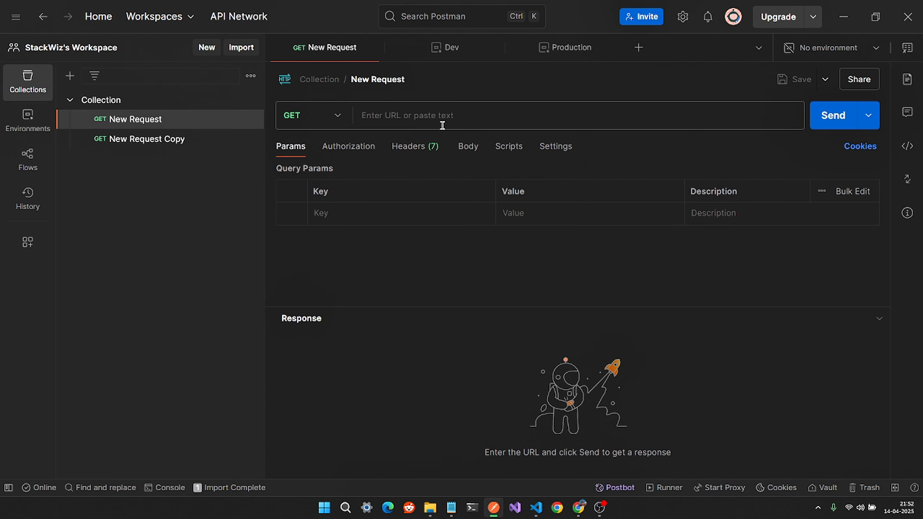
pyautogui.click(390, 81)
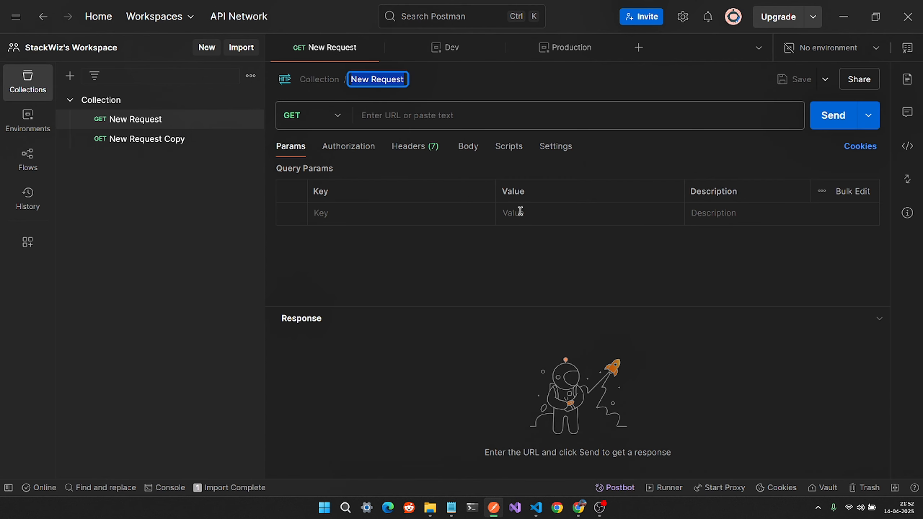
# - Check the hello route in VS Code, and back in Postman send New Request as a GET to localhost:5000/api/hello
pyautogui.click(538, 511)
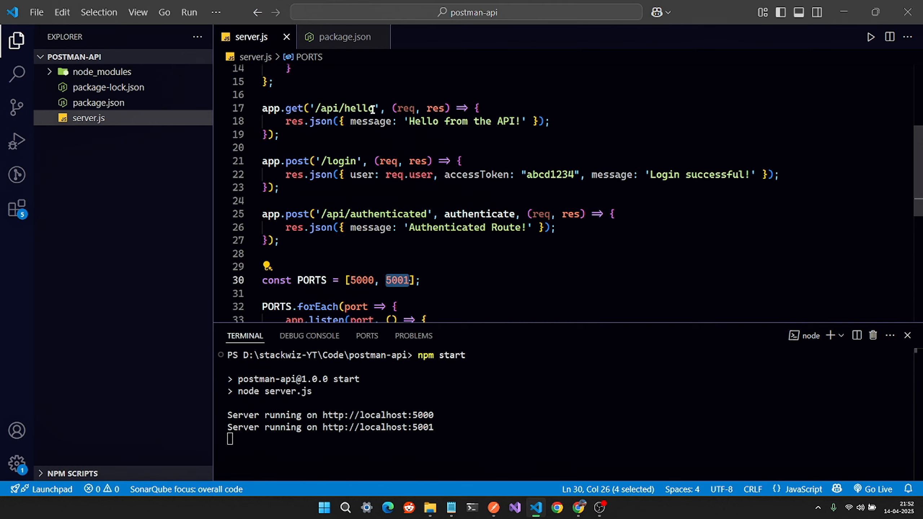
pyautogui.click(843, 12)
pyautogui.click(465, 116)
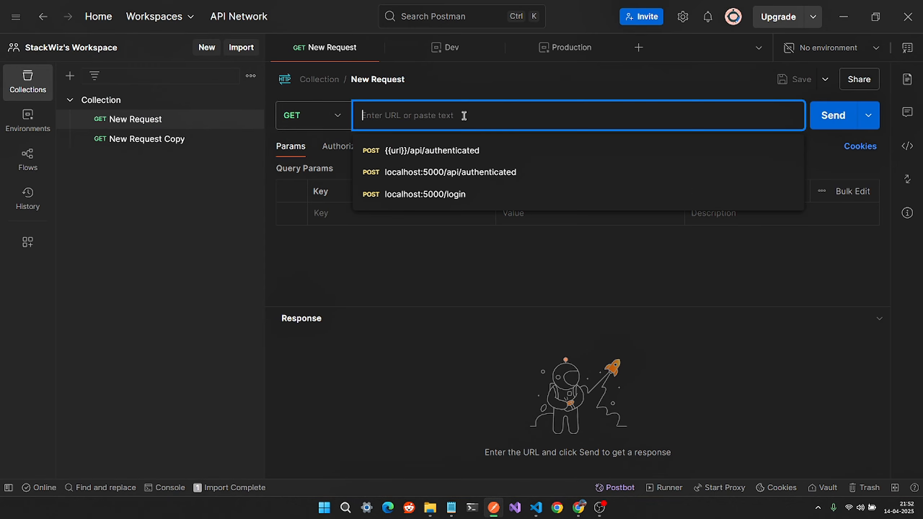
pyautogui.write('localhost')
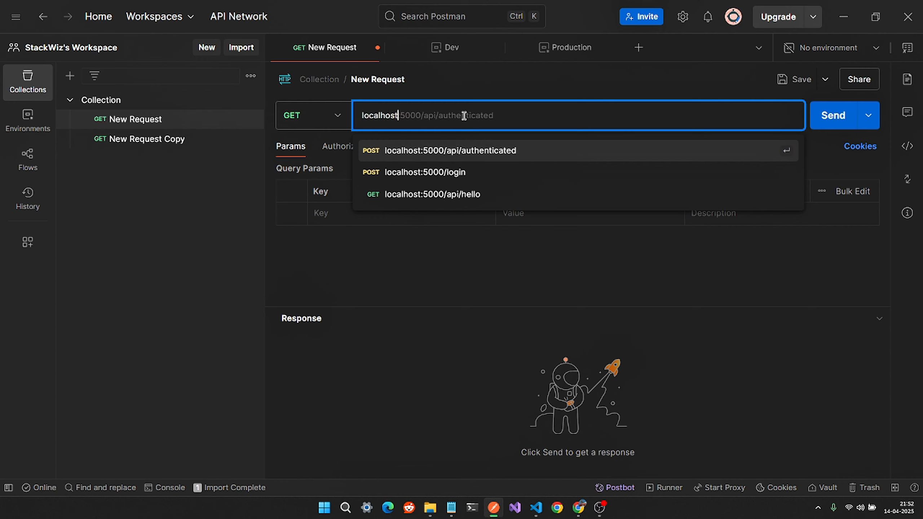
pyautogui.write(':5000/a')
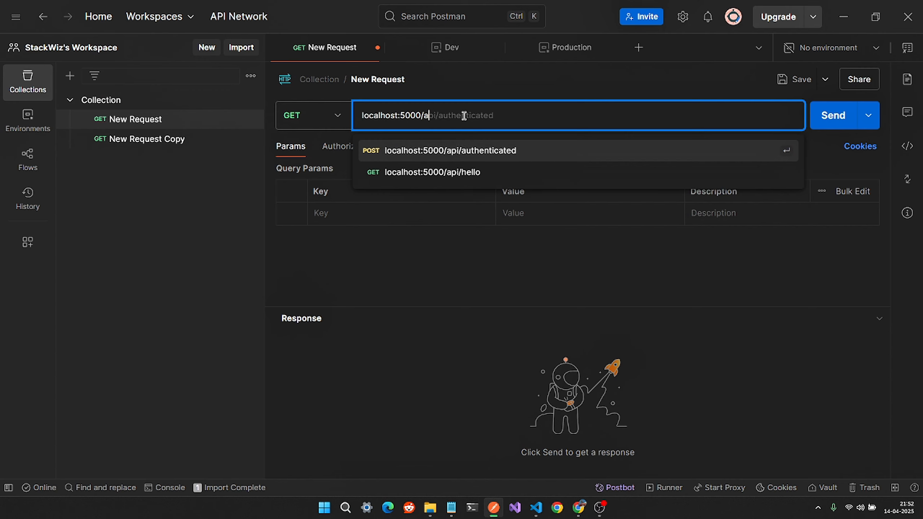
pyautogui.write('pi/hello')
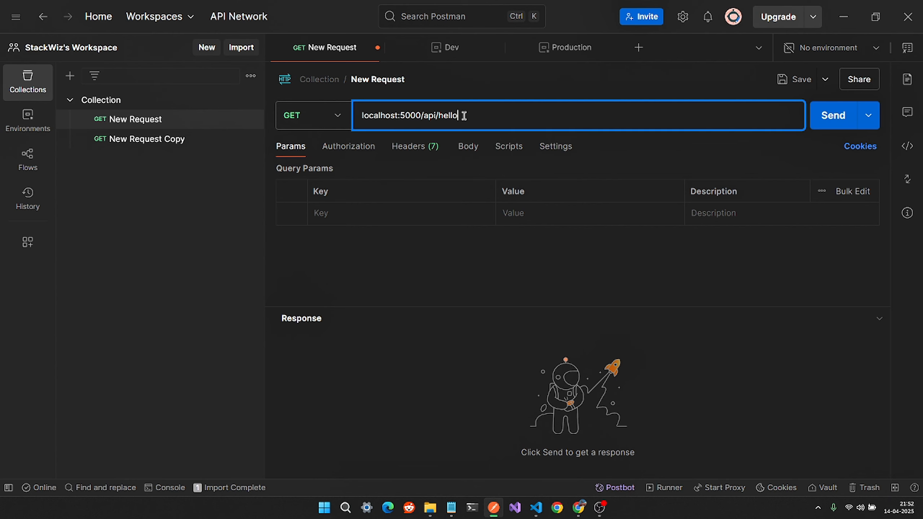
pyautogui.click(833, 115)
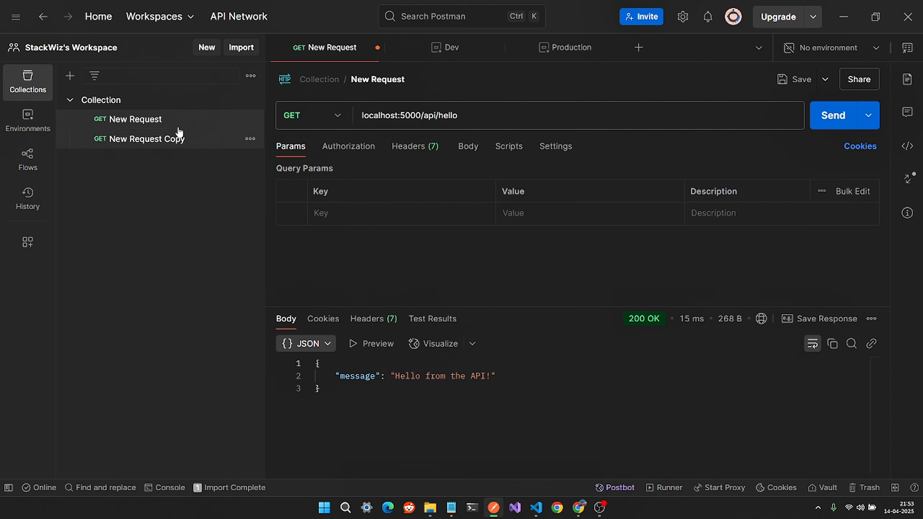
# - Replace localhost:5000 in the request URL with the {{url}} environment variable, keeping the /api/hello path
pyautogui.moveTo(422, 115); pyautogui.dragTo(362, 116)
pyautogui.click(507, 124)
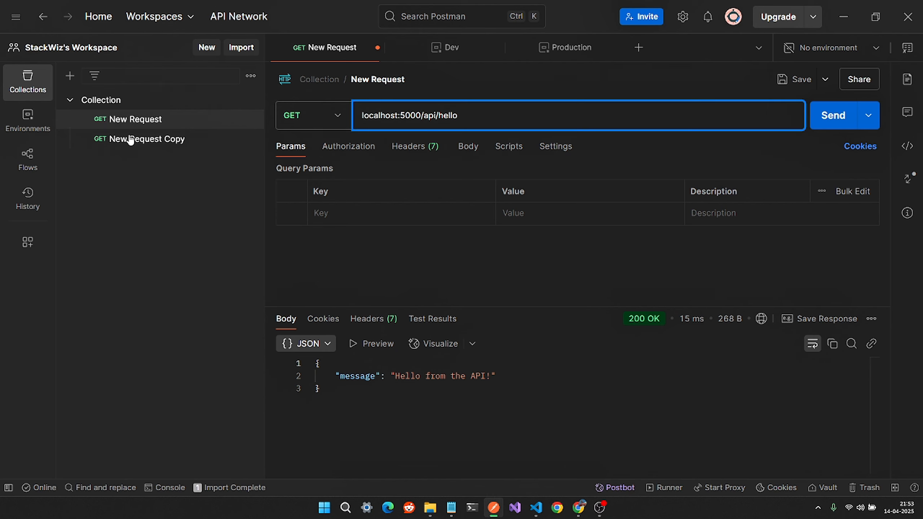
pyautogui.click(15, 124)
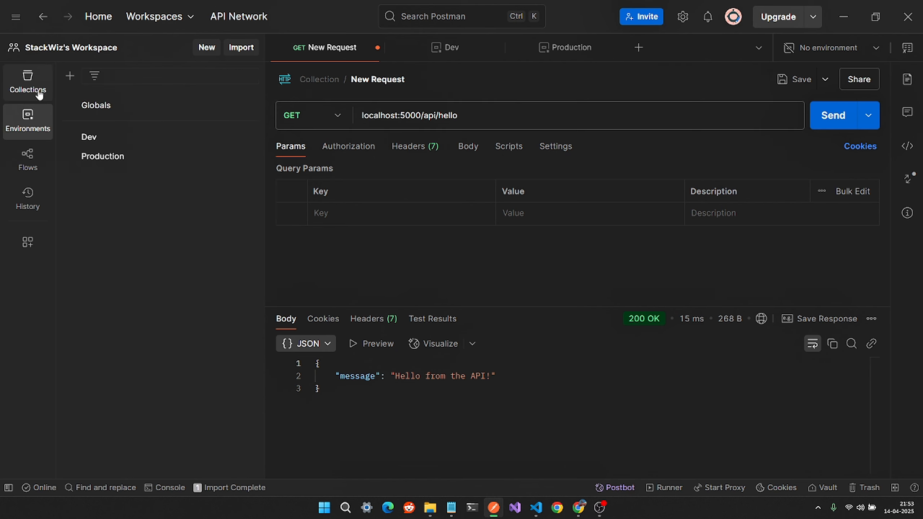
pyautogui.click(39, 95)
pyautogui.moveTo(421, 116); pyautogui.dragTo(348, 119)
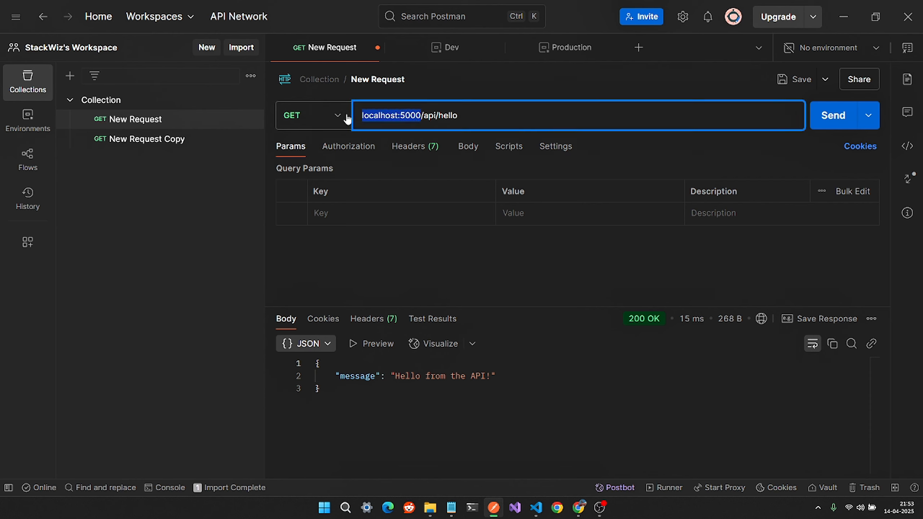
pyautogui.write('{')
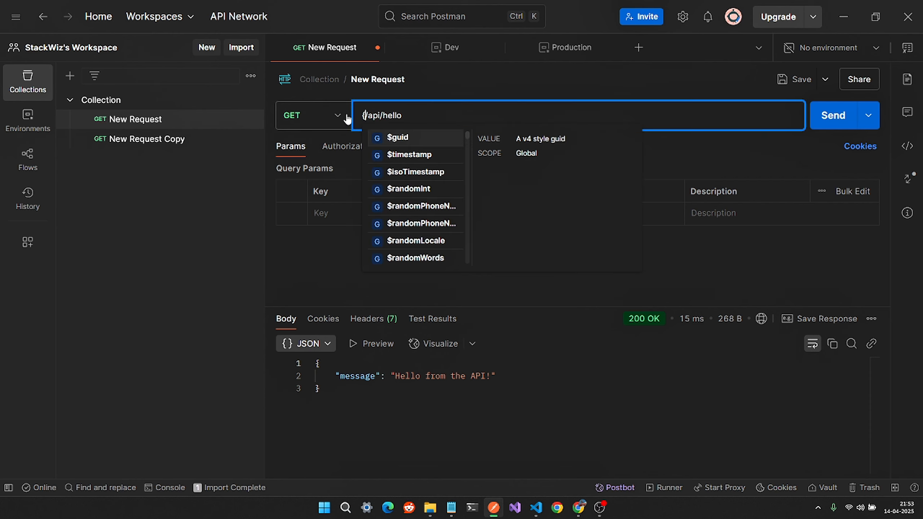
pyautogui.write('{url')
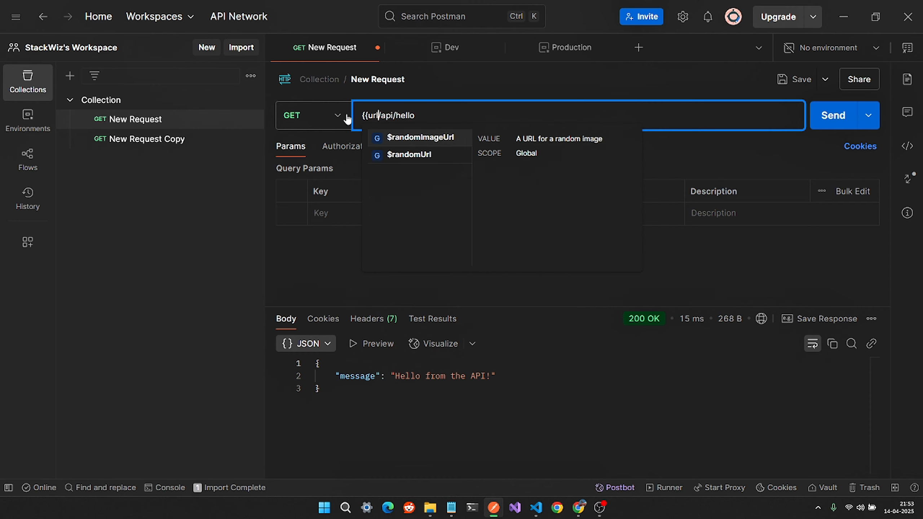
pyautogui.write('}}')
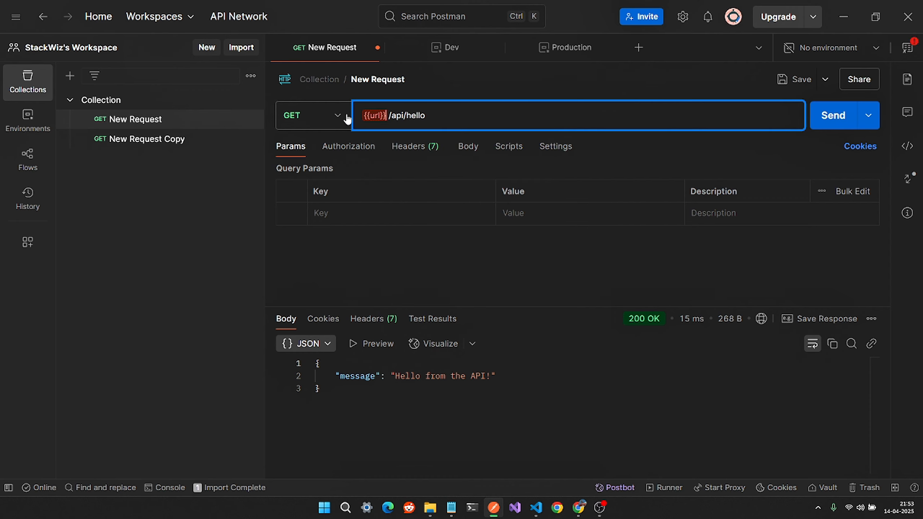
# - Inspect the {{url}} variable in the request, then activate the Dev environment and resend the request
pyautogui.moveTo(379, 115)
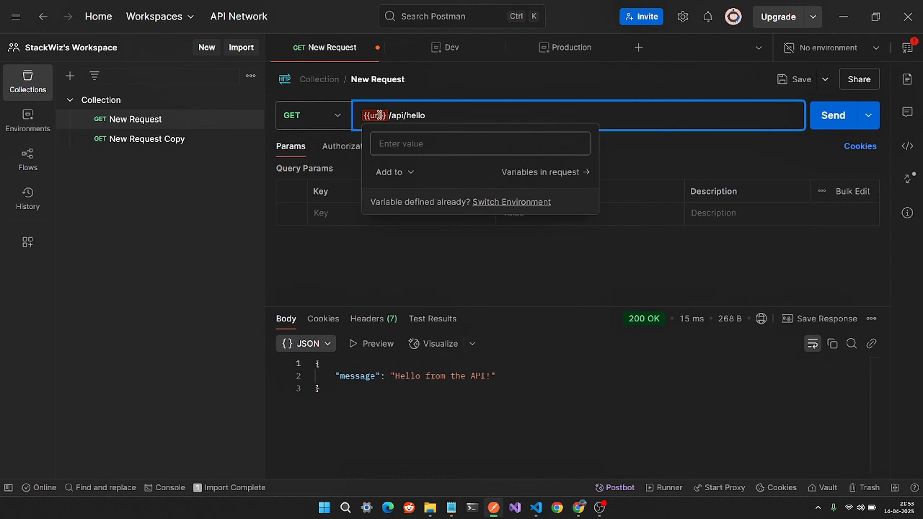
pyautogui.click(404, 176)
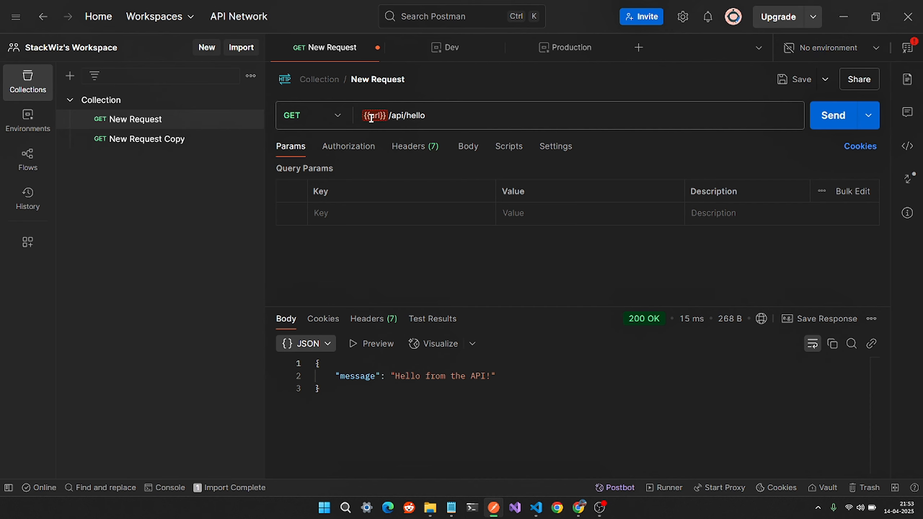
pyautogui.moveTo(367, 117)
pyautogui.click(409, 176)
pyautogui.click(871, 51)
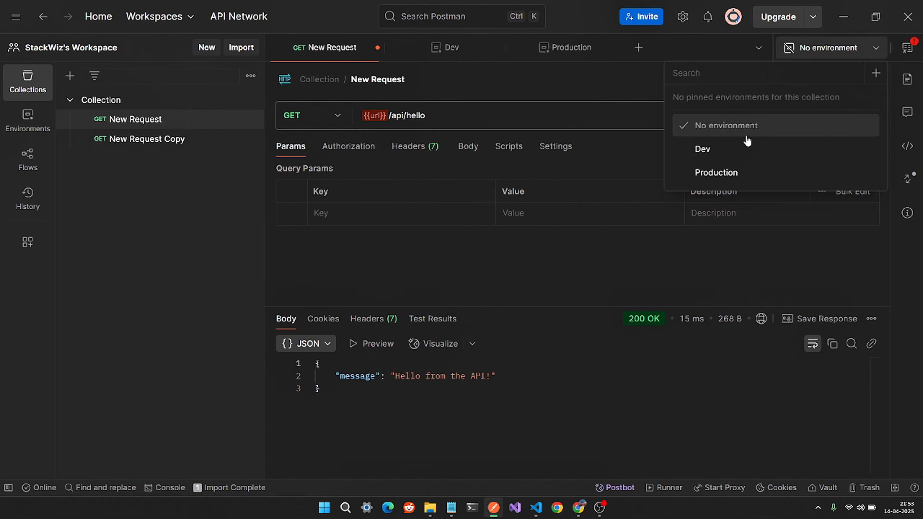
pyautogui.click(742, 149)
pyautogui.moveTo(371, 116)
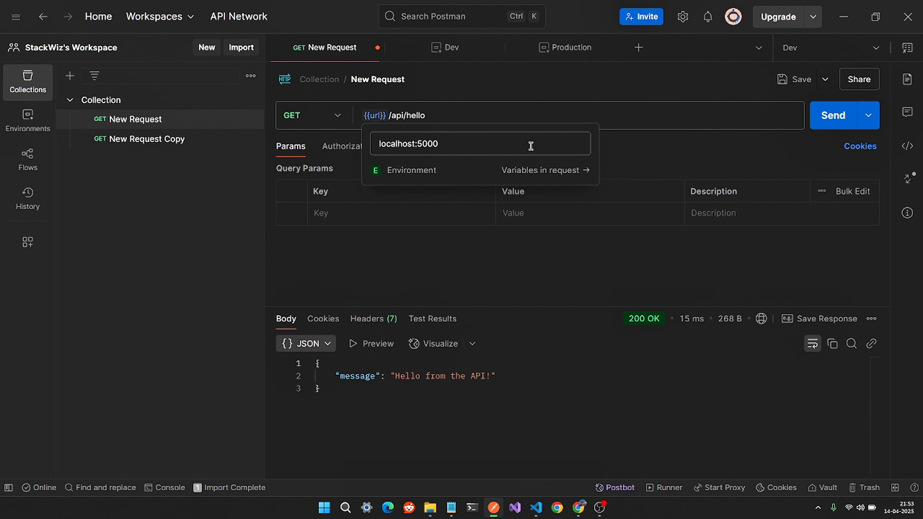
pyautogui.click(852, 122)
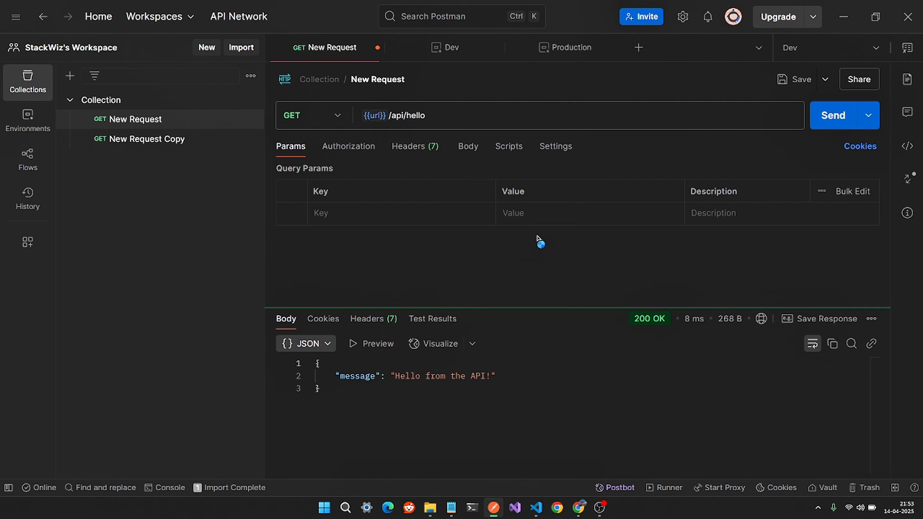
# - Switch the active environment to Production, resend New Request, and inspect the {{url}} variable in its URL
pyautogui.click(876, 52)
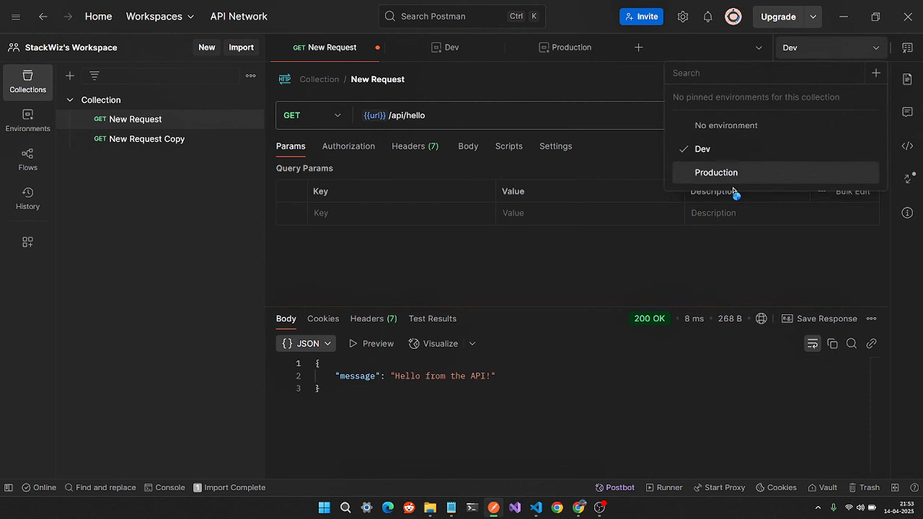
pyautogui.click(732, 175)
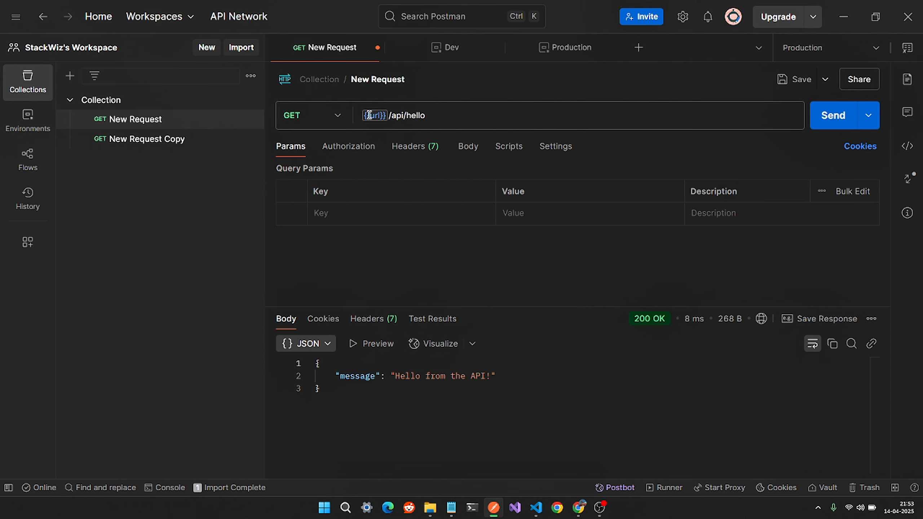
pyautogui.click(834, 120)
pyautogui.moveTo(375, 117)
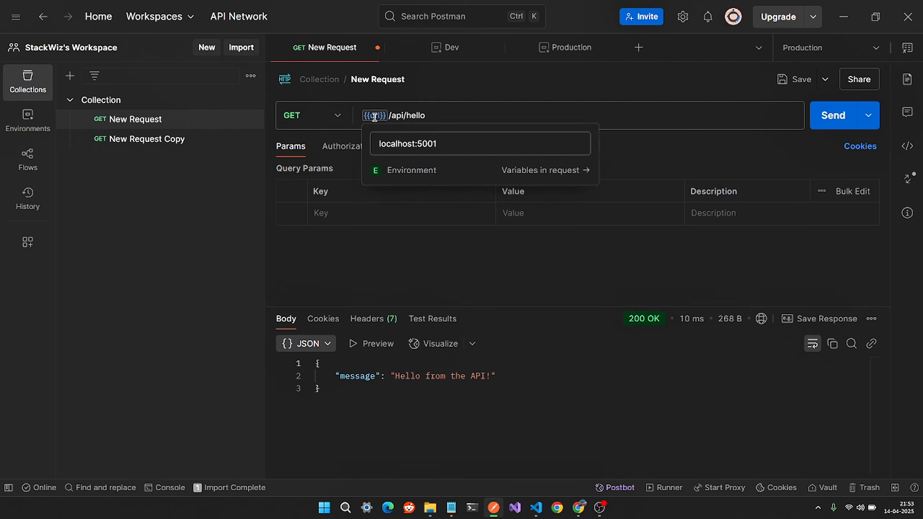
# - Review the variables of the Production and Dev environments, and return to New Request
pyautogui.click(564, 52)
pyautogui.click(437, 51)
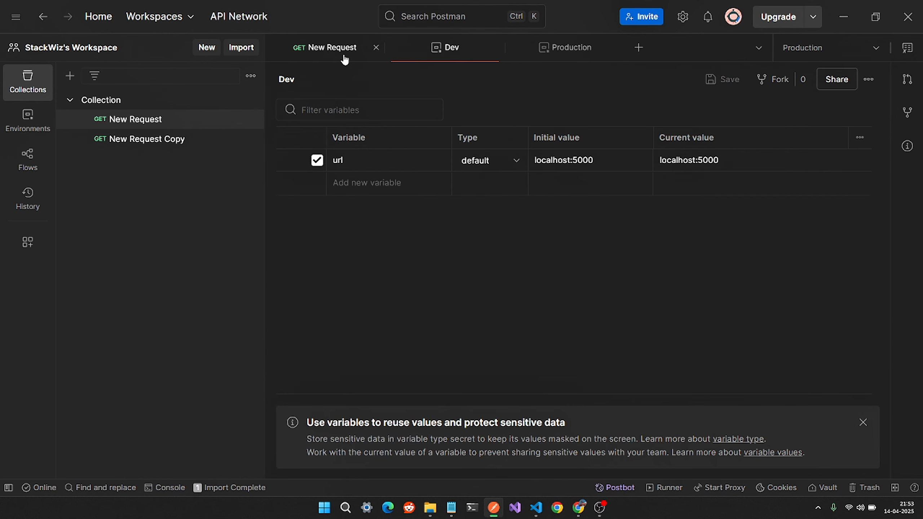
pyautogui.click(329, 48)
# - Append /{{id}} to the end of the request URL after /api/hello
pyautogui.click(450, 112)
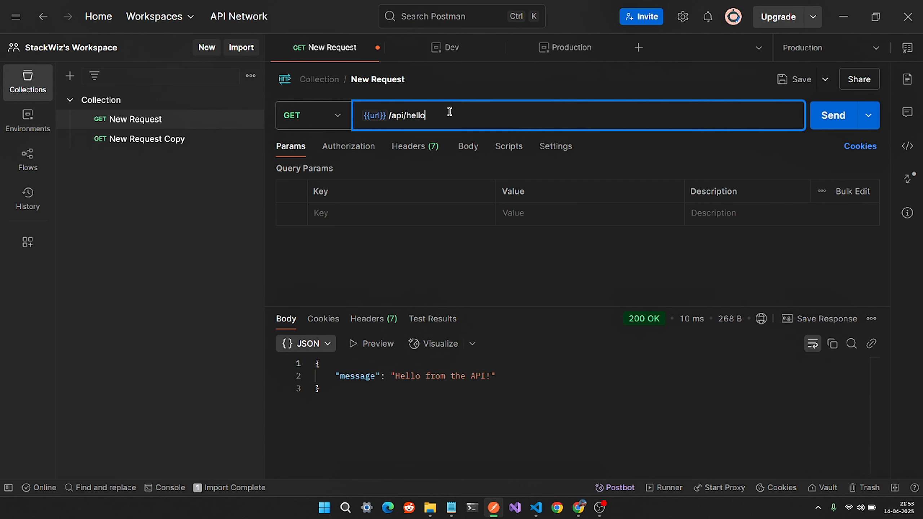
pyautogui.write('{{')
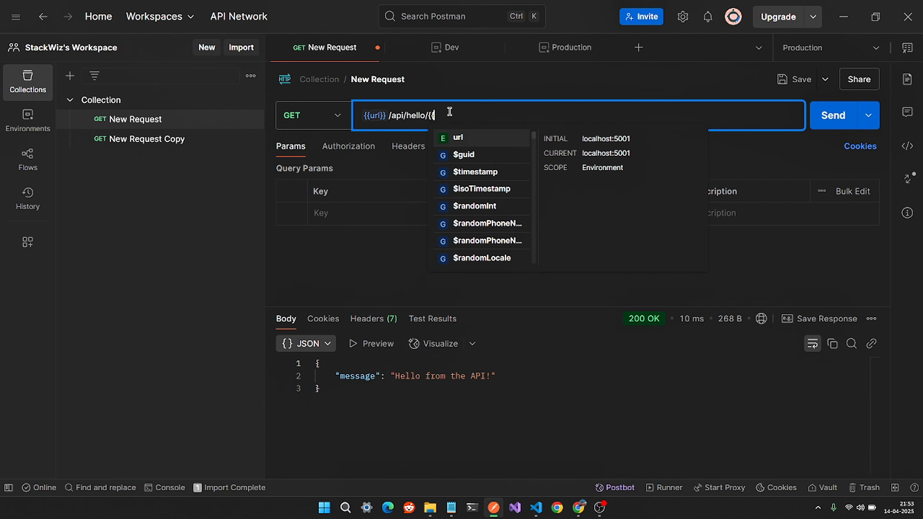
pyautogui.write('id}}')
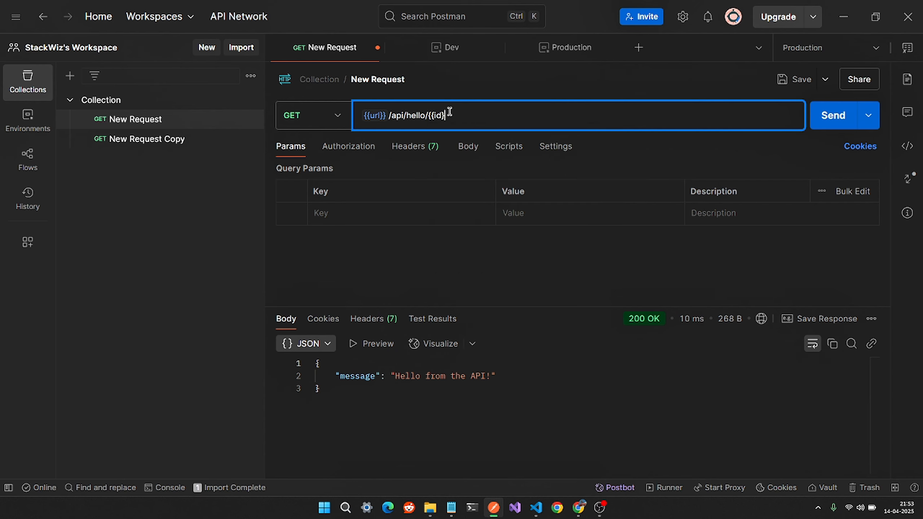
pyautogui.moveTo(450, 112)
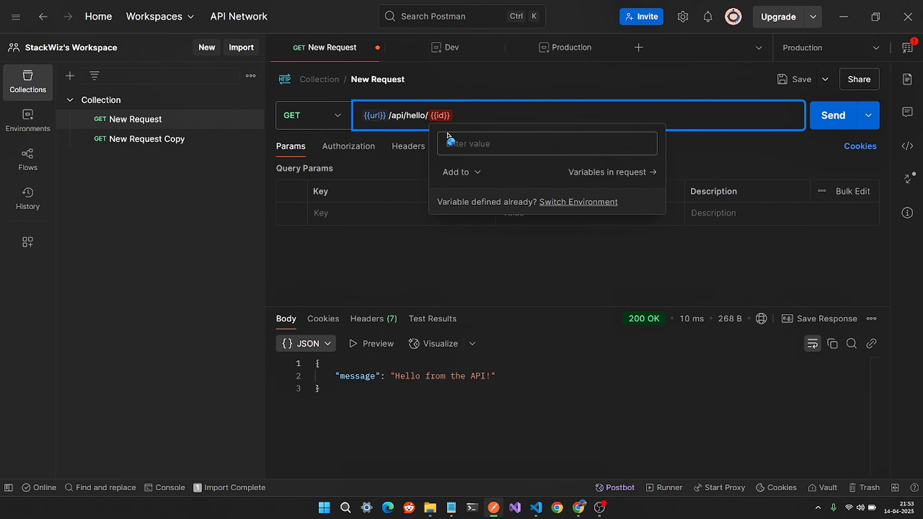
# - Define the unresolved id variable at Collection scope with the value 1
pyautogui.click(471, 173)
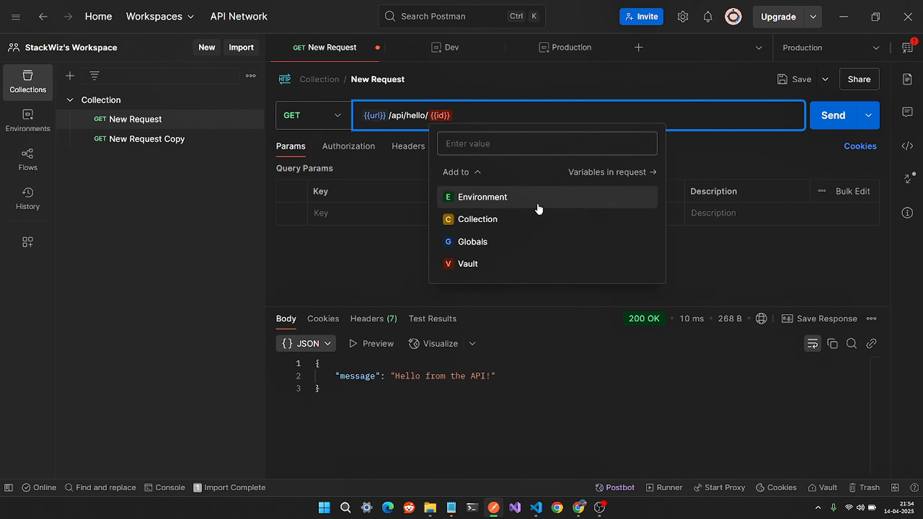
pyautogui.click(522, 219)
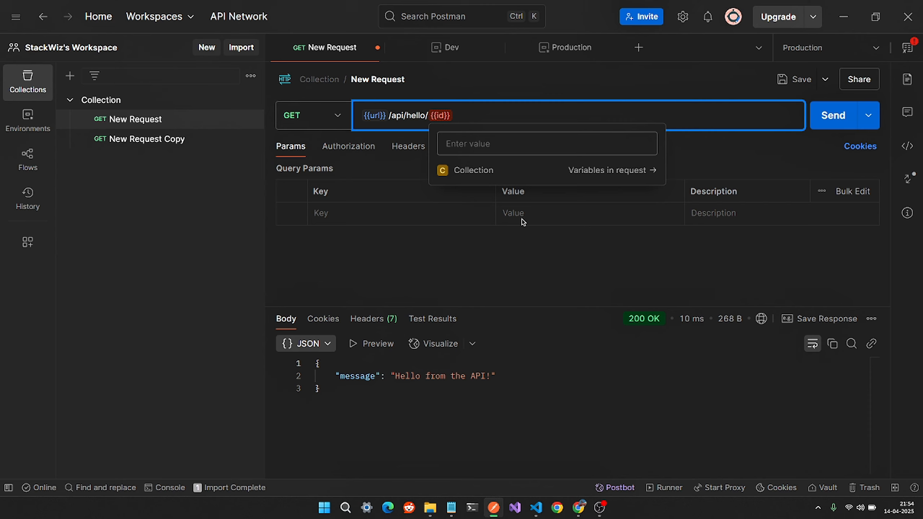
pyautogui.click(486, 147)
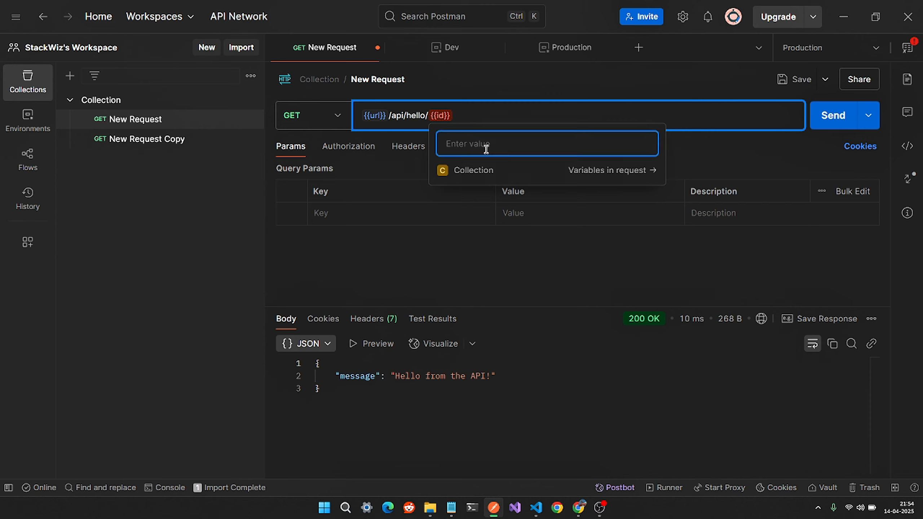
pyautogui.write('1')
pyautogui.press('Return')
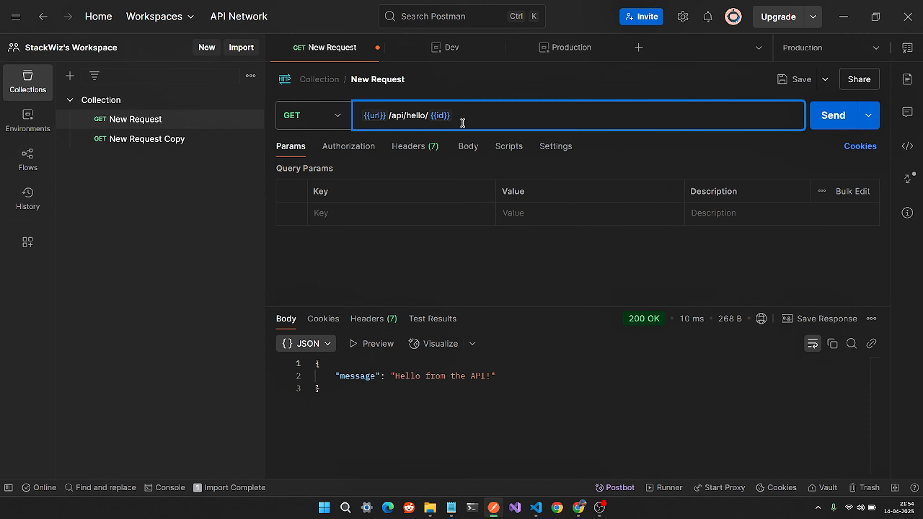
# - Remove the {{id}} variable from the request URL so it reads {{url}}/api/hello/
pyautogui.press('BackSpace')
pyautogui.press('BackSpace')
pyautogui.press('BackSpace')
pyautogui.press('BackSpace')
pyautogui.press('BackSpace')
pyautogui.press('BackSpace')
pyautogui.press('BackSpace')
pyautogui.press('BackSpace')
pyautogui.press('BackSpace')
pyautogui.press('BackSpace')
pyautogui.press('BackSpace')
pyautogui.press('BackSpace')
pyautogui.write('hello/{{')
pyautogui.press('BackSpace')
pyautogui.press('BackSpace')
pyautogui.click(478, 263)
# - Set the request body to form-data and use the {{id}} variable as the first row's value
pyautogui.click(467, 145)
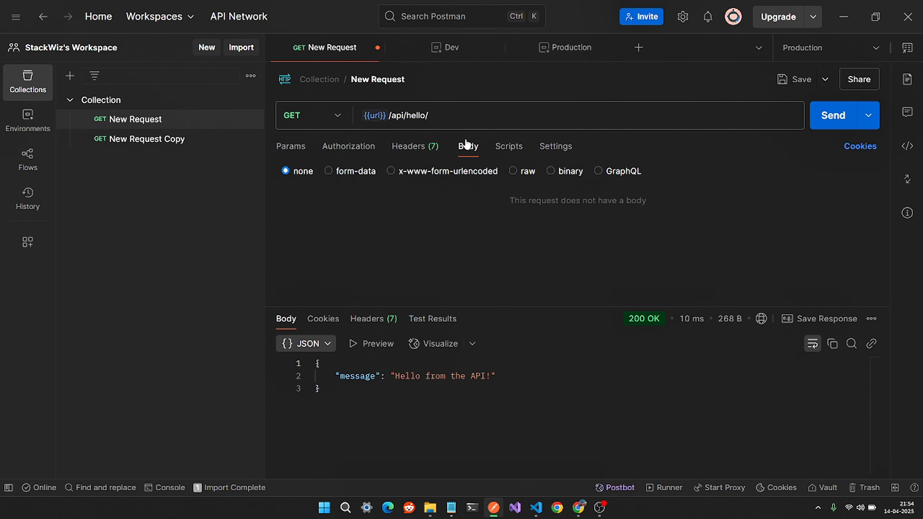
pyautogui.click(356, 172)
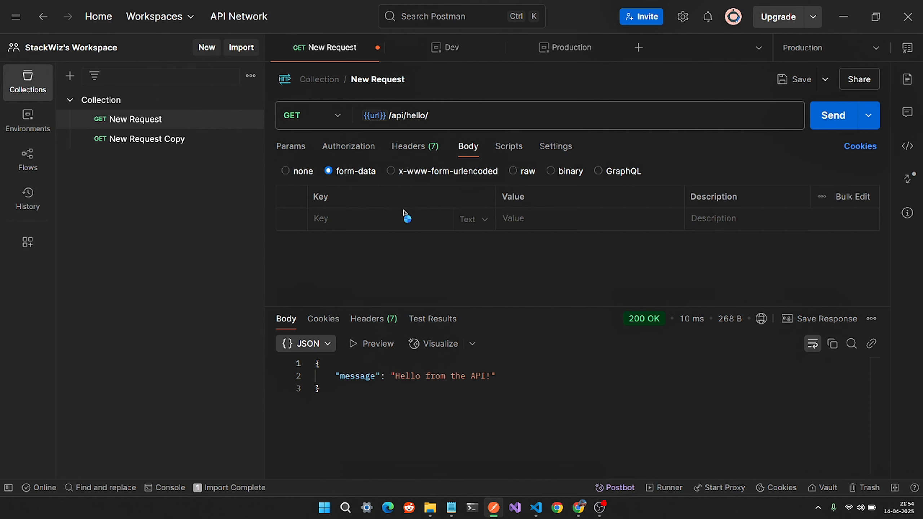
pyautogui.click(576, 221)
pyautogui.write('{{')
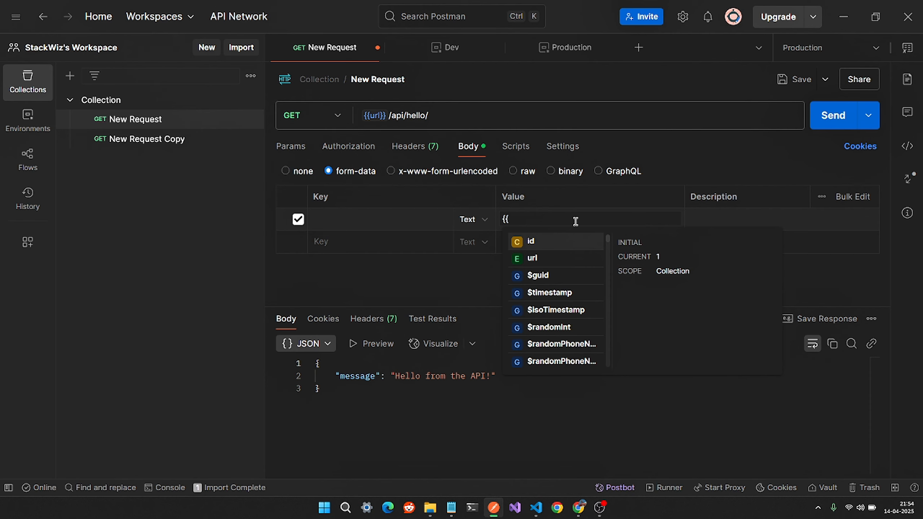
pyautogui.press('Return')
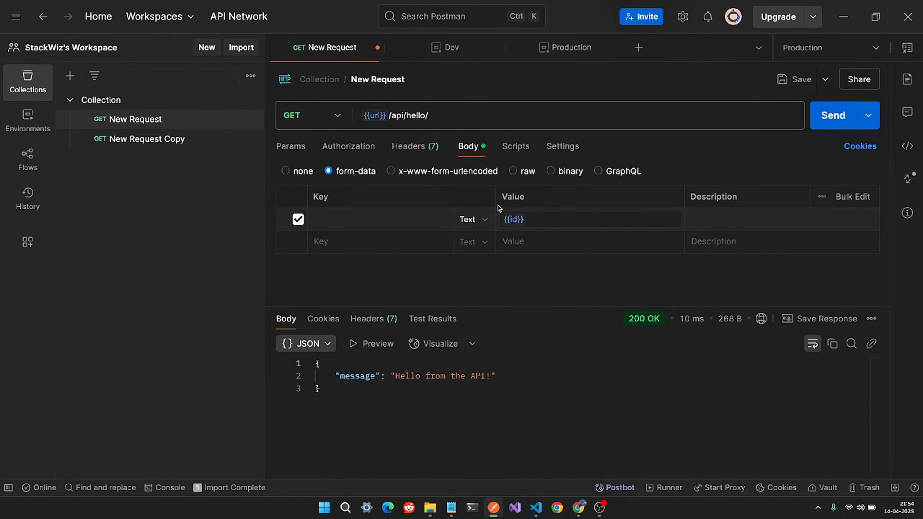
# - Look over the request's authorization settings and its query parameter fields
pyautogui.click(350, 146)
pyautogui.click(305, 149)
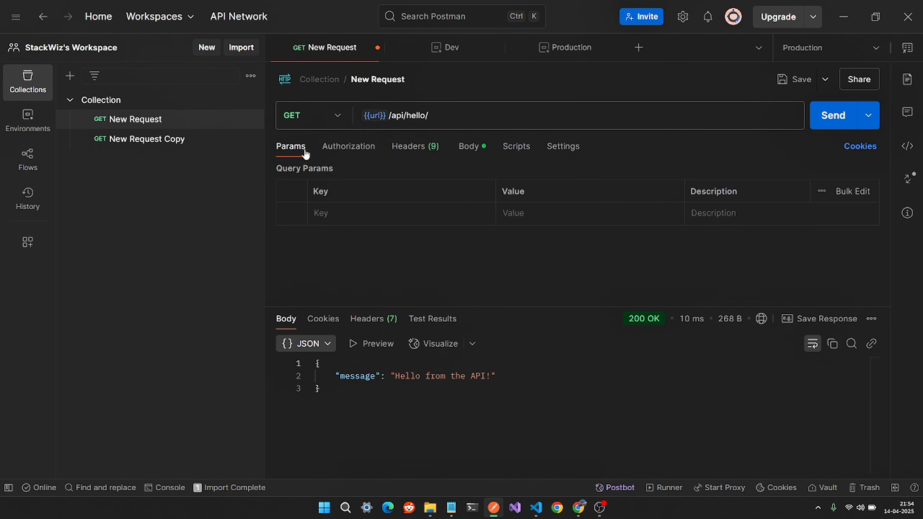
pyautogui.click(556, 213)
# - Switch the active environment for the request back to Dev
pyautogui.click(865, 58)
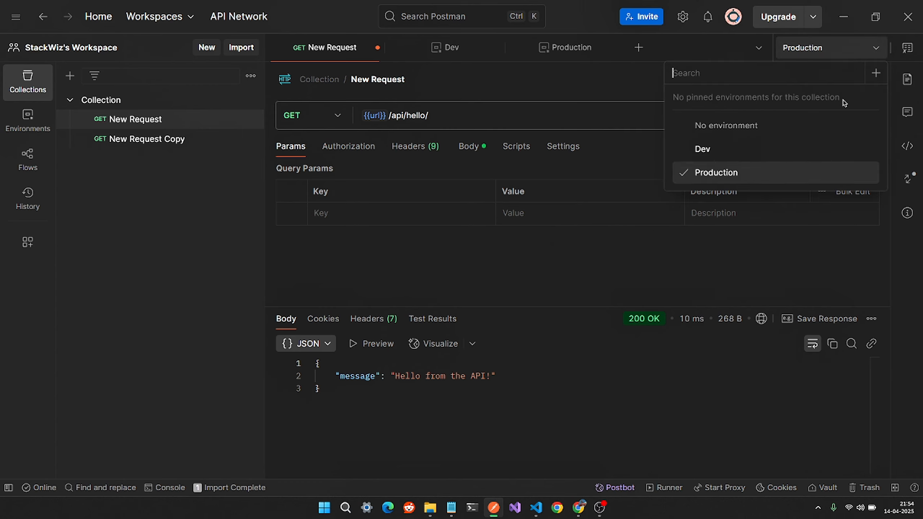
pyautogui.click(757, 154)
pyautogui.click(866, 58)
pyautogui.click(650, 240)
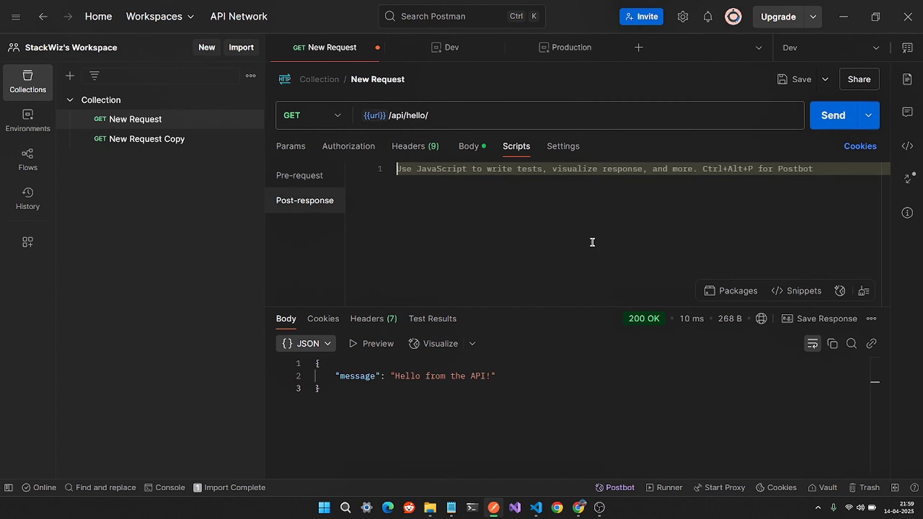
# - View the request's body and scripts, and in Chrome open the Write scripts overview in the Postman Docs
pyautogui.click(467, 149)
pyautogui.click(508, 154)
pyautogui.click(578, 507)
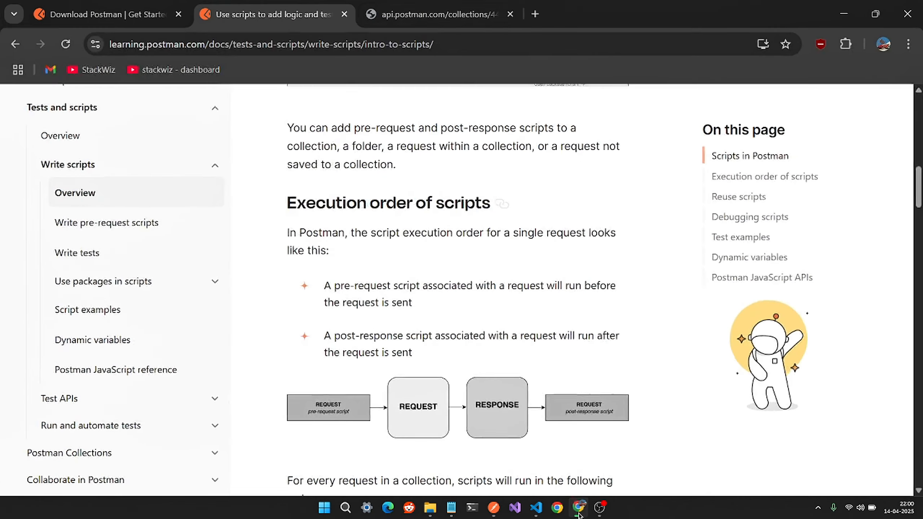
pyautogui.scroll(10, 303, 120)
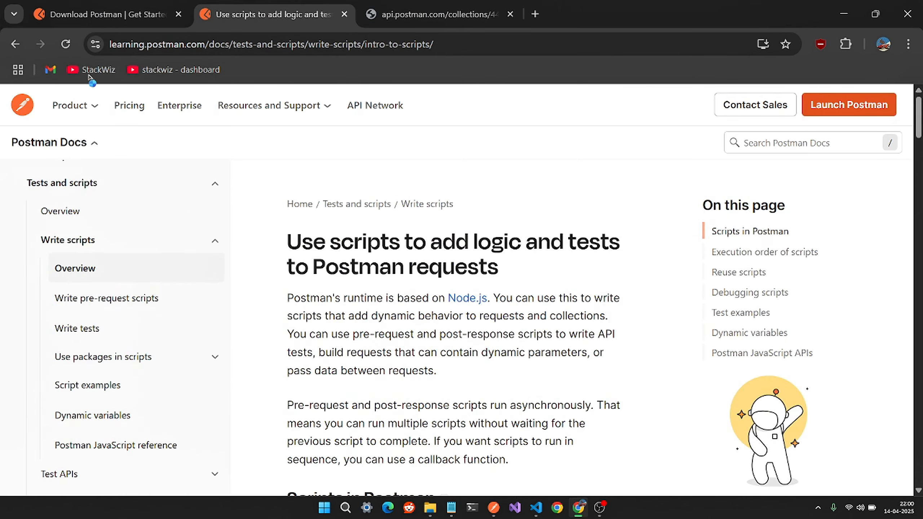
pyautogui.click(85, 212)
pyautogui.scroll(-2, 481, 270)
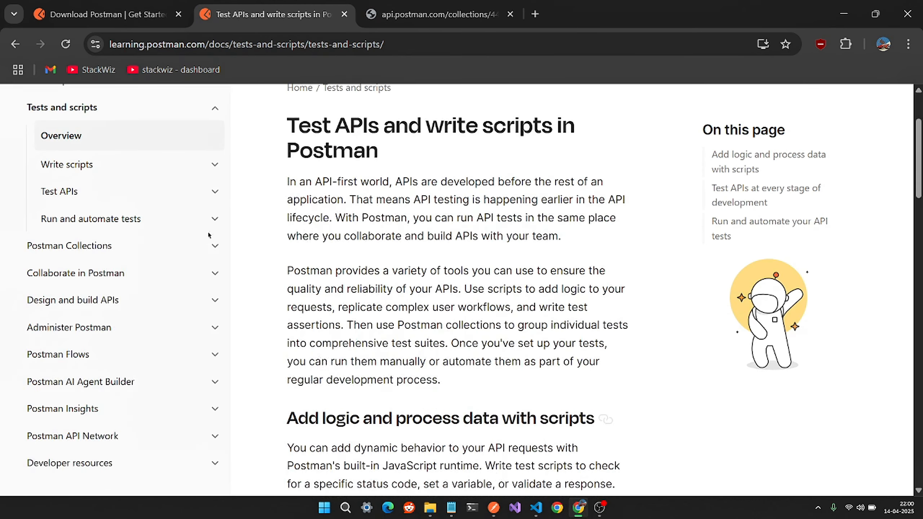
pyautogui.click(118, 165)
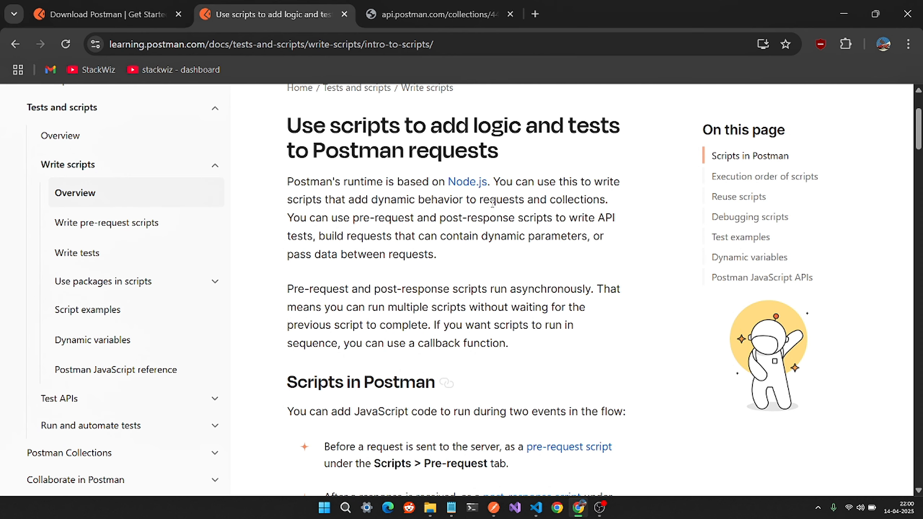
# - Read the Write scripts overview through pre-request and post-response scripts and the execution order of scripts
pyautogui.scroll(-6, 493, 203)
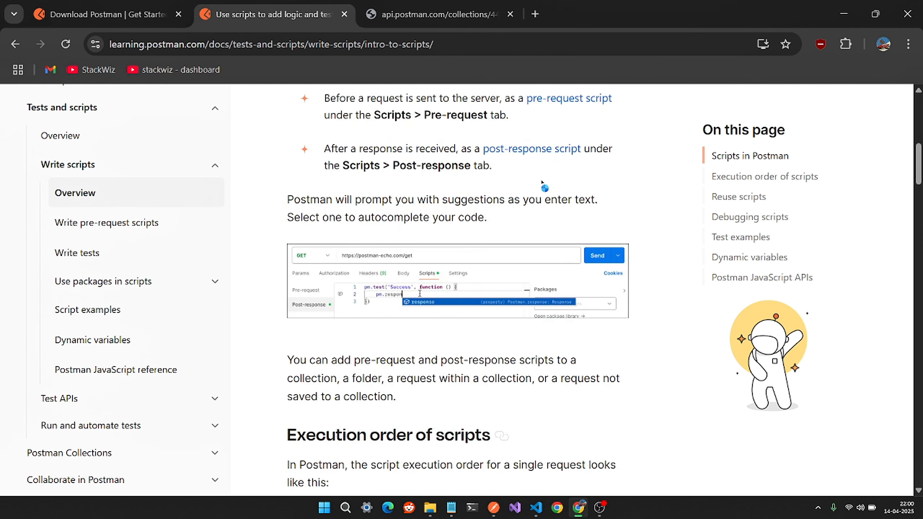
pyautogui.scroll(-2, 542, 183)
pyautogui.scroll(-4, 494, 285)
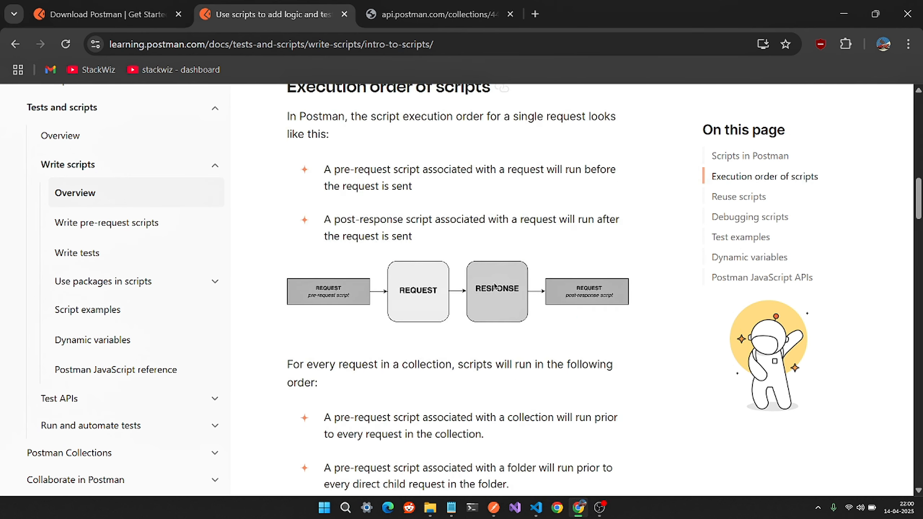
pyautogui.scroll(-4, 494, 285)
pyautogui.scroll(-4, 518, 229)
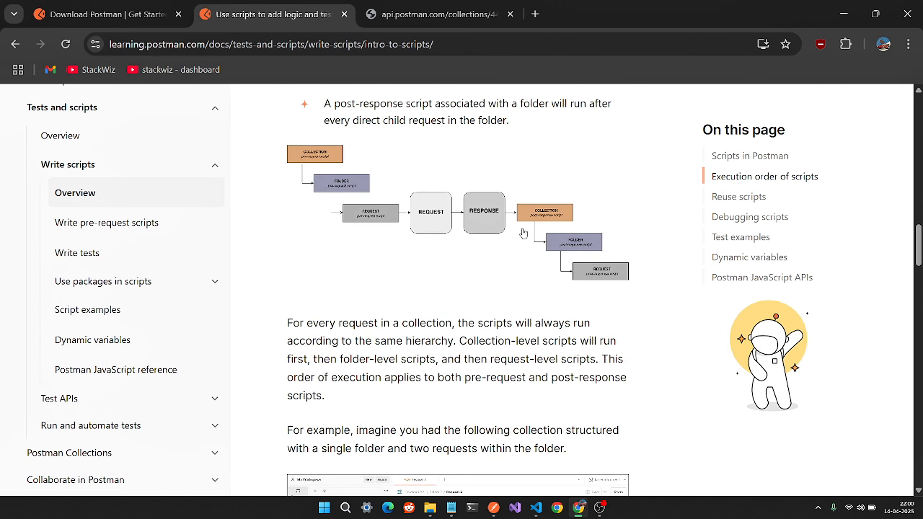
pyautogui.scroll(-2, 524, 233)
# - Return to Postman and set New Request's authorization type to Bearer Token
pyautogui.click(494, 509)
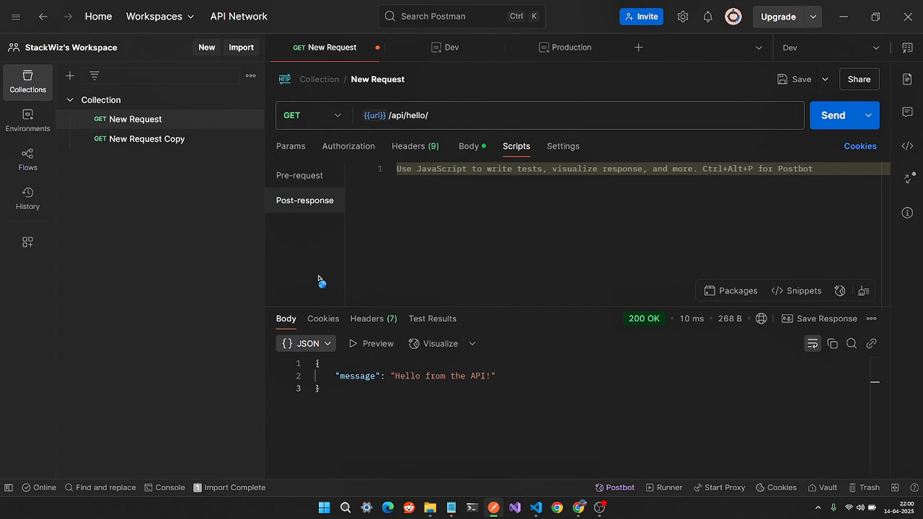
pyautogui.click(335, 147)
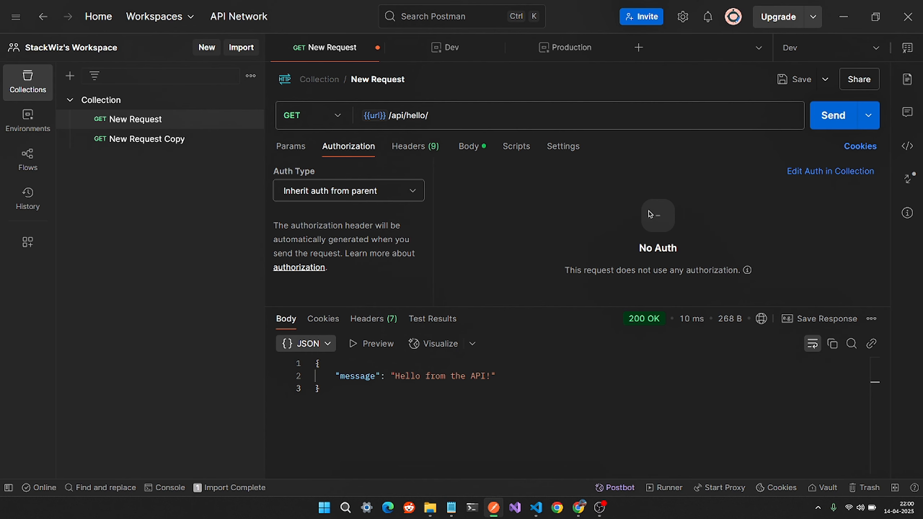
pyautogui.click(385, 197)
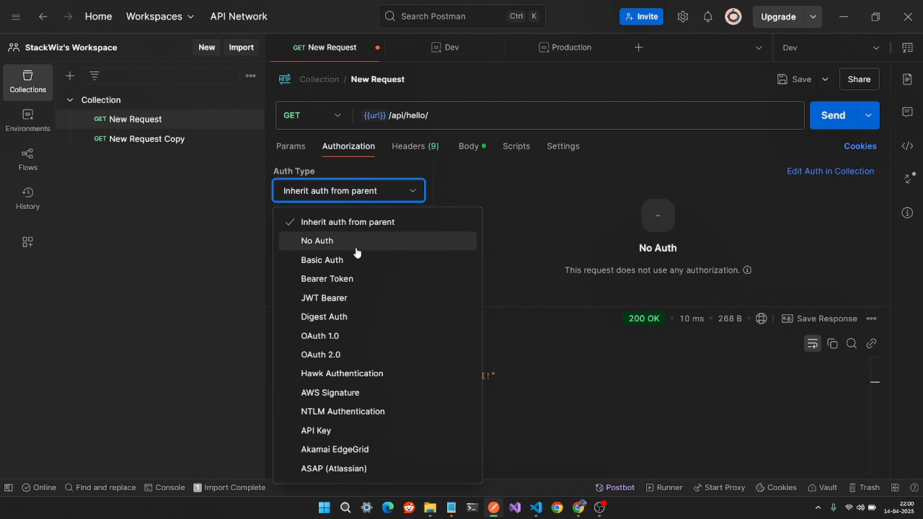
pyautogui.click(357, 279)
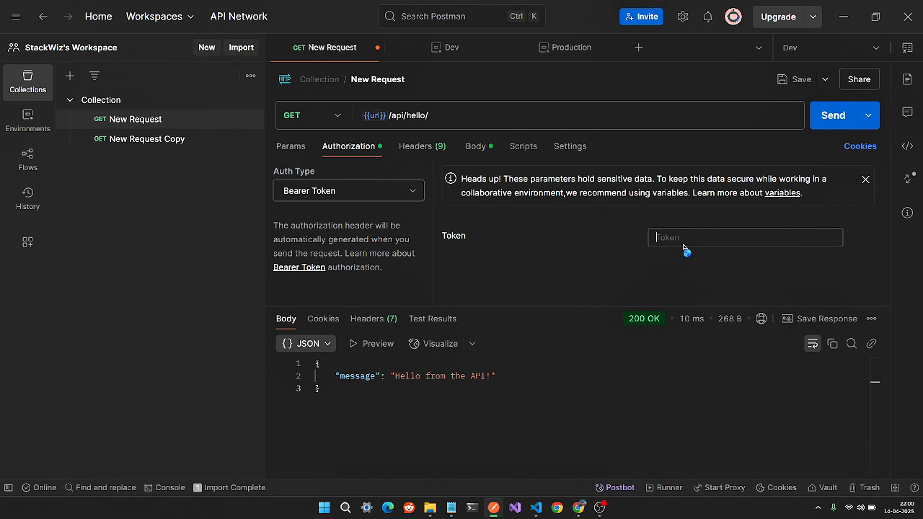
pyautogui.click(389, 186)
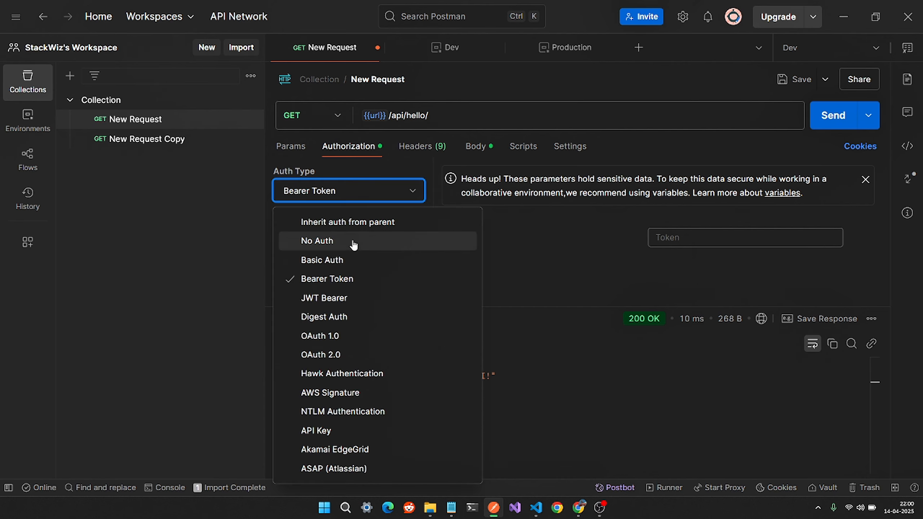
pyautogui.click(384, 193)
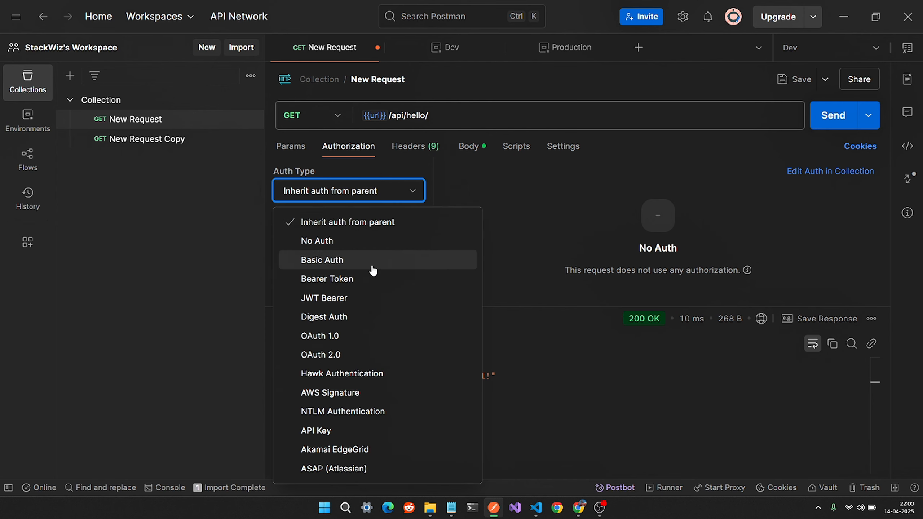
pyautogui.click(374, 282)
# - Enter the variable reference {{auth_token}} as the Bearer Token value for New Request
pyautogui.click(708, 239)
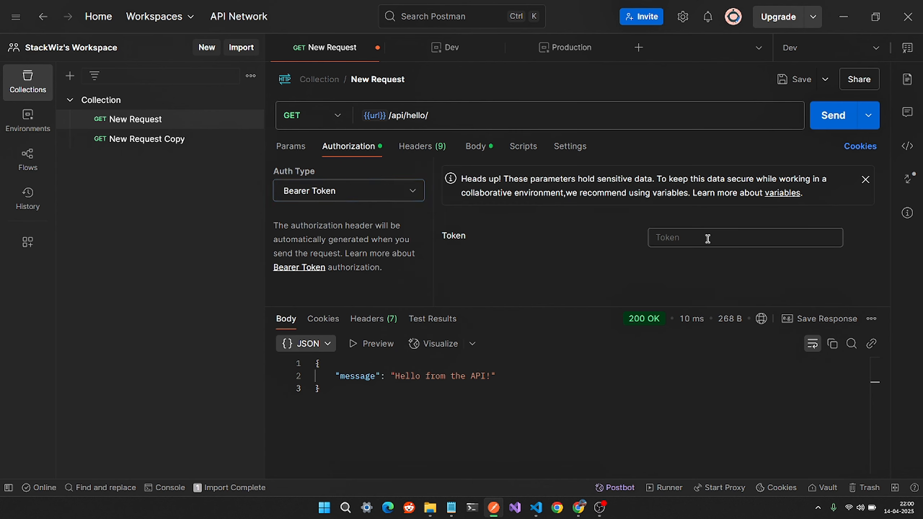
pyautogui.write('{{')
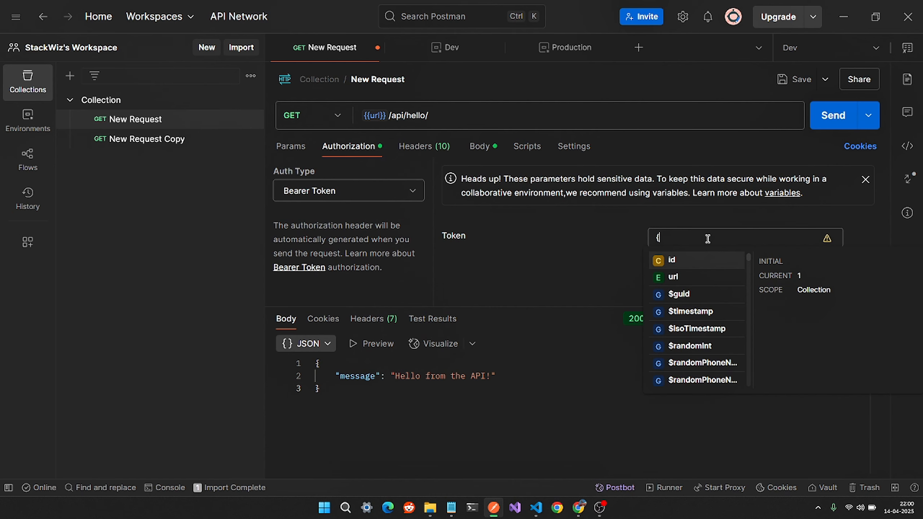
pyautogui.press('BackSpace')
pyautogui.write('{{')
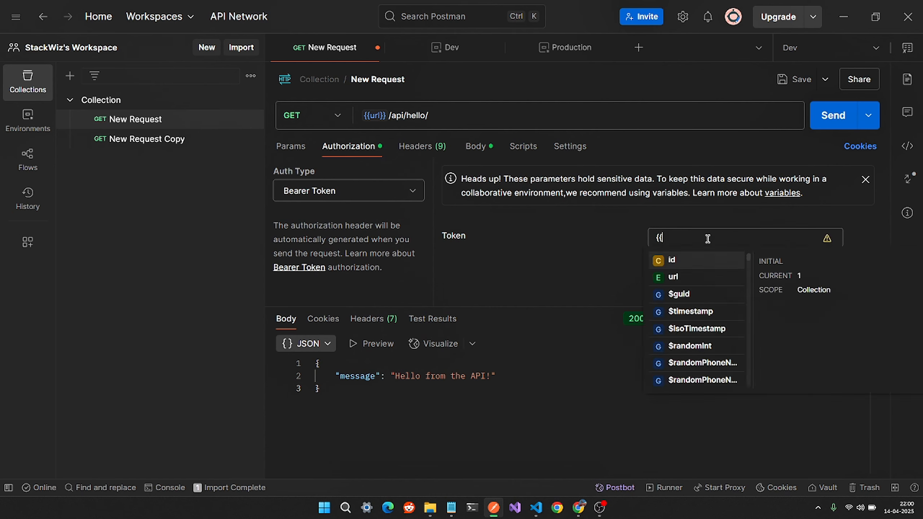
pyautogui.write('auth_to')
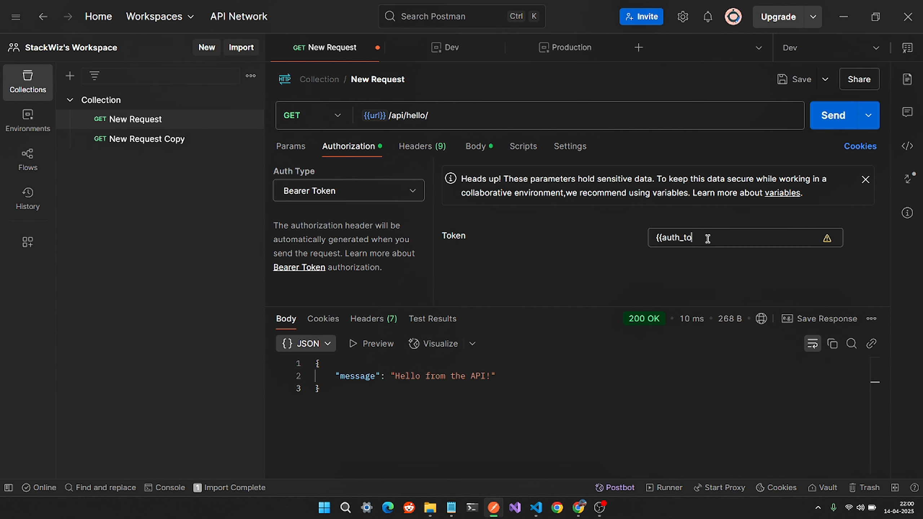
pyautogui.write('ken}}')
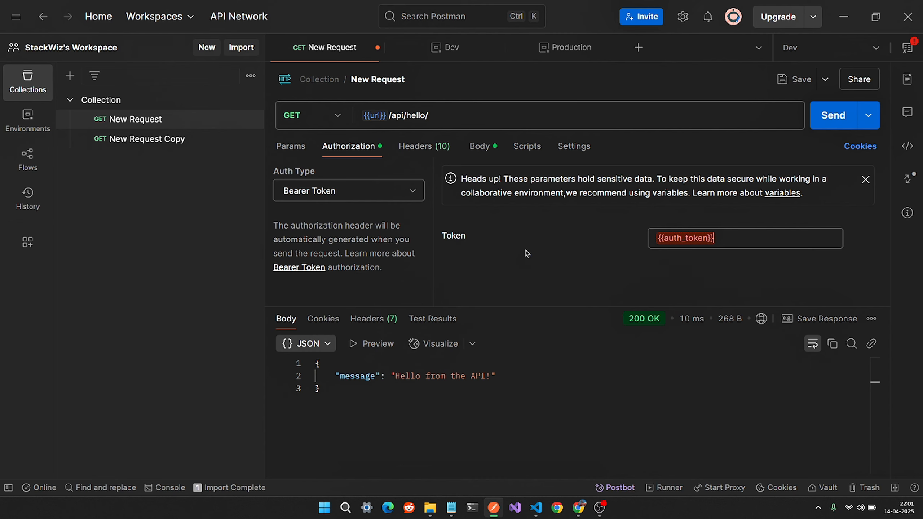
pyautogui.doubleClick(683, 238)
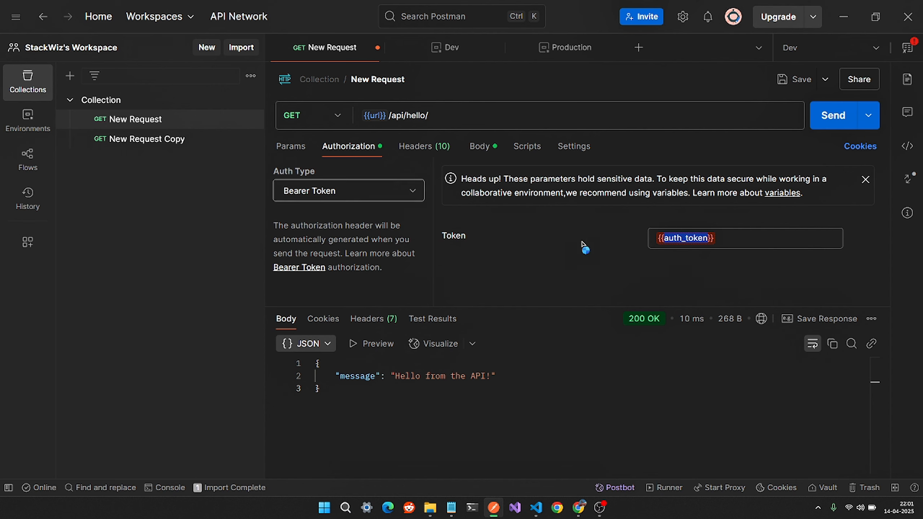
pyautogui.click(738, 236)
# - Set New Request's authorization type to Inherit auth from parent, and view the parent collection's overview
pyautogui.click(411, 194)
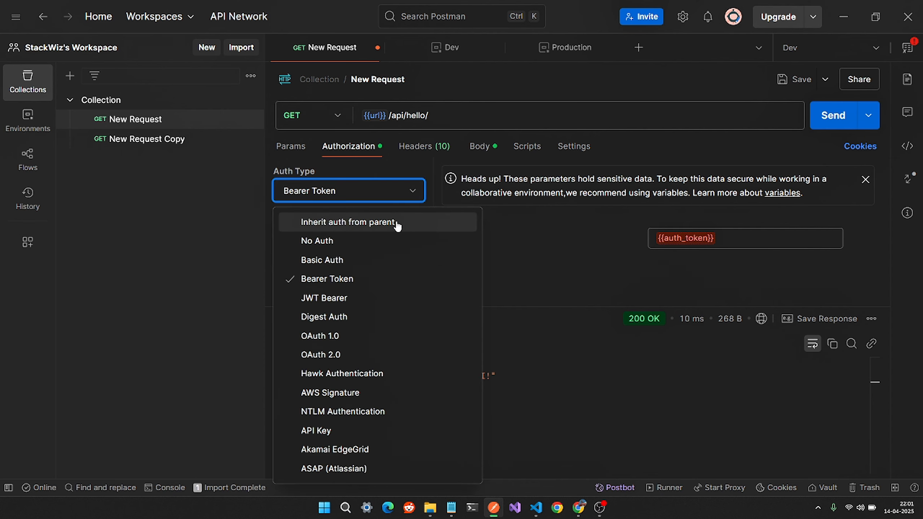
pyautogui.click(398, 225)
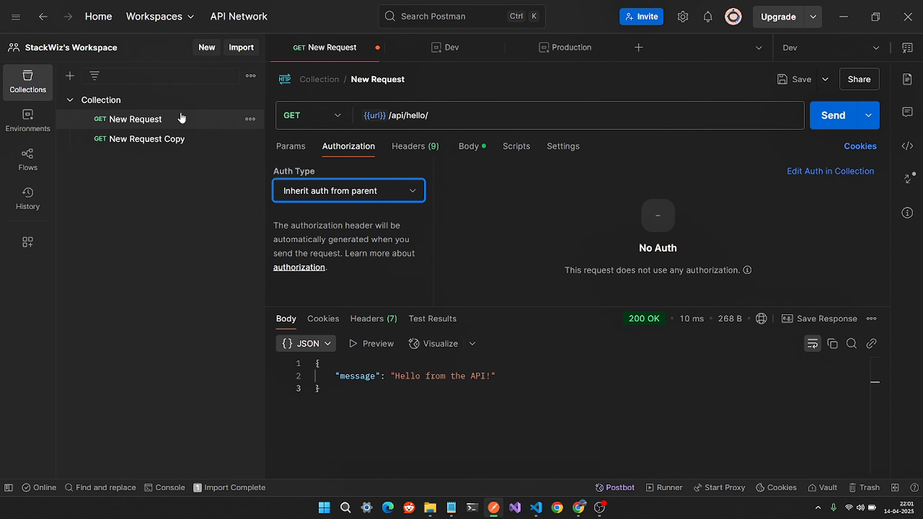
pyautogui.click(161, 102)
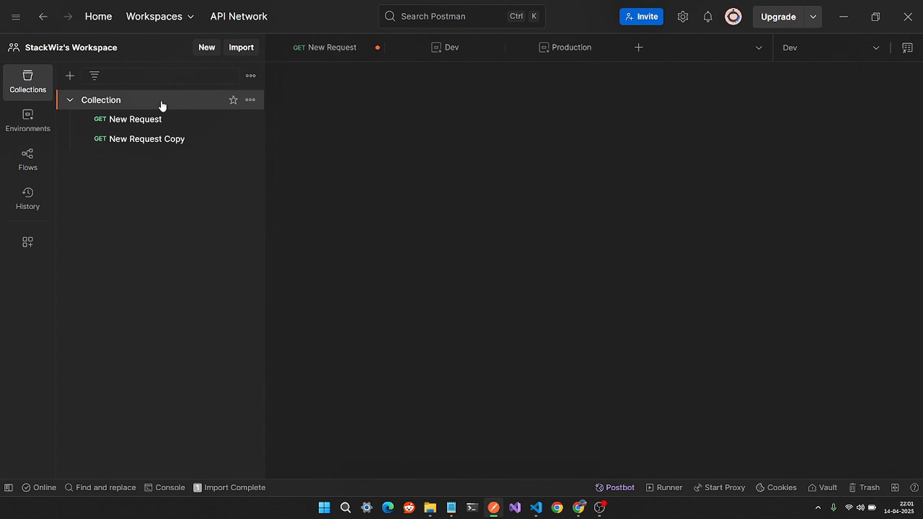
pyautogui.click(149, 121)
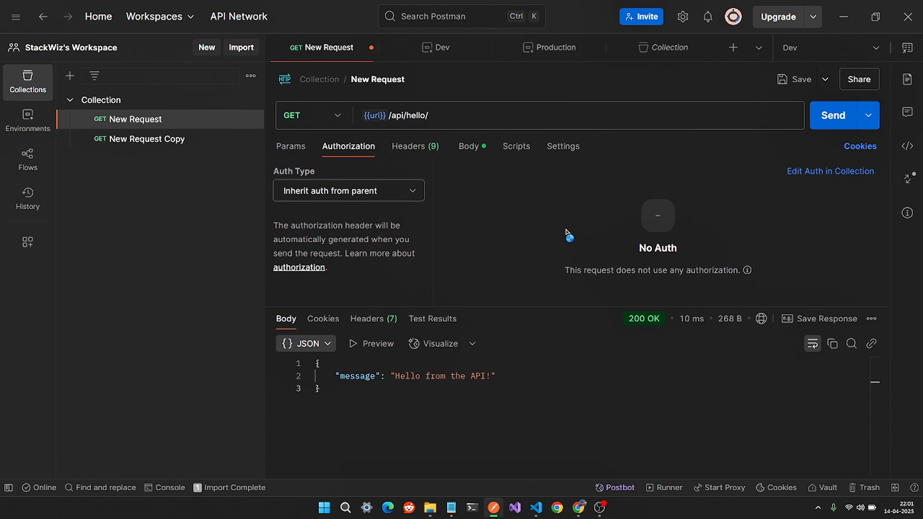
pyautogui.click(127, 103)
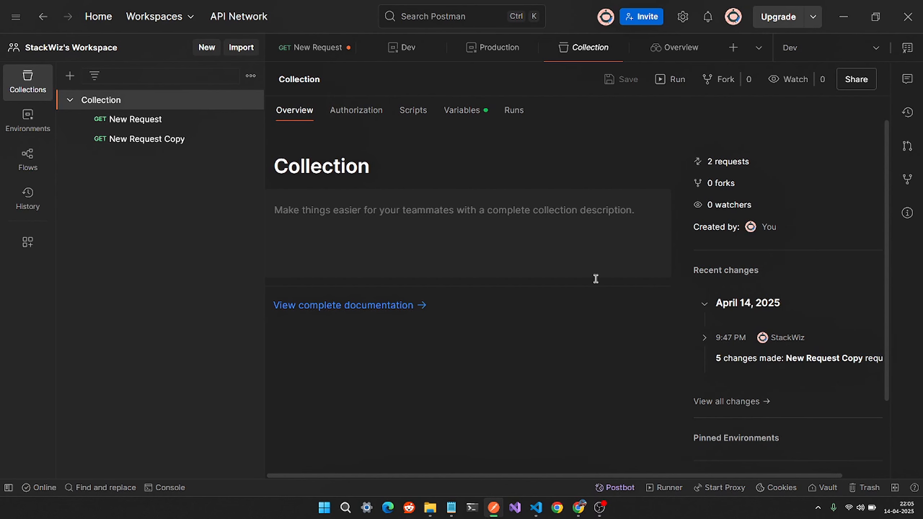
pyautogui.click(144, 125)
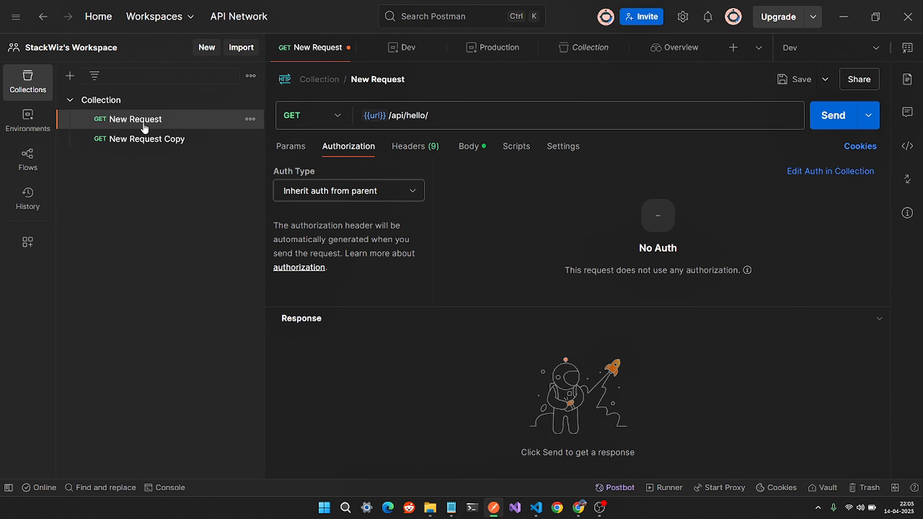
# - Open New Request Copy and rename it as Login Endpoint
pyautogui.click(163, 142)
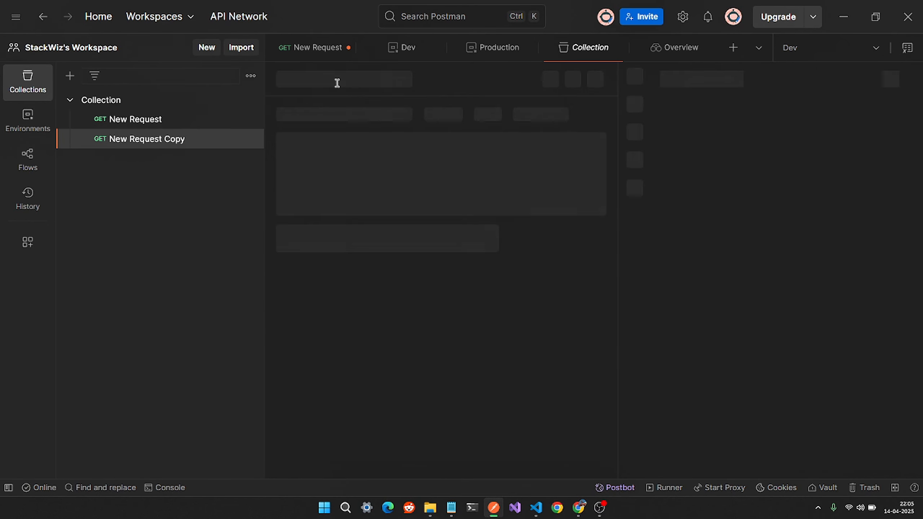
pyautogui.click(362, 80)
pyautogui.write('Login Endpoint')
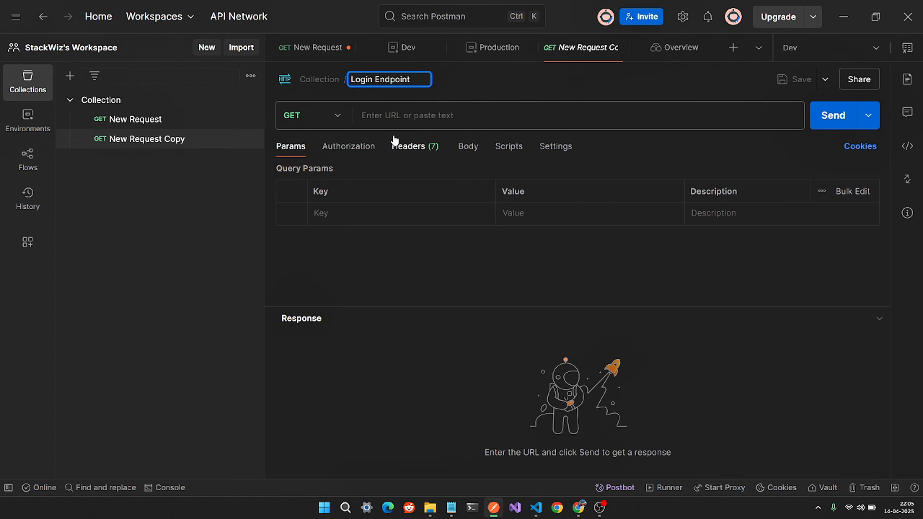
# - Set the Login Endpoint URL to {{url}}/login, copying the login route path from server.js in VS Code
pyautogui.click(410, 118)
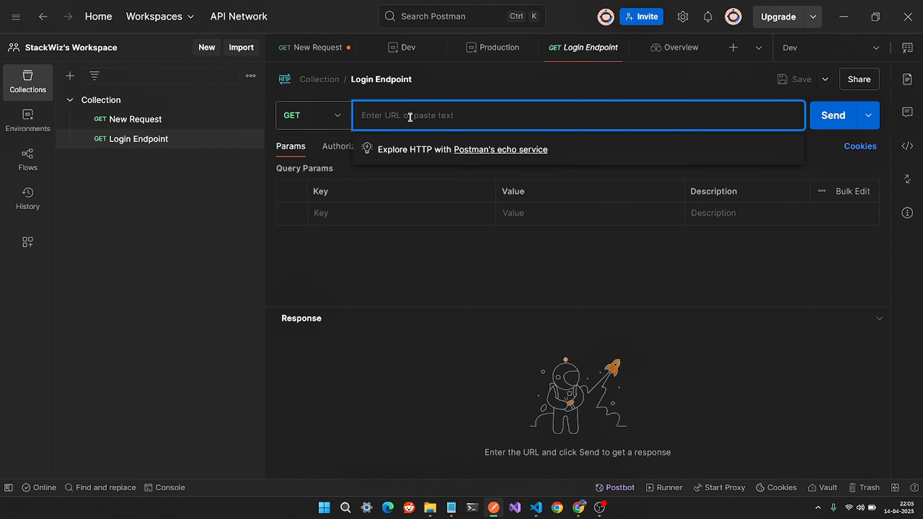
pyautogui.write('{{url')
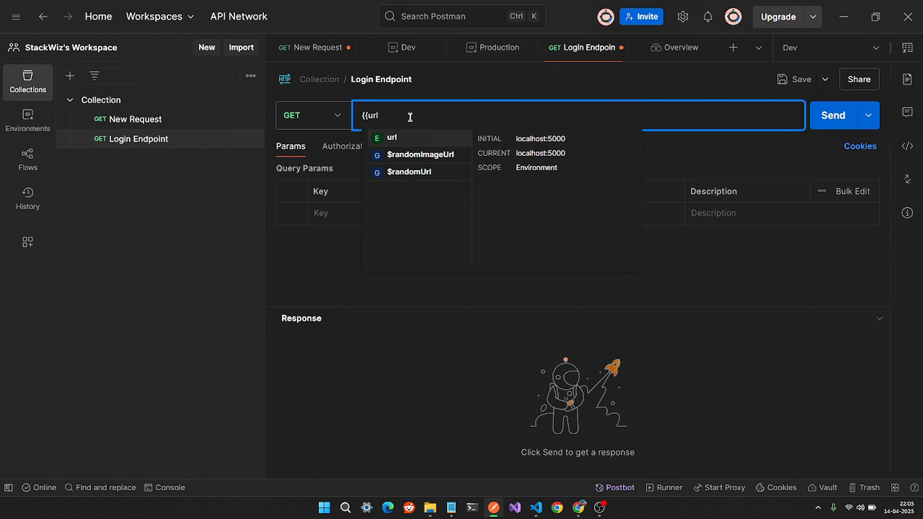
pyautogui.write('}}/')
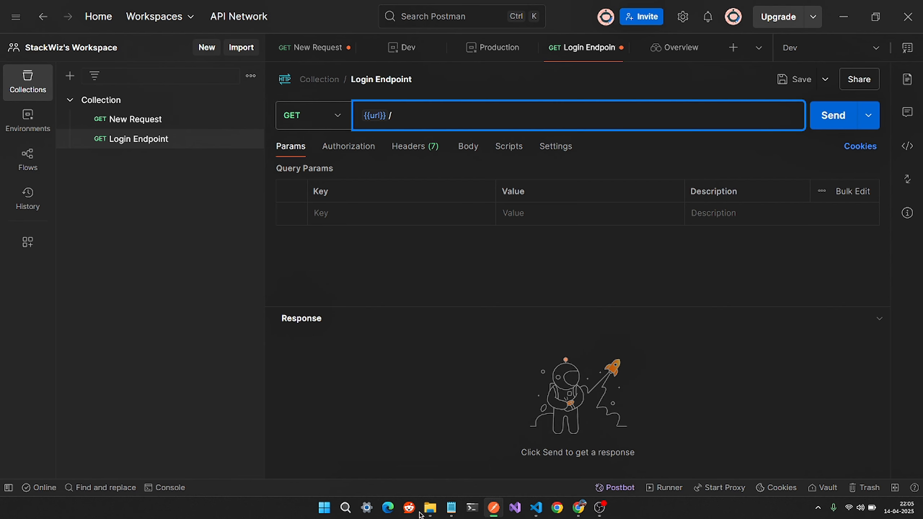
pyautogui.click(536, 508)
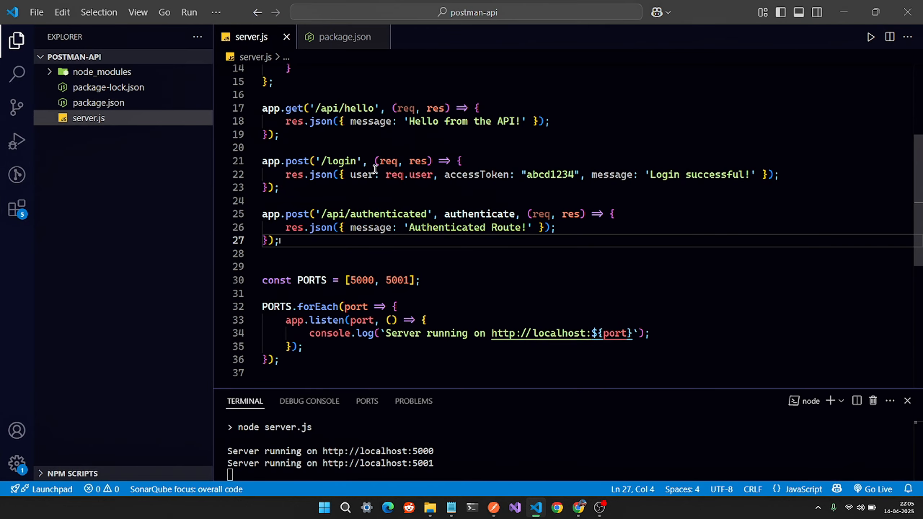
pyautogui.doubleClick(341, 165)
pyautogui.hotkey('ctrl', 'c')
pyautogui.hotkey('alt', 'Tab')
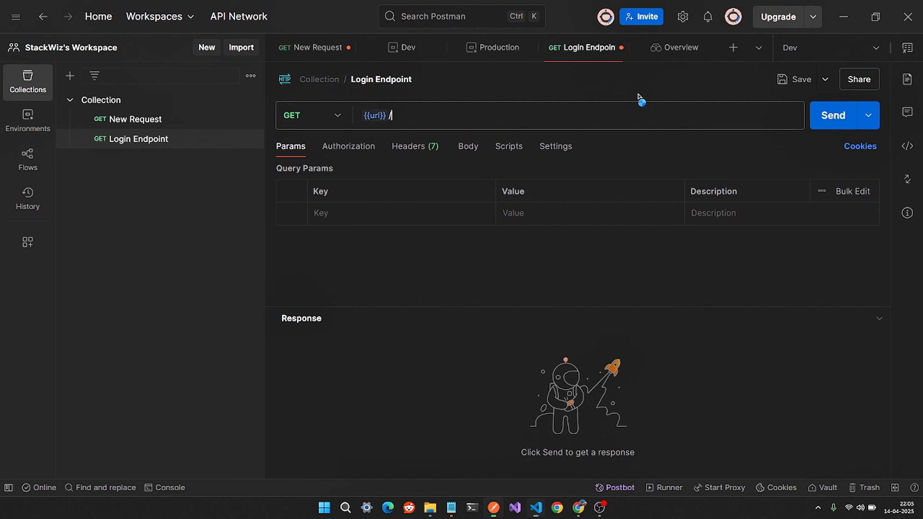
pyautogui.click(422, 116)
pyautogui.write('/')
pyautogui.hotkey('ctrl', 'v')
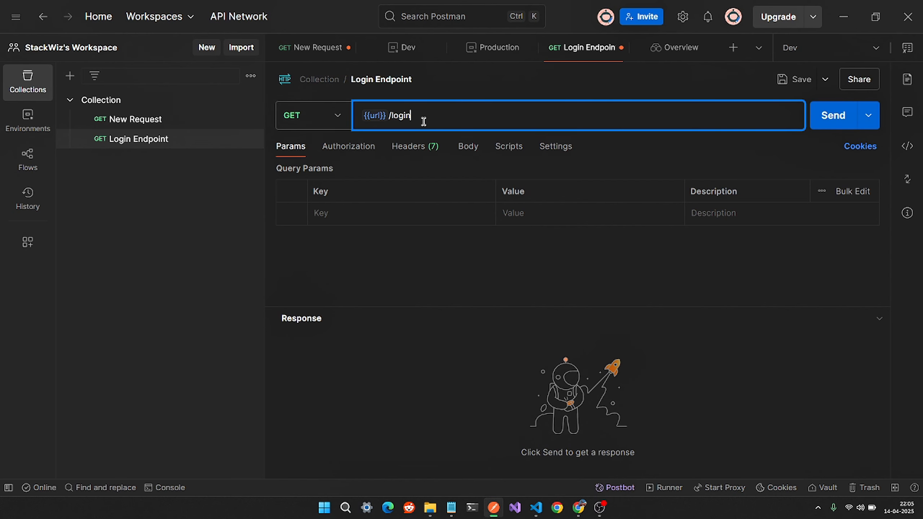
# - Give the Login Endpoint request a raw JSON body with an empty object and set its method to POST
pyautogui.click(463, 146)
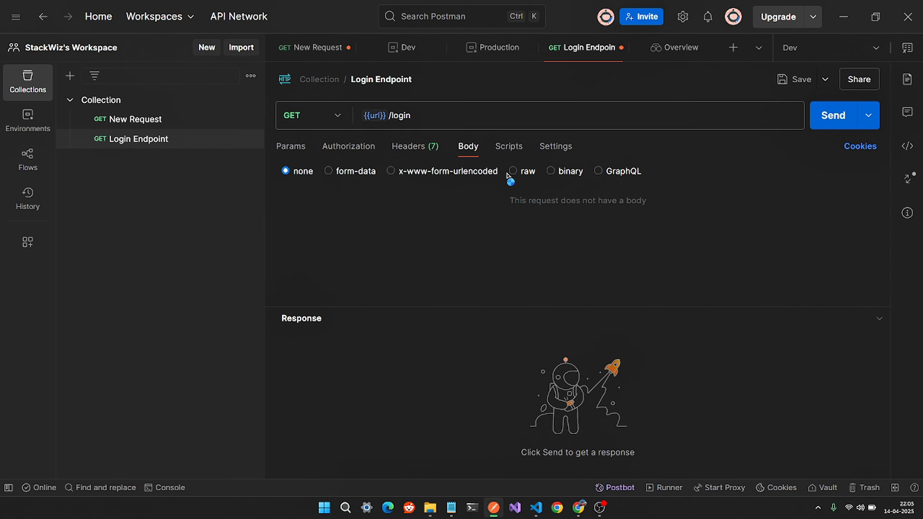
pyautogui.click(513, 172)
pyautogui.click(393, 241)
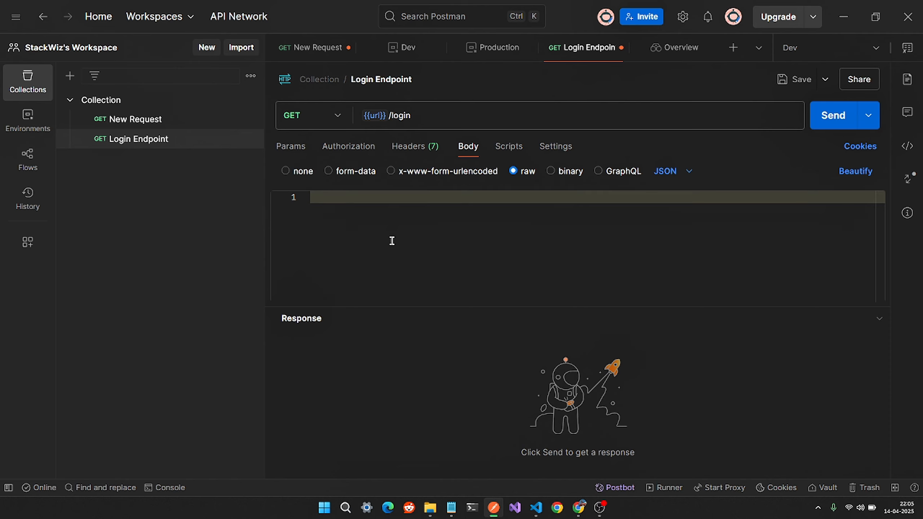
pyautogui.write('{')
pyautogui.press('Return')
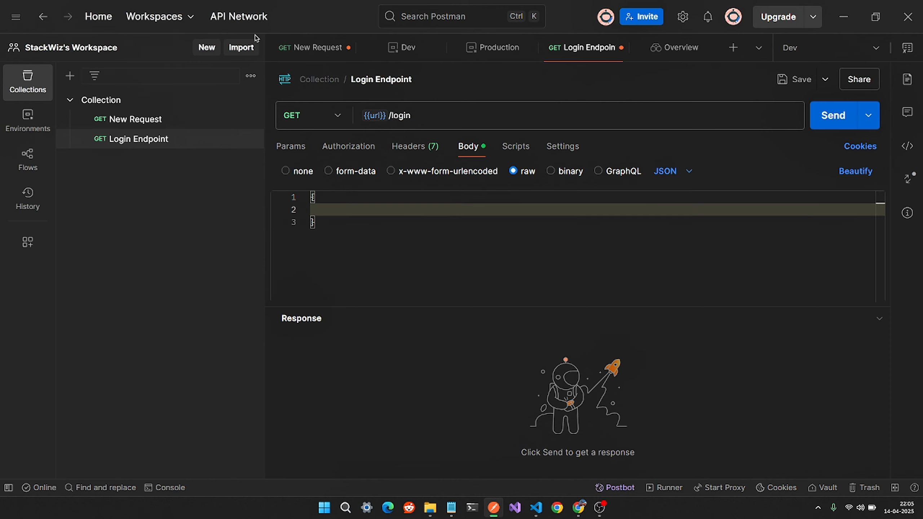
pyautogui.click(324, 116)
pyautogui.click(333, 173)
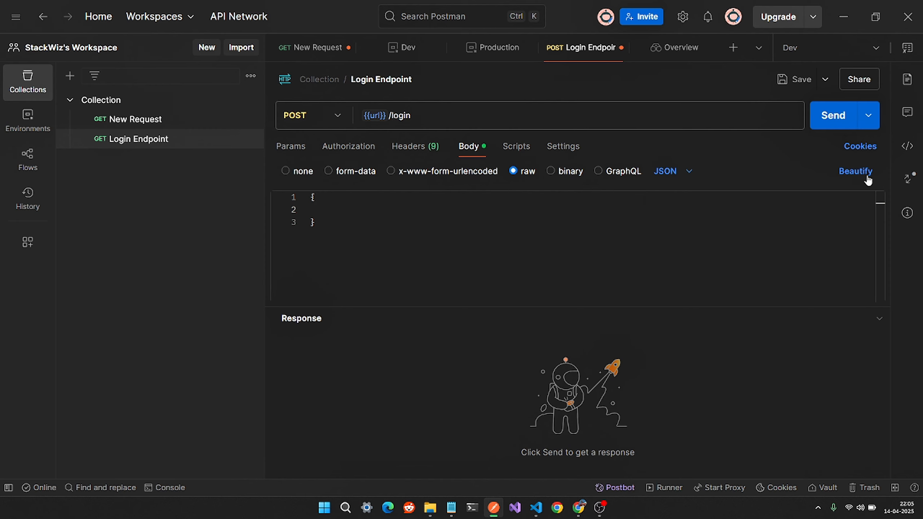
# - Add "user": "stackbiz" to the JSON body and send the login request to get the access token
pyautogui.click(400, 214)
pyautogui.write('"')
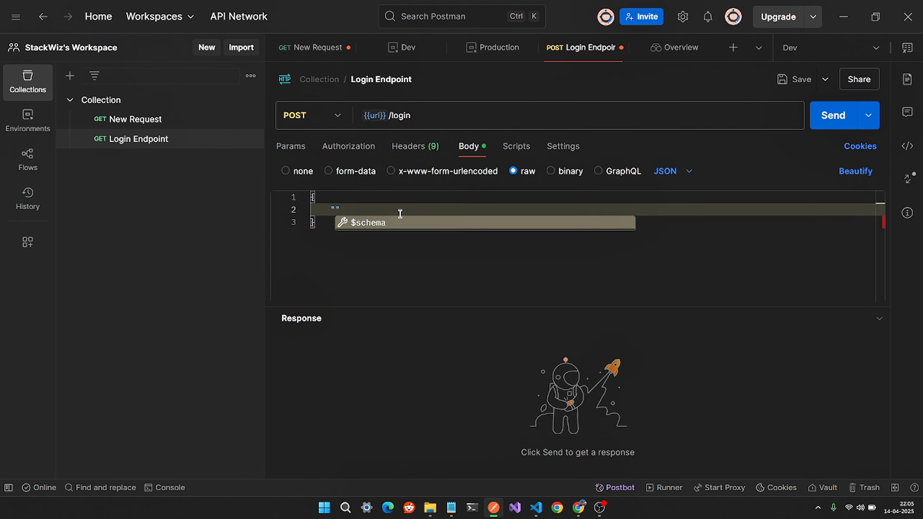
pyautogui.write('user":')
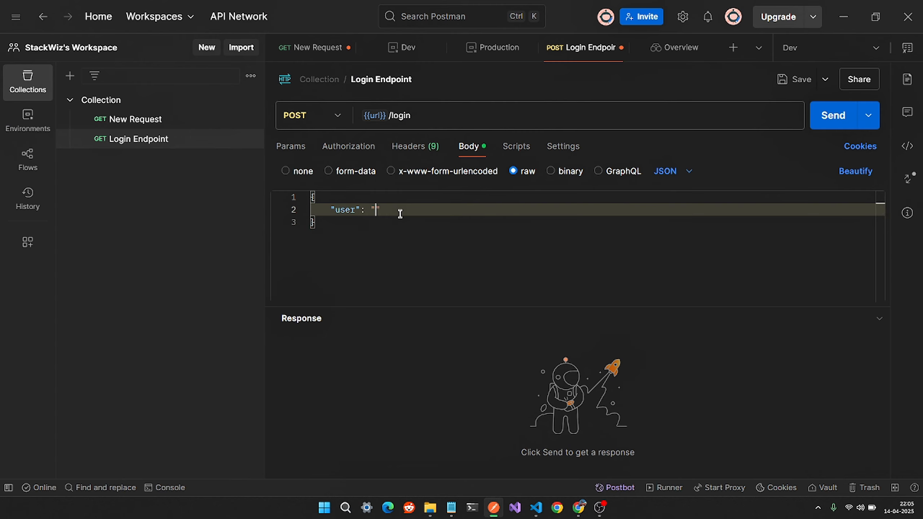
pyautogui.write('"stackbiz"')
pyautogui.click(573, 229)
pyautogui.click(829, 121)
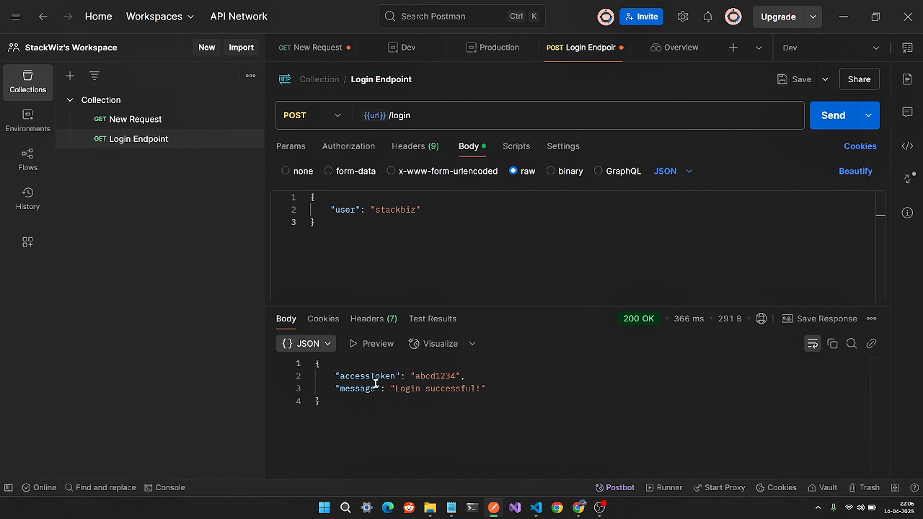
pyautogui.doubleClick(443, 376)
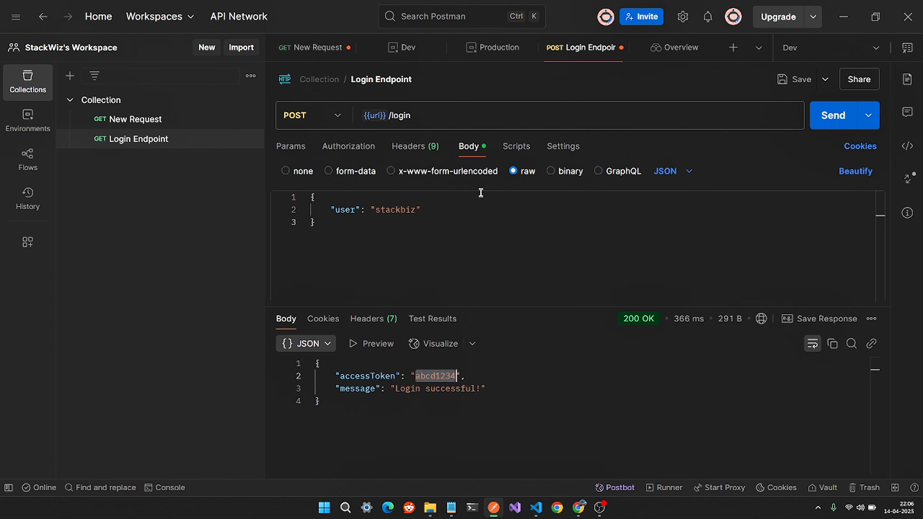
pyautogui.click(453, 233)
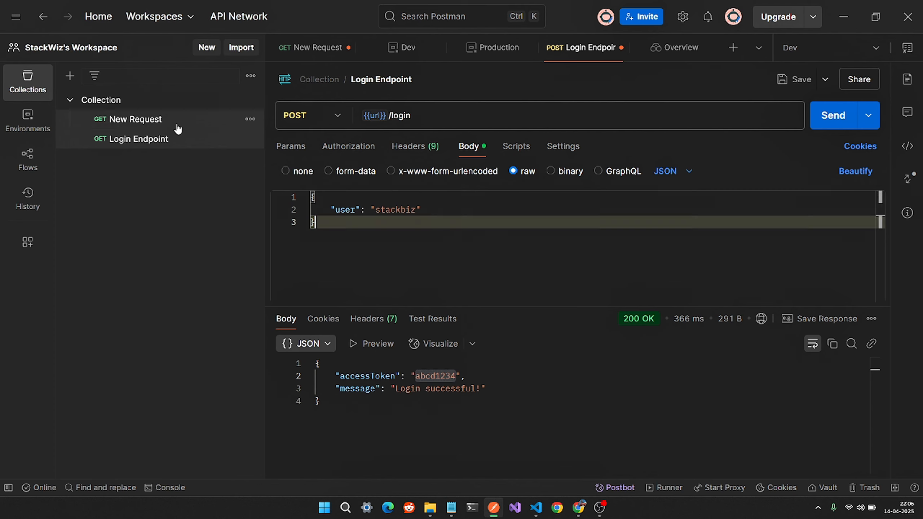
# - Duplicate the Login Endpoint request in the collection and open the copy
pyautogui.click(250, 139)
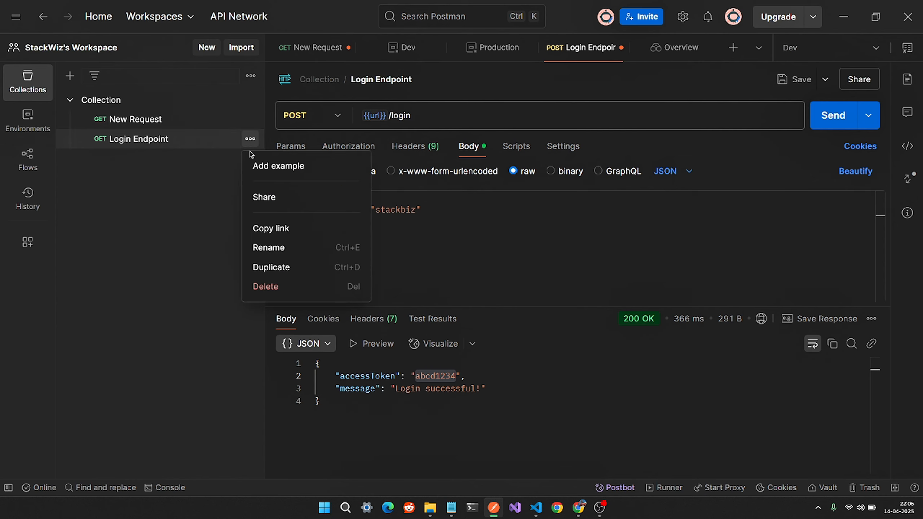
pyautogui.click(157, 140)
pyautogui.hotkey('ctrl', 'd')
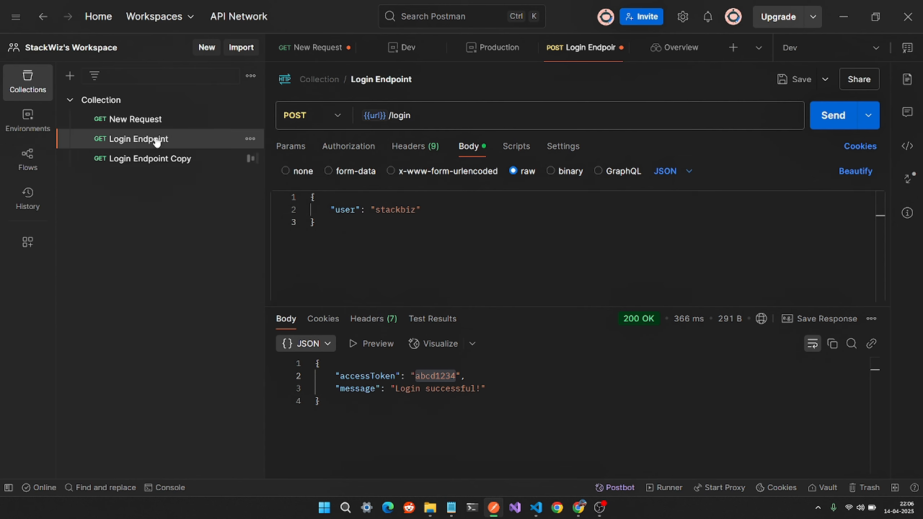
pyautogui.click(175, 165)
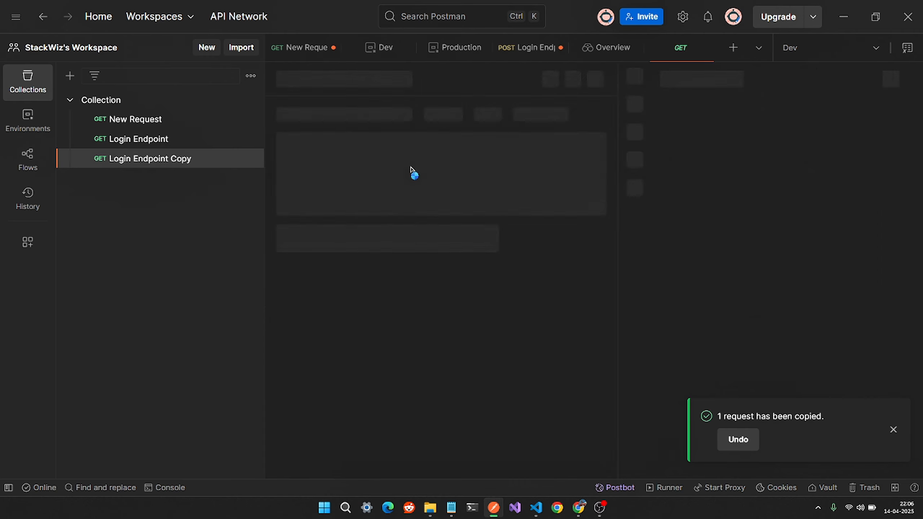
# - Set the copied request's URL to {{url}}/api/authenticated, copying the route path from server.js in VS Code, and its method to POST
pyautogui.click(490, 121)
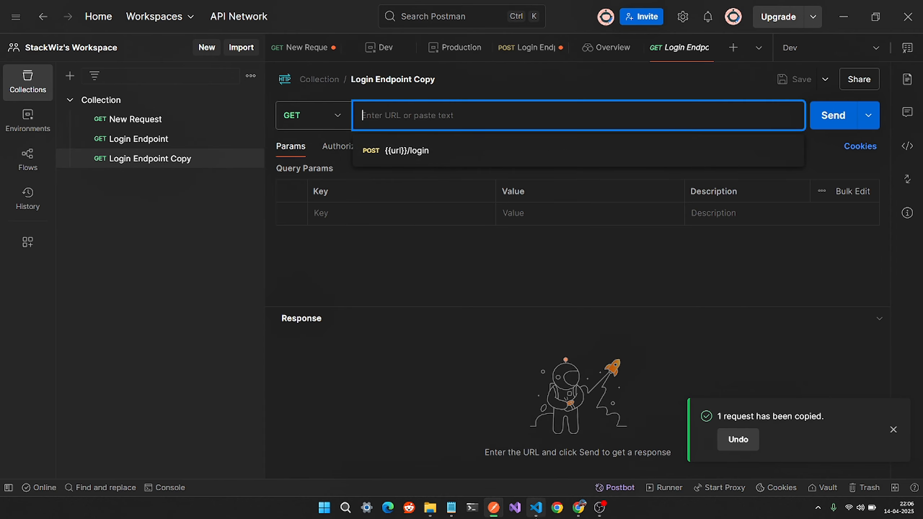
pyautogui.click(536, 507)
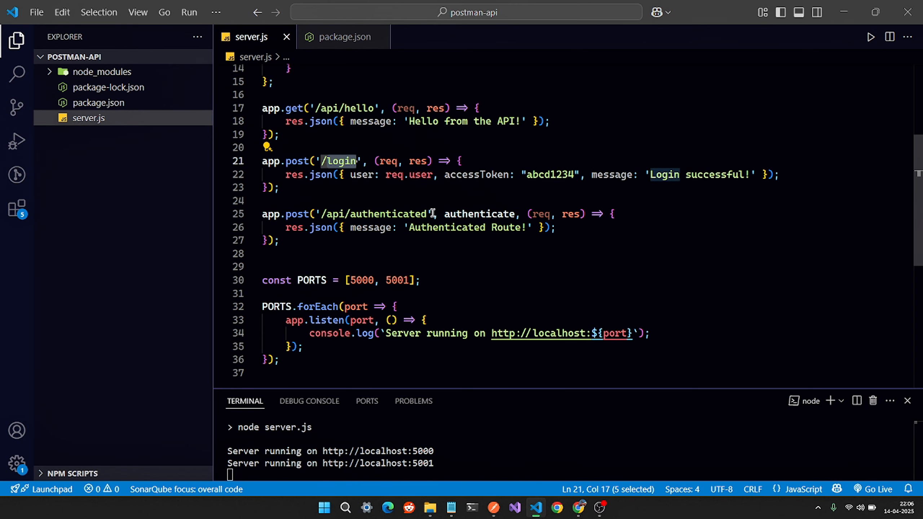
pyautogui.moveTo(428, 213); pyautogui.dragTo(321, 211)
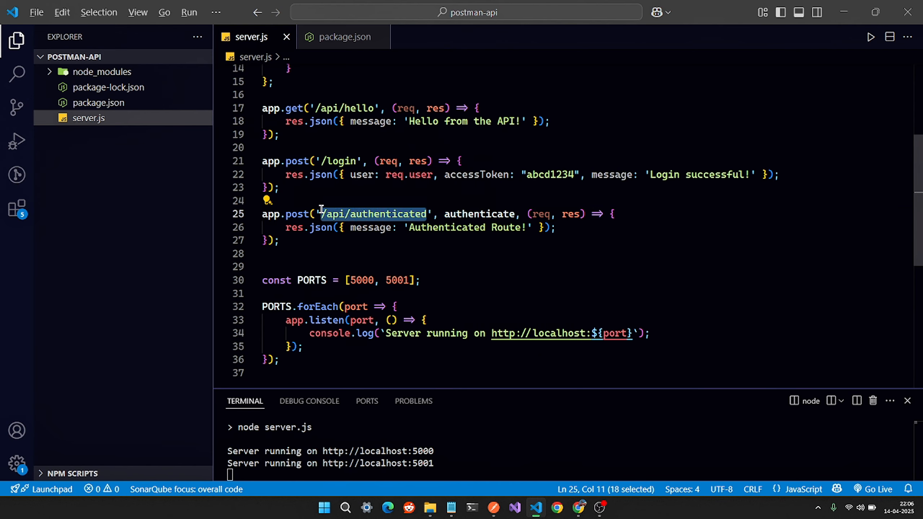
pyautogui.hotkey('alt', 'Tab')
pyautogui.click(451, 121)
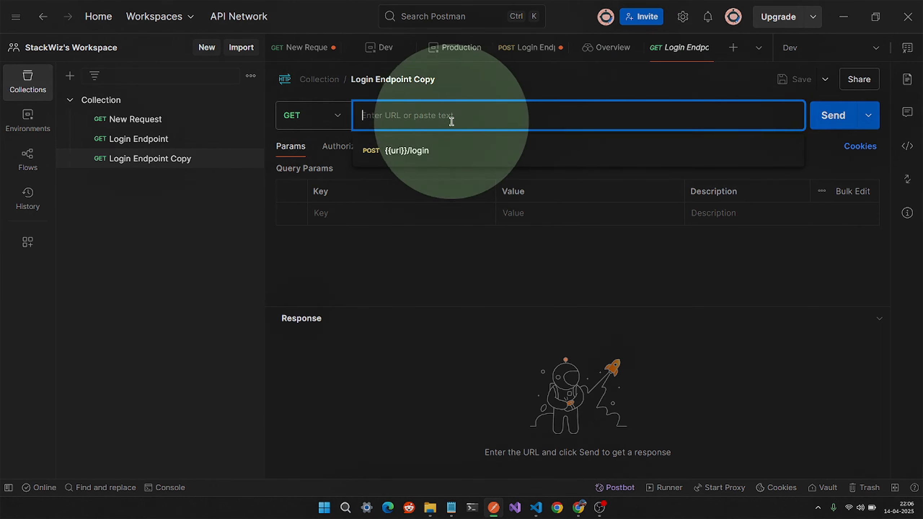
pyautogui.hotkey('ctrl', 'v')
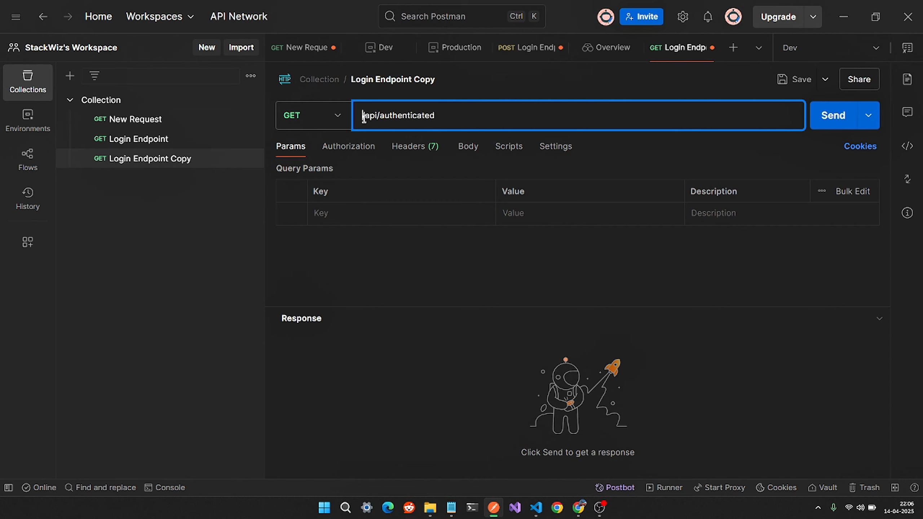
pyautogui.write('{')
pyautogui.write('{ur')
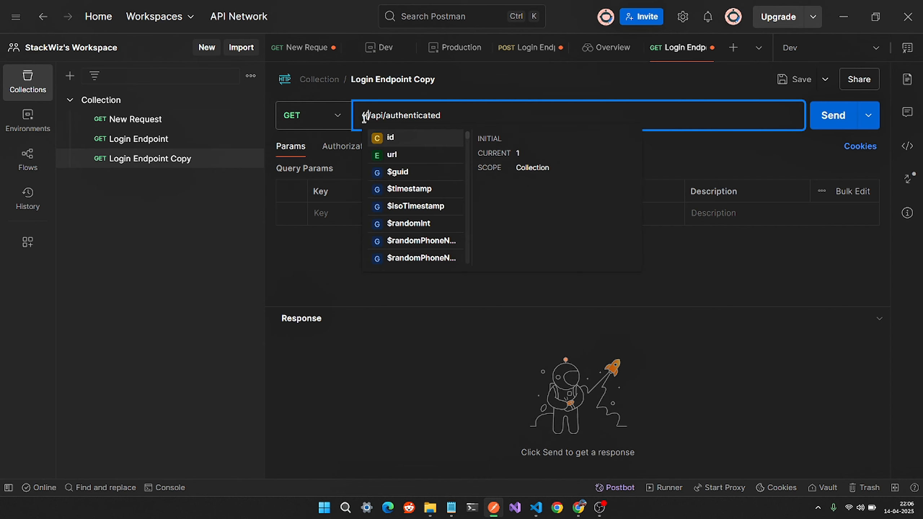
pyautogui.write('l')
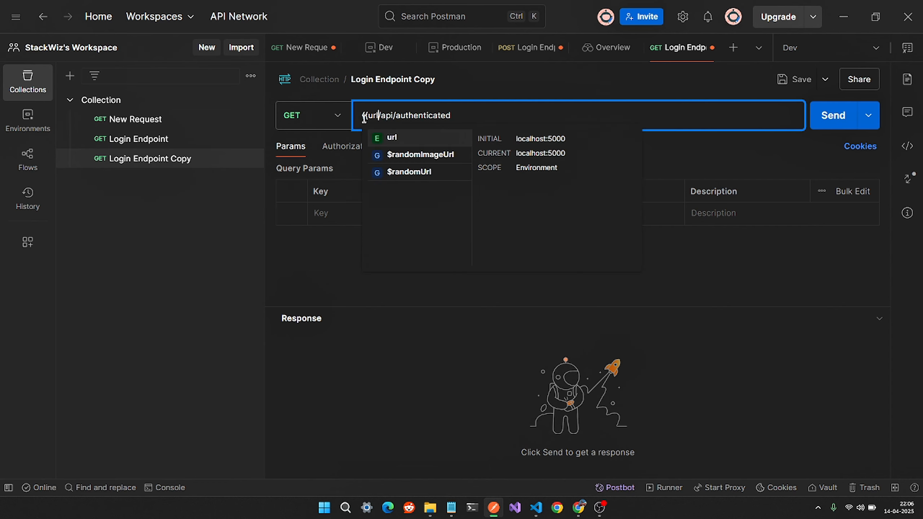
pyautogui.press('Return')
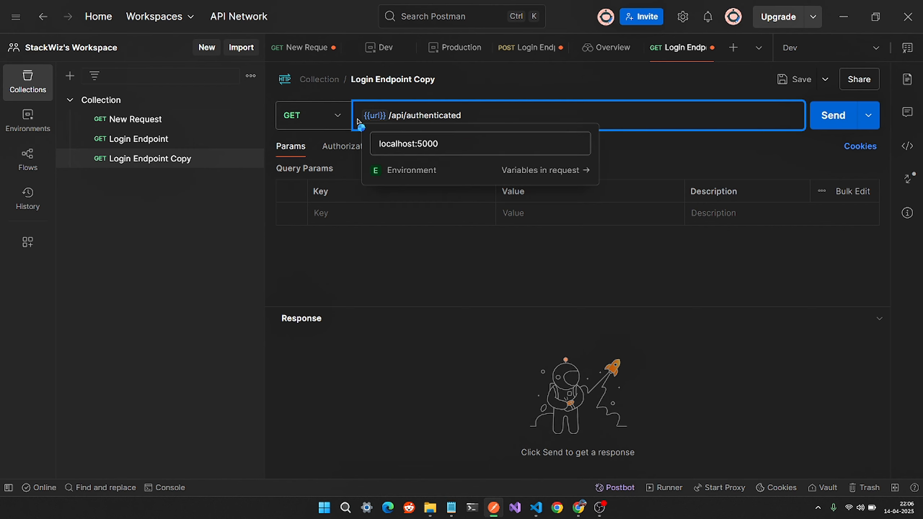
pyautogui.click(337, 116)
pyautogui.click(337, 174)
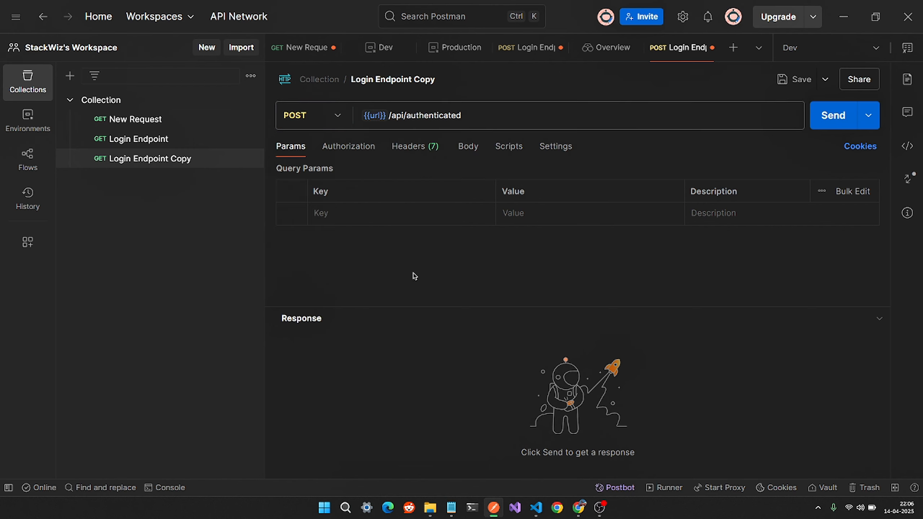
# - Set the request's authorization to Bearer Token, replace the token field's content with the login access token, and save
pyautogui.click(363, 147)
pyautogui.click(367, 202)
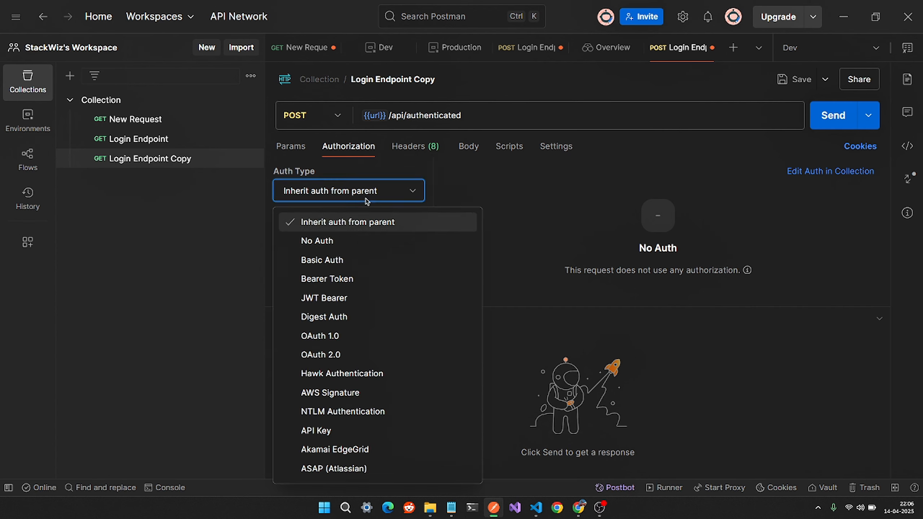
pyautogui.click(359, 278)
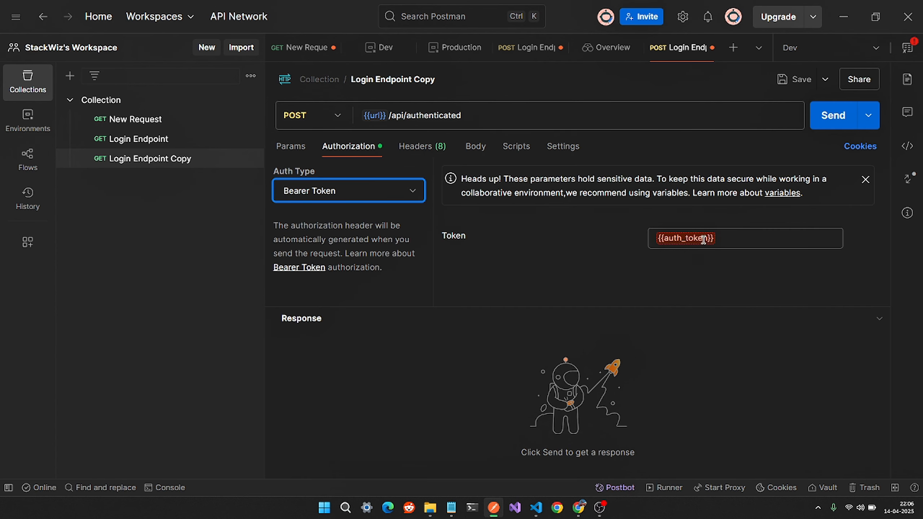
pyautogui.click(740, 240)
pyautogui.hotkey('ctrl', 'a')
pyautogui.press('BackSpace')
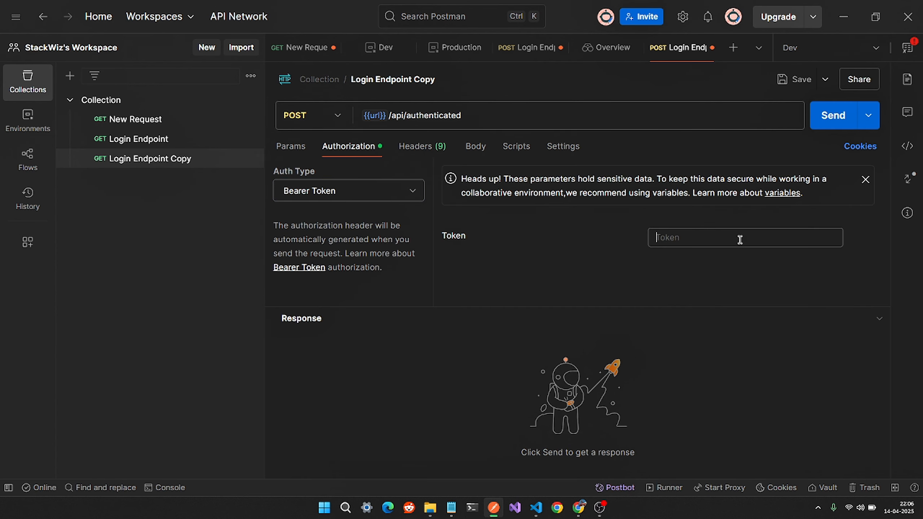
pyautogui.write('abcd1234')
pyautogui.hotkey('ctrl', 's')
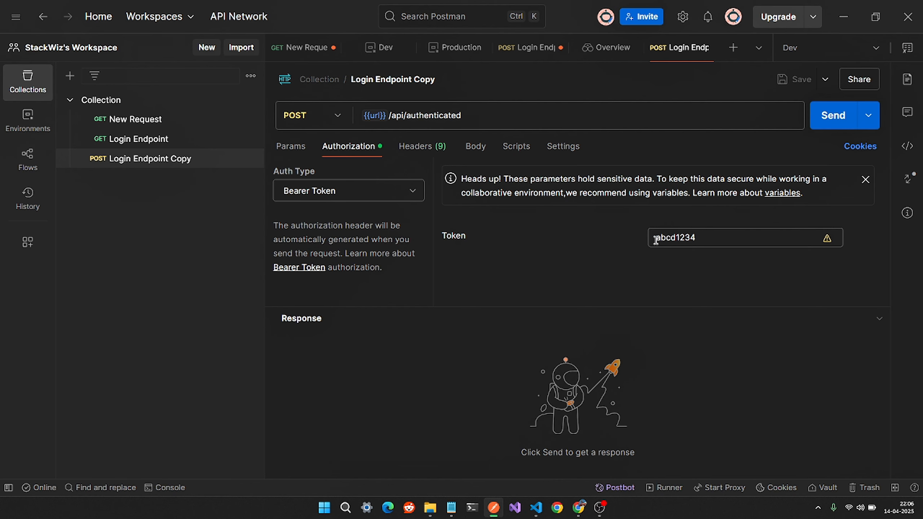
# - Send the authenticated request and examine the message in the response body
pyautogui.click(832, 116)
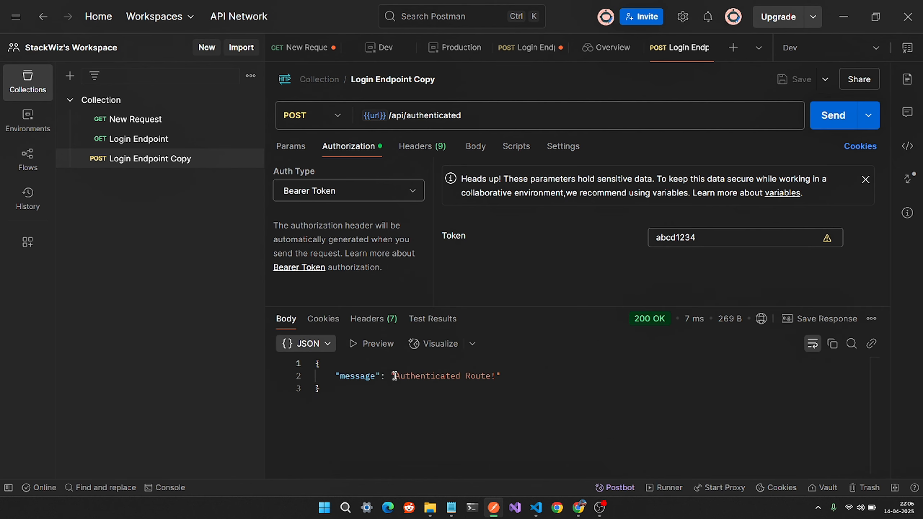
pyautogui.moveTo(394, 376); pyautogui.dragTo(509, 379)
pyautogui.click(456, 384)
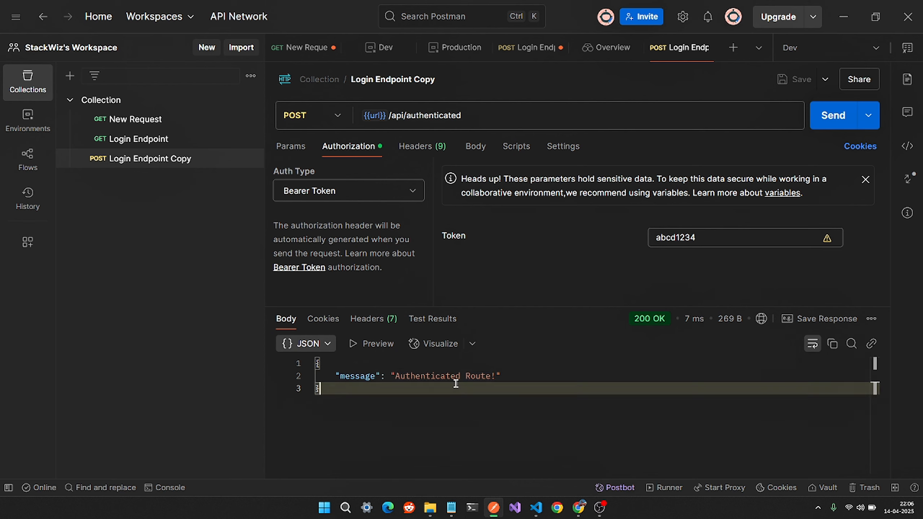
# - Switch to VS Code and examine the authenticate middleware's invalid-token handling in server.js, then return to Postman
pyautogui.click(536, 508)
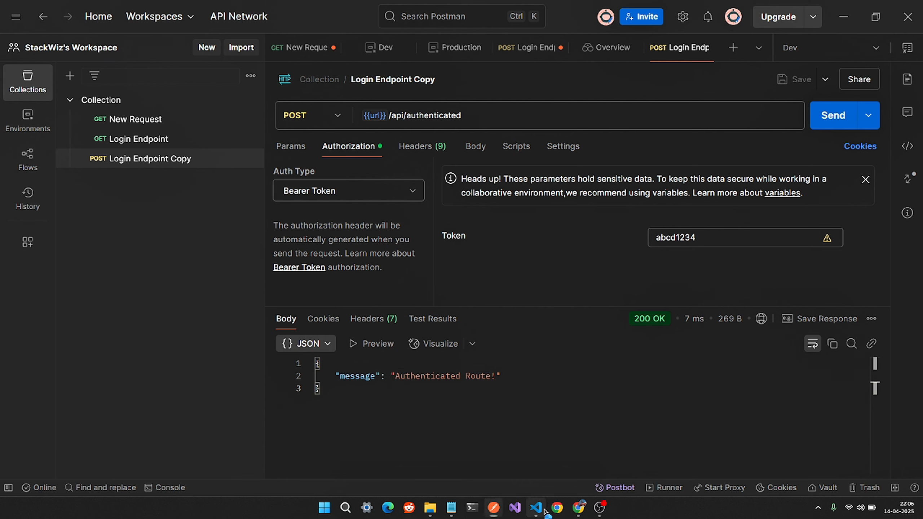
pyautogui.click(600, 265)
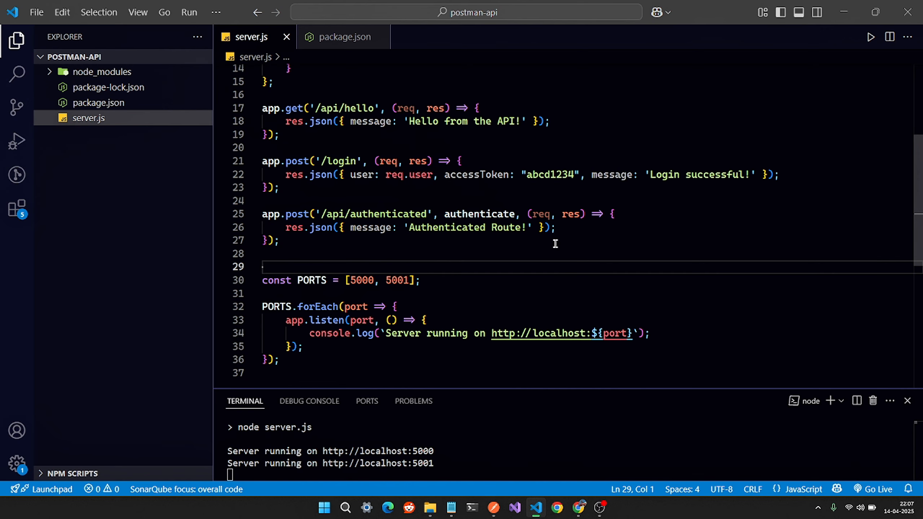
pyautogui.scroll(1, 567, 233)
pyautogui.scroll(2, 559, 197)
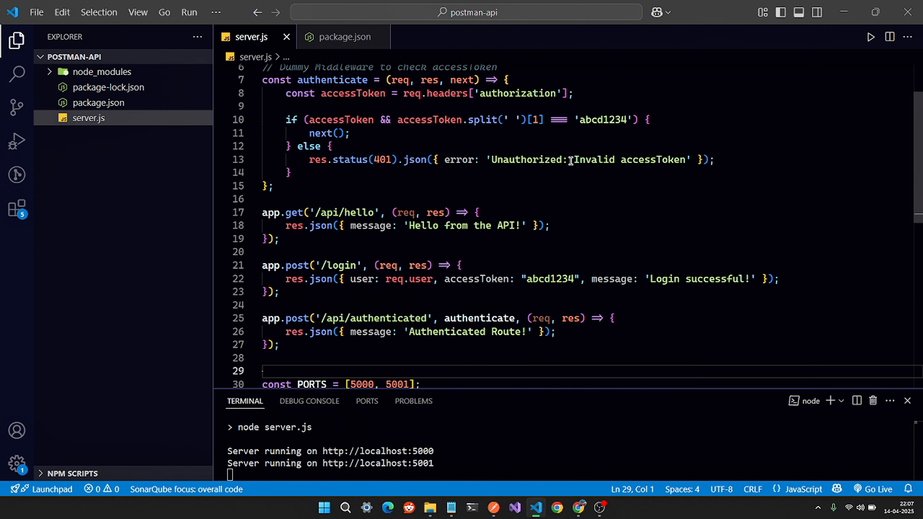
pyautogui.click(724, 160)
pyautogui.click(852, 3)
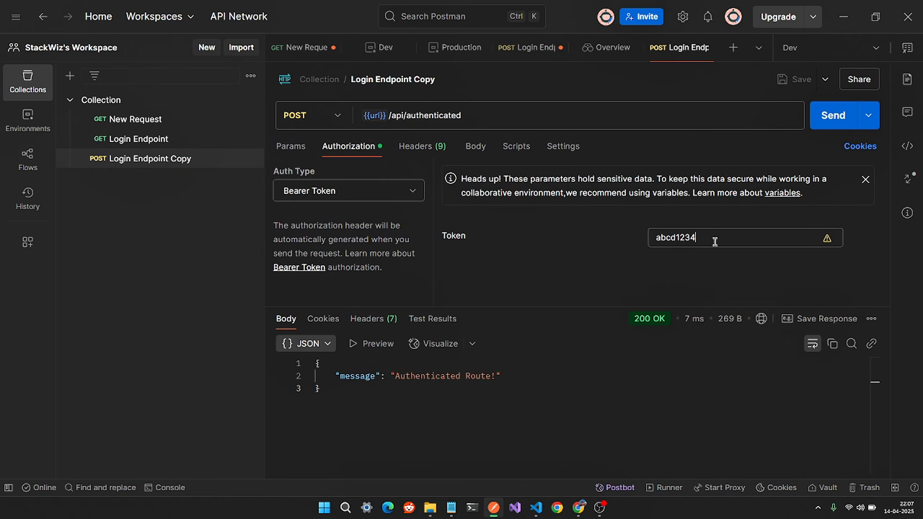
# - Send the request with the last character removed from the bearer token, and restore the full token in its field
pyautogui.press('BackSpace')
pyautogui.click(833, 115)
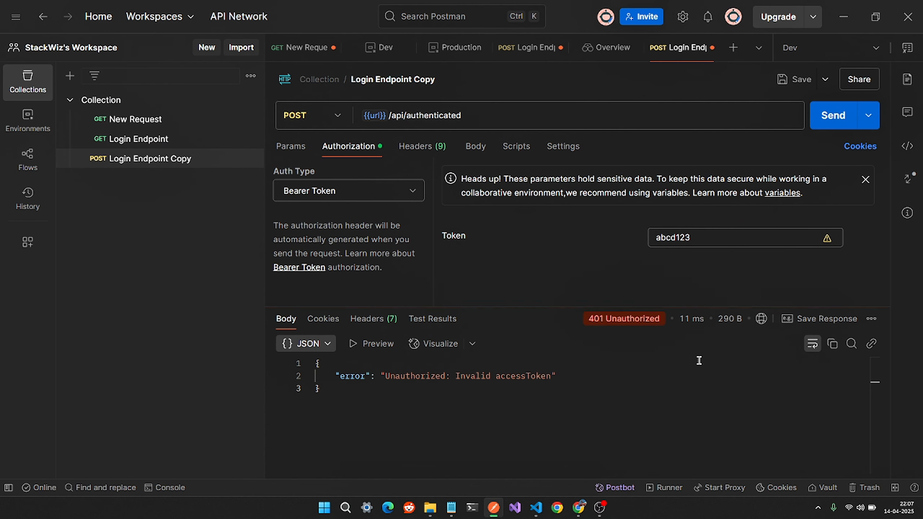
pyautogui.click(707, 232)
pyautogui.write('4')
# - Set the Login Endpoint Copy authorization to Inherit auth from parent, and view the Login Endpoint request's post-response script
pyautogui.click(418, 191)
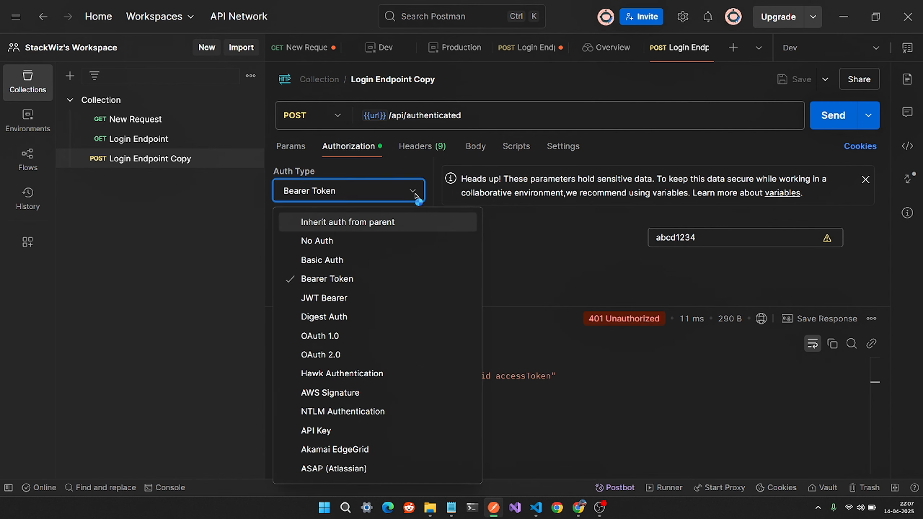
pyautogui.click(371, 223)
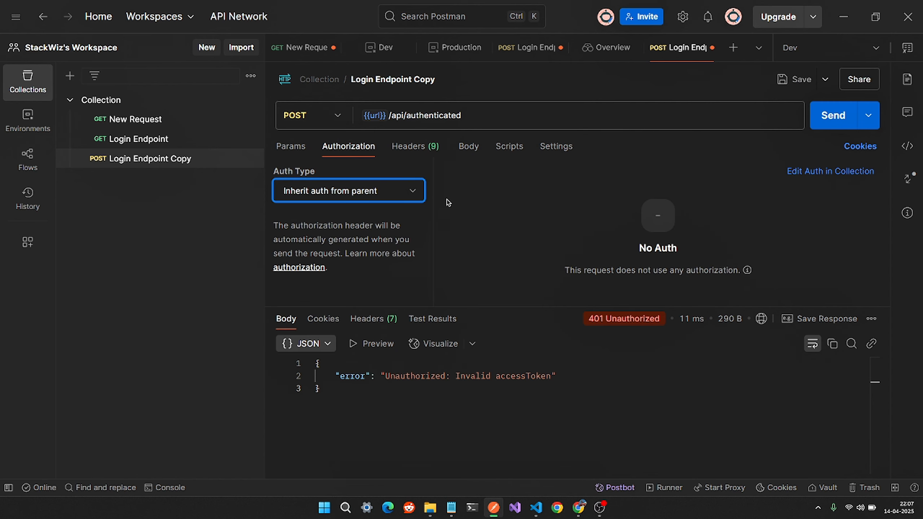
pyautogui.click(179, 140)
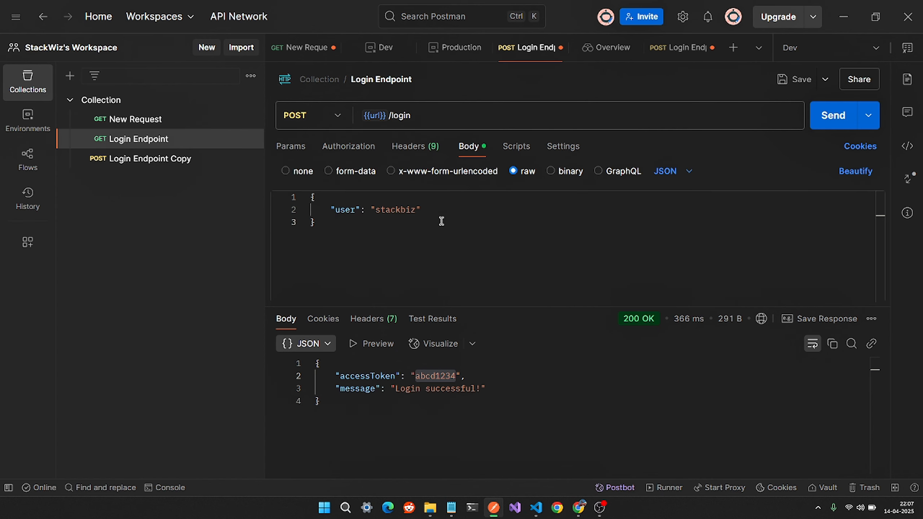
pyautogui.click(505, 148)
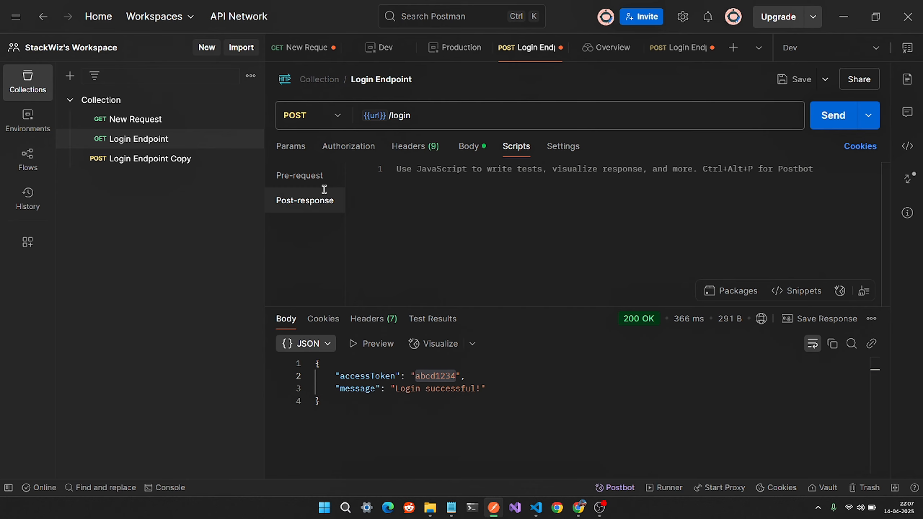
# - Add a variable named auth_token with empty values to the collection's variables
pyautogui.click(181, 102)
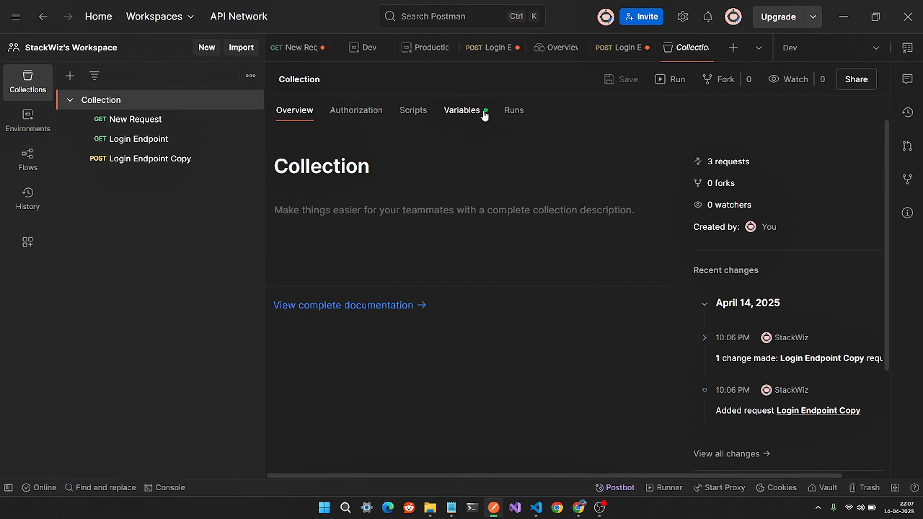
pyautogui.click(484, 116)
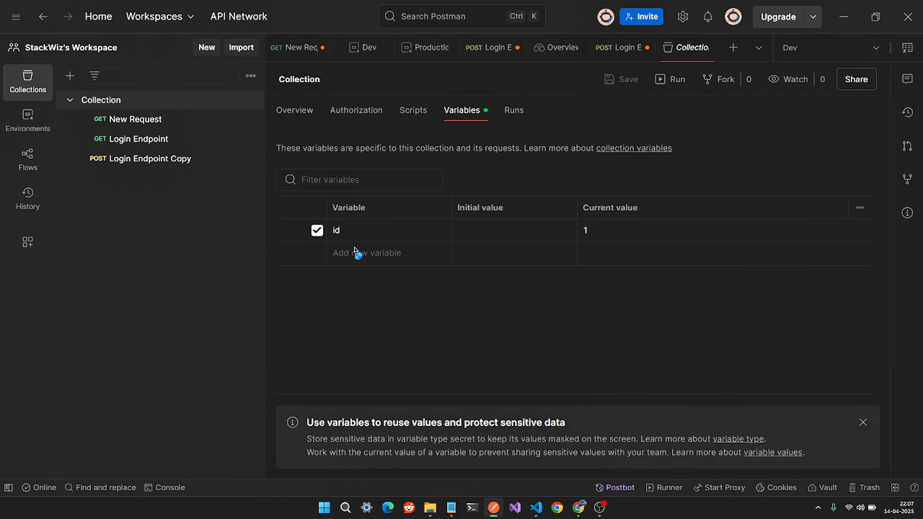
pyautogui.click(355, 252)
pyautogui.write('auth_token')
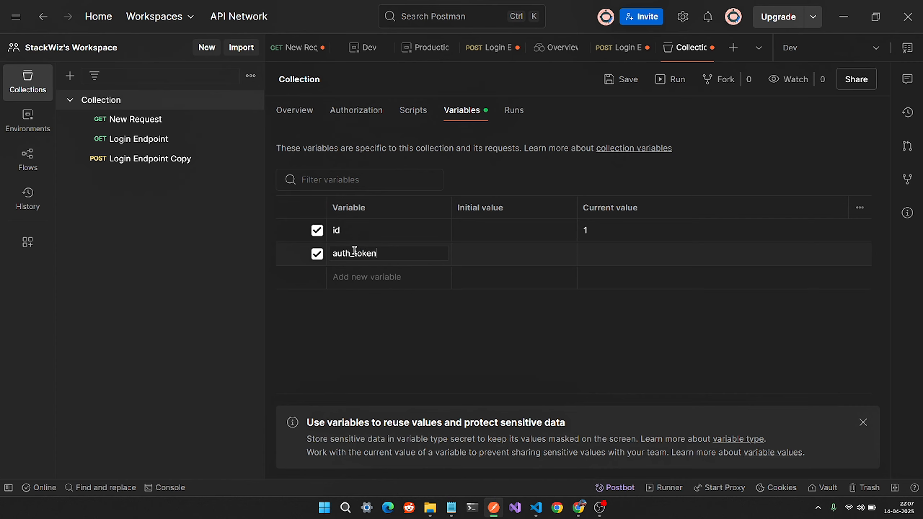
pyautogui.click(505, 326)
# - Open the collection's post-response script for editing, checking the collection variables along the way
pyautogui.click(412, 117)
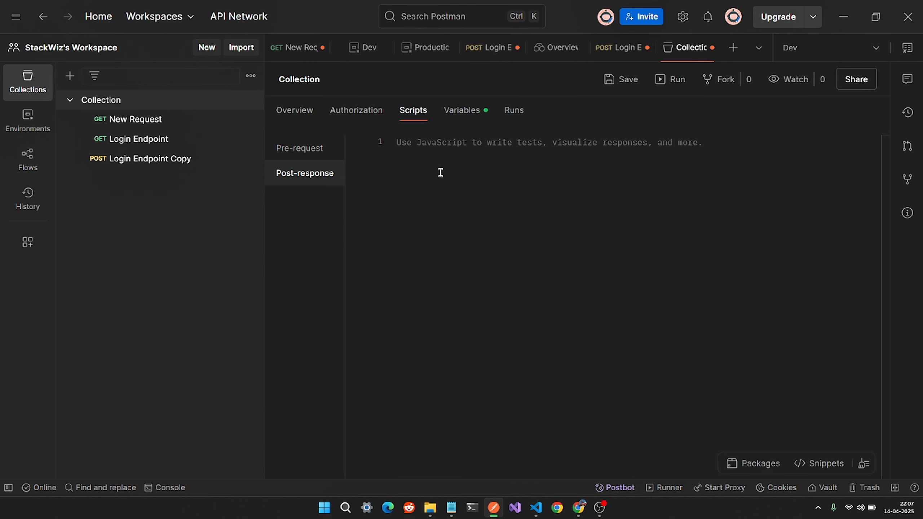
pyautogui.click(445, 144)
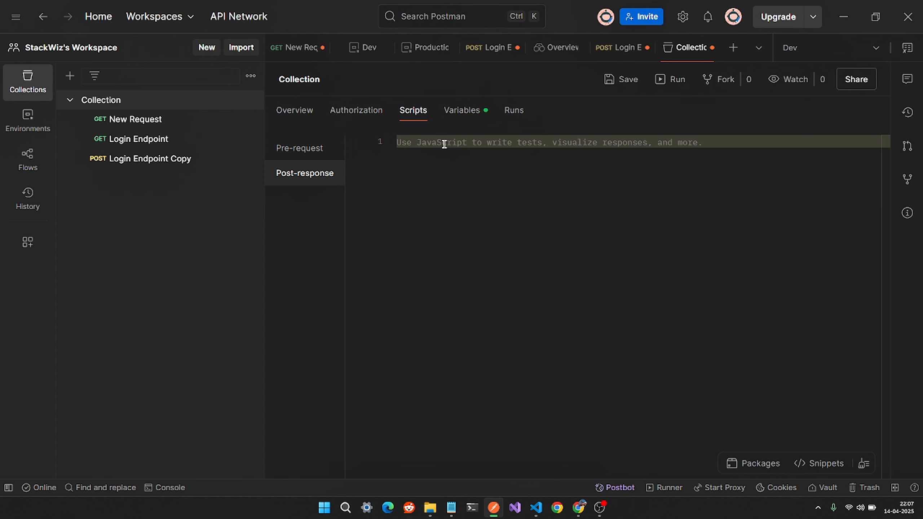
pyautogui.click(470, 111)
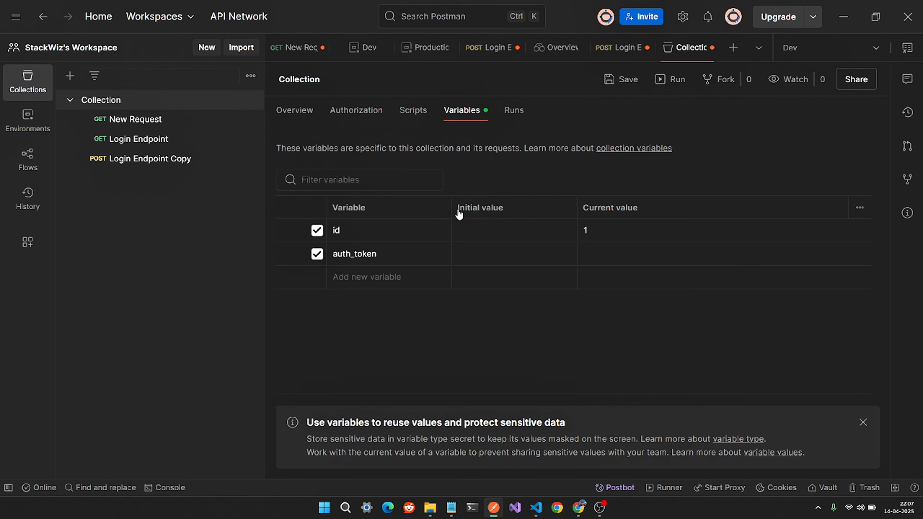
pyautogui.click(413, 122)
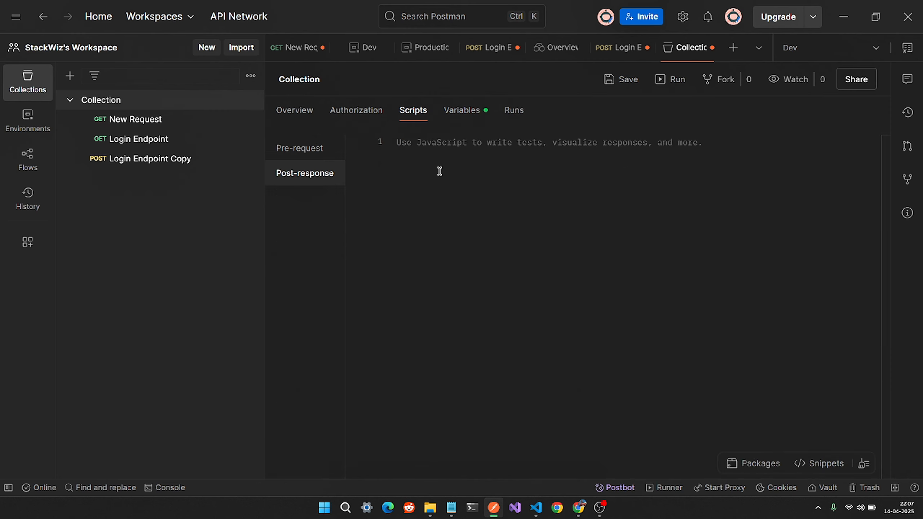
pyautogui.click(423, 150)
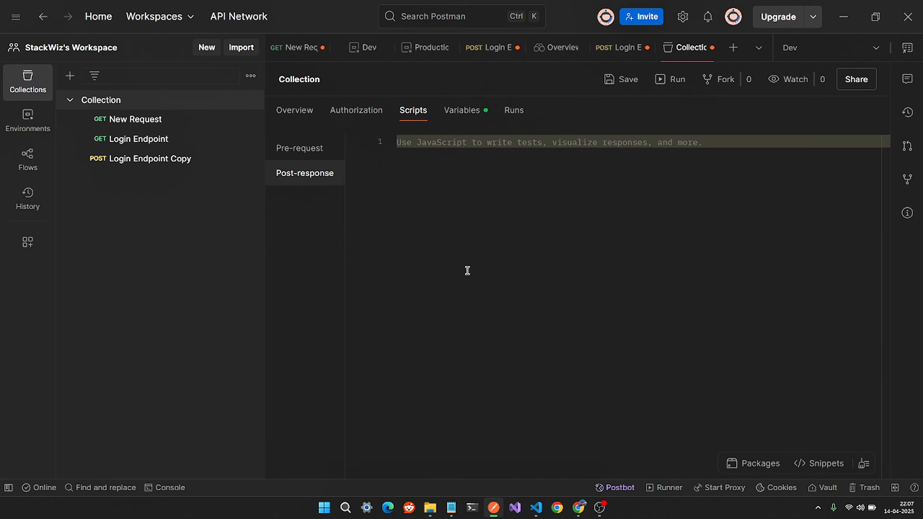
pyautogui.click(580, 511)
pyautogui.click(315, 5)
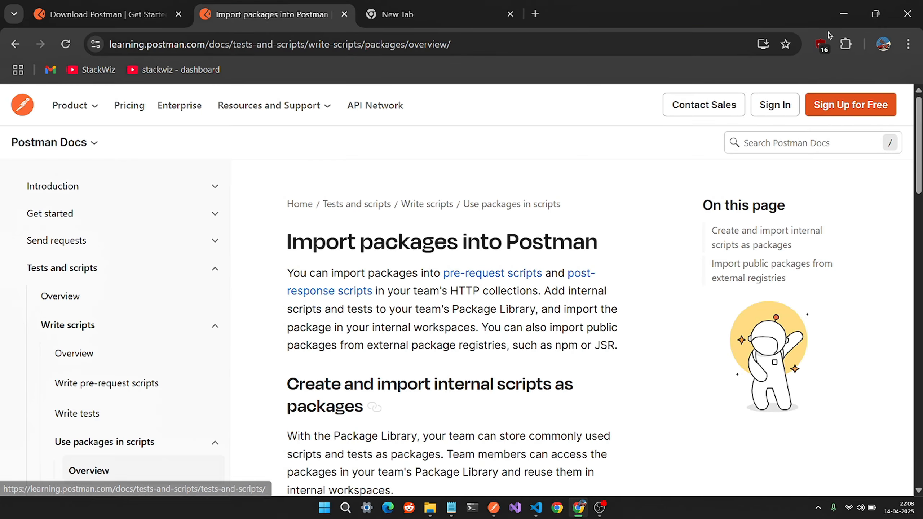
pyautogui.click(843, 15)
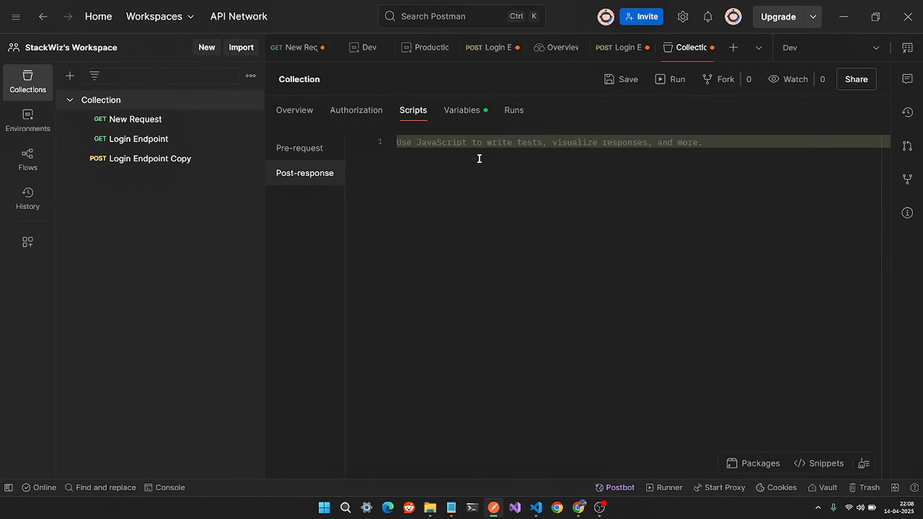
# - Write pm.globals.get("auth_token") in the collection's post-response script and save the collection
pyautogui.write('pm')
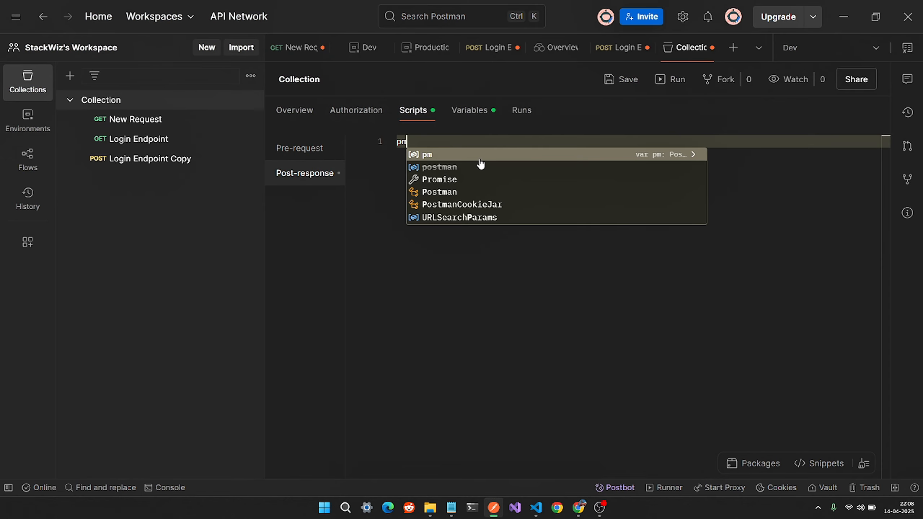
pyautogui.write('.globa')
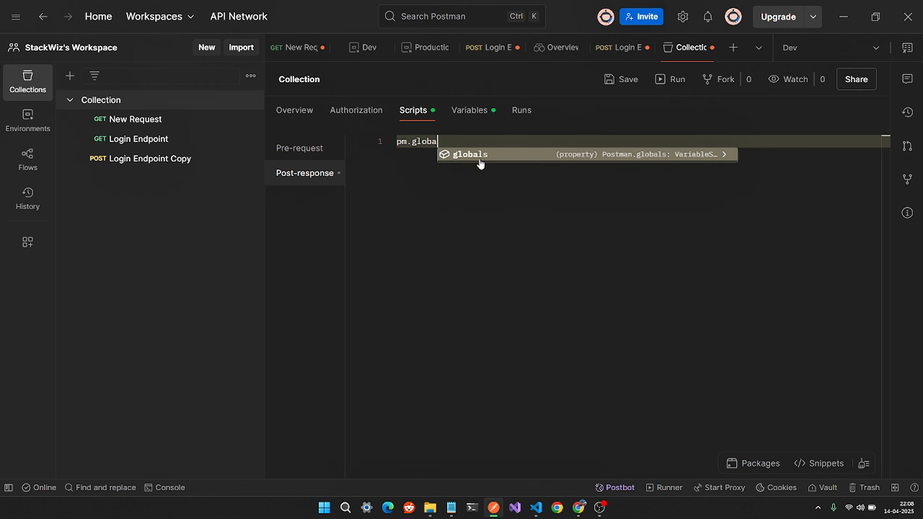
pyautogui.click(479, 159)
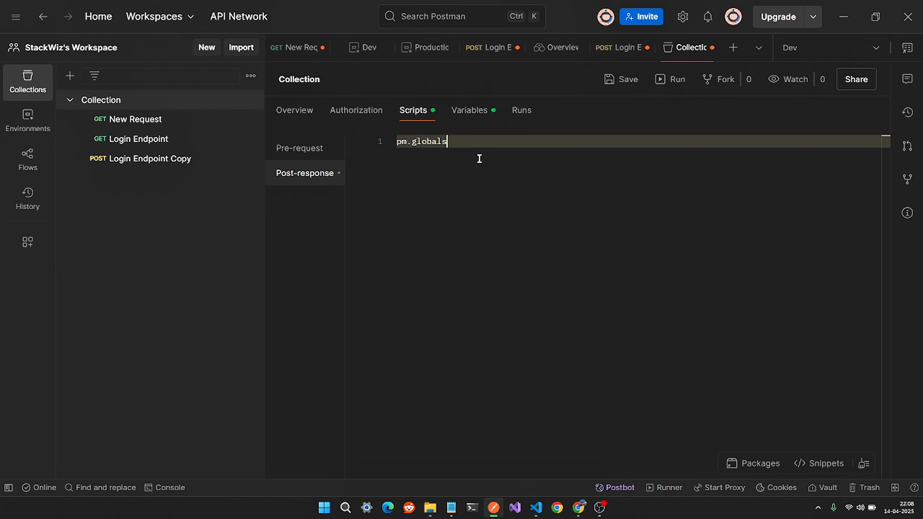
pyautogui.write('.get')
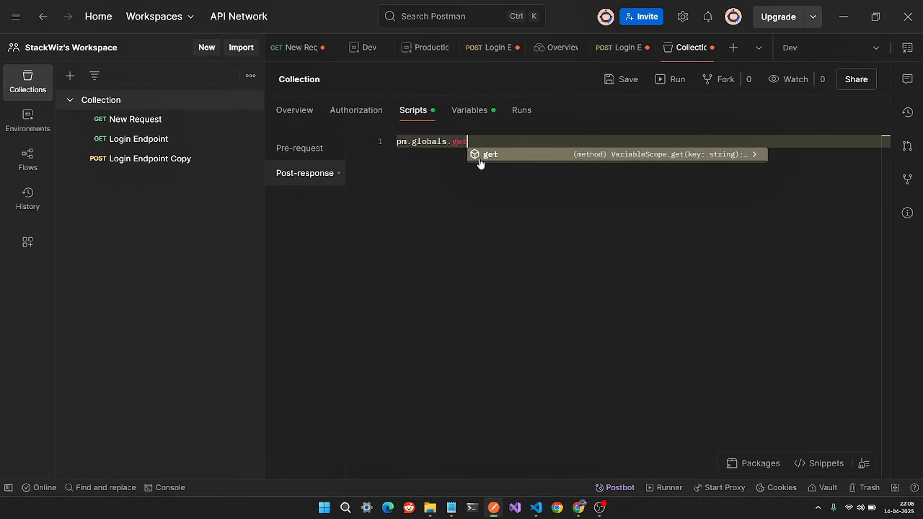
pyautogui.click(479, 160)
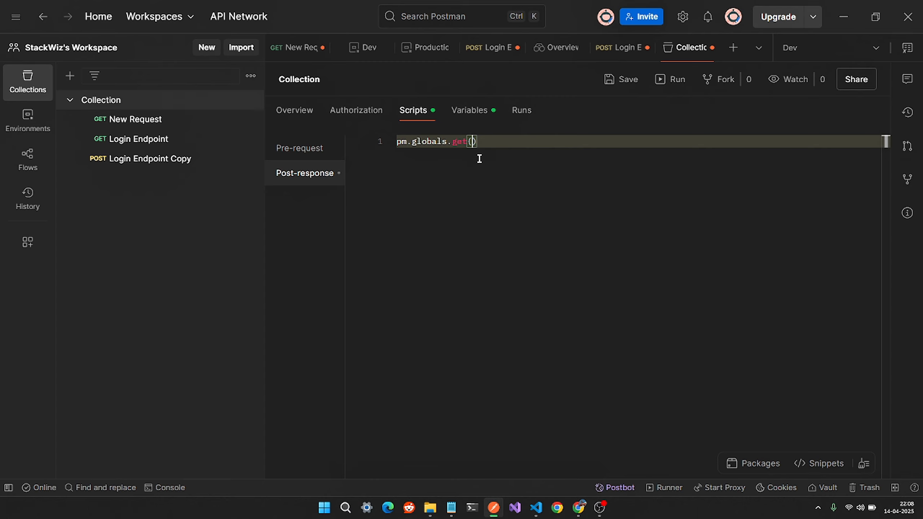
pyautogui.write('"auth_token')
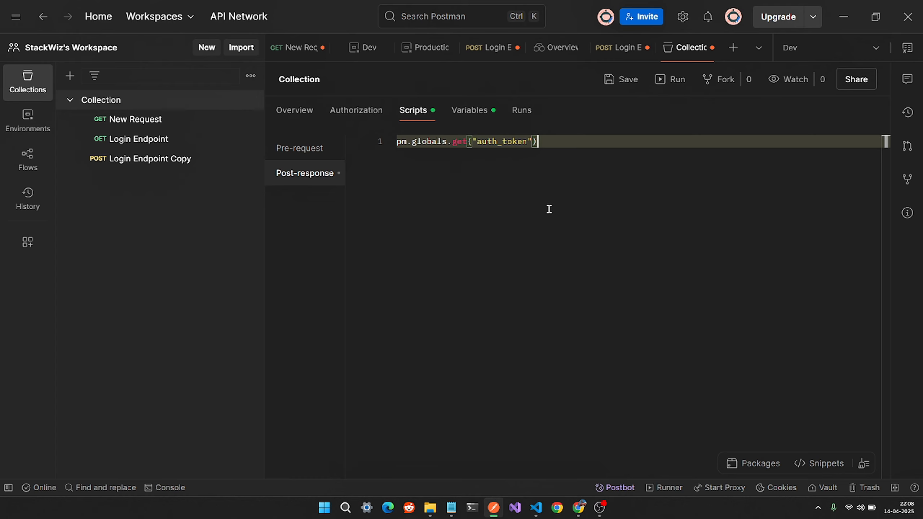
pyautogui.hotkey('ctrl', 's')
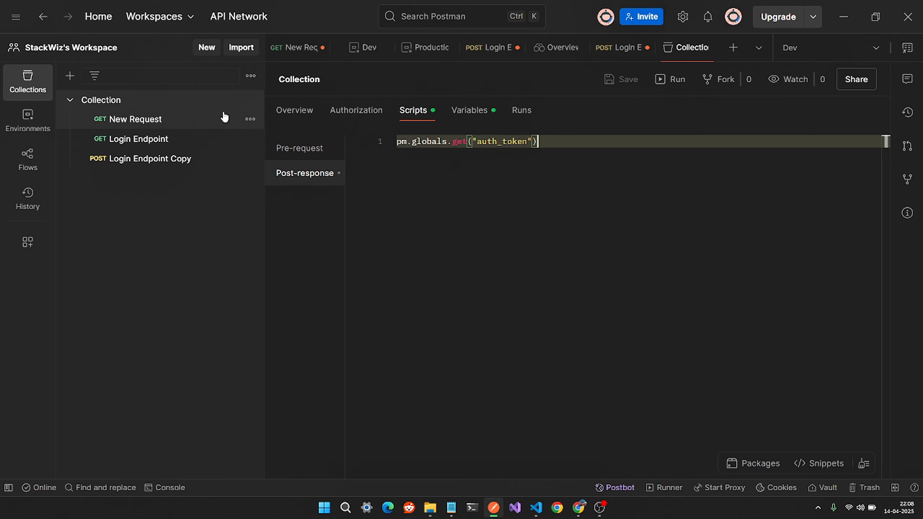
# - Compare the auth_token reference in the collection's post-response script with the auth_token entry in its variables
pyautogui.moveTo(476, 141); pyautogui.dragTo(527, 144)
pyautogui.click(605, 149)
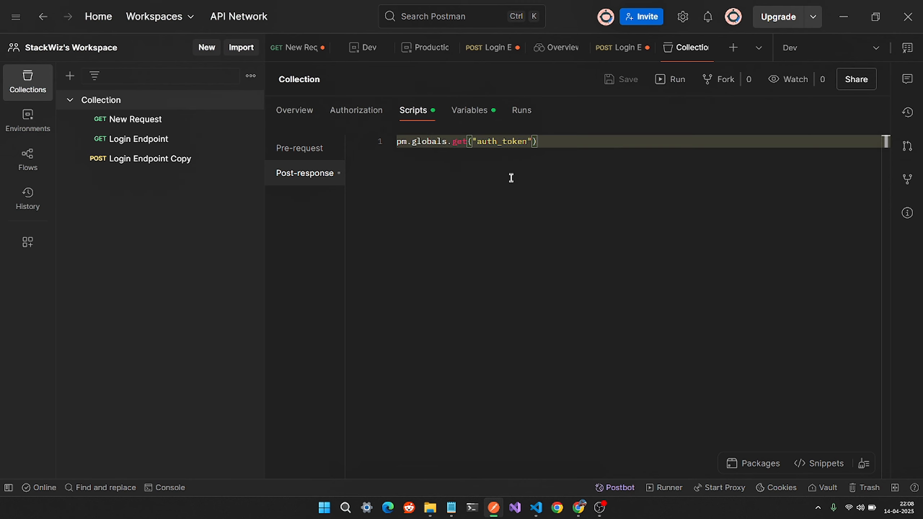
pyautogui.click(477, 113)
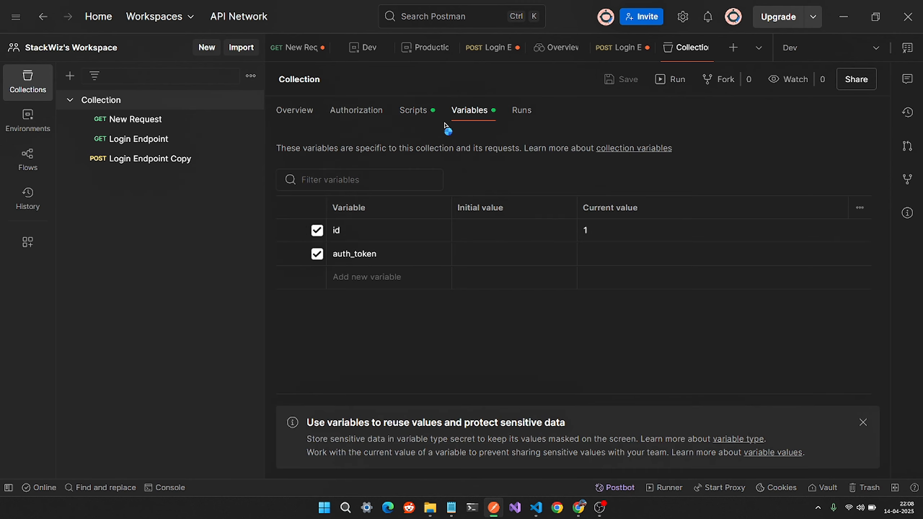
pyautogui.click(421, 113)
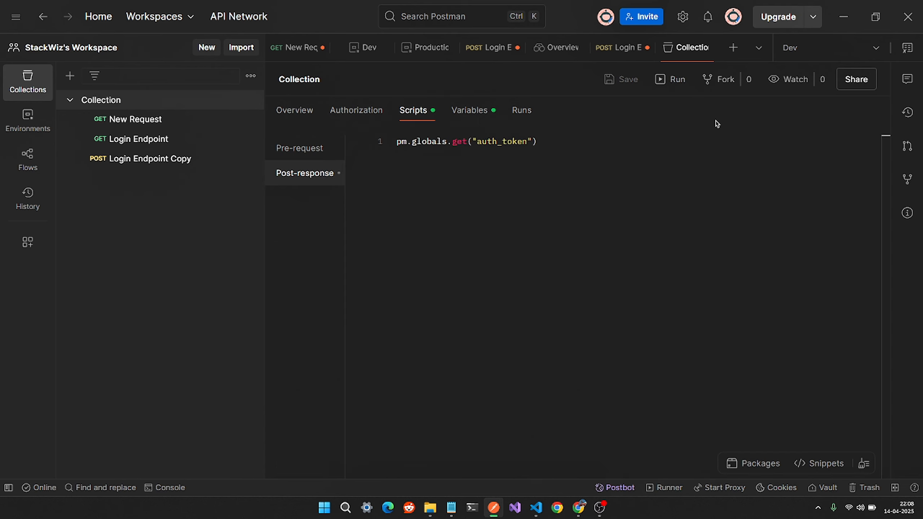
pyautogui.moveTo(546, 142); pyautogui.dragTo(391, 142)
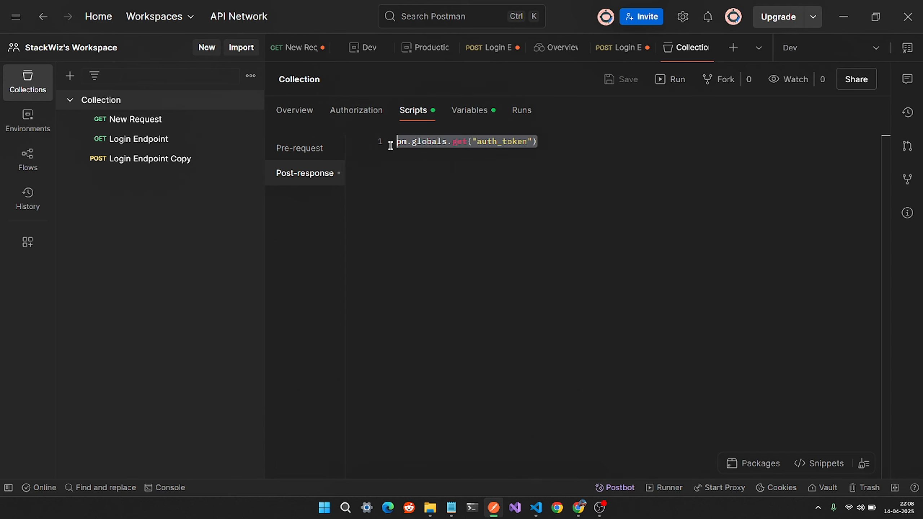
pyautogui.click(570, 156)
pyautogui.moveTo(557, 144); pyautogui.dragTo(412, 134)
pyautogui.click(460, 113)
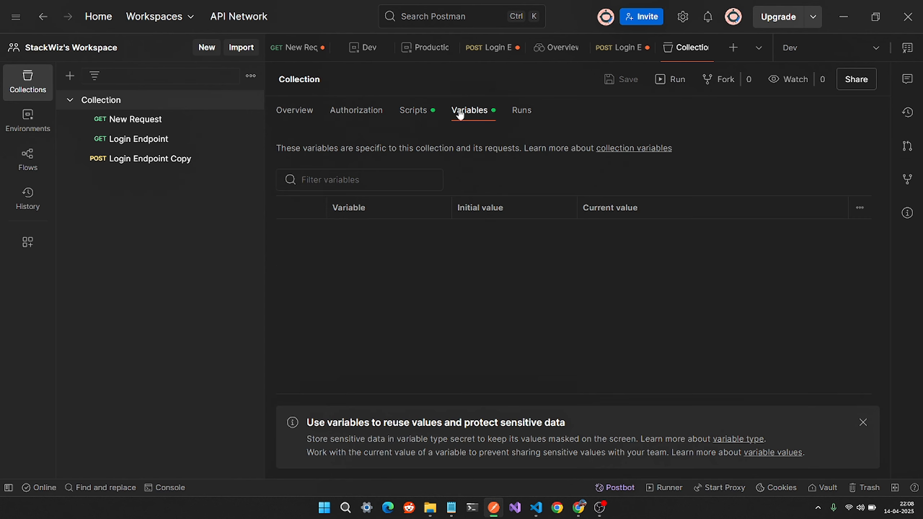
pyautogui.click(514, 254)
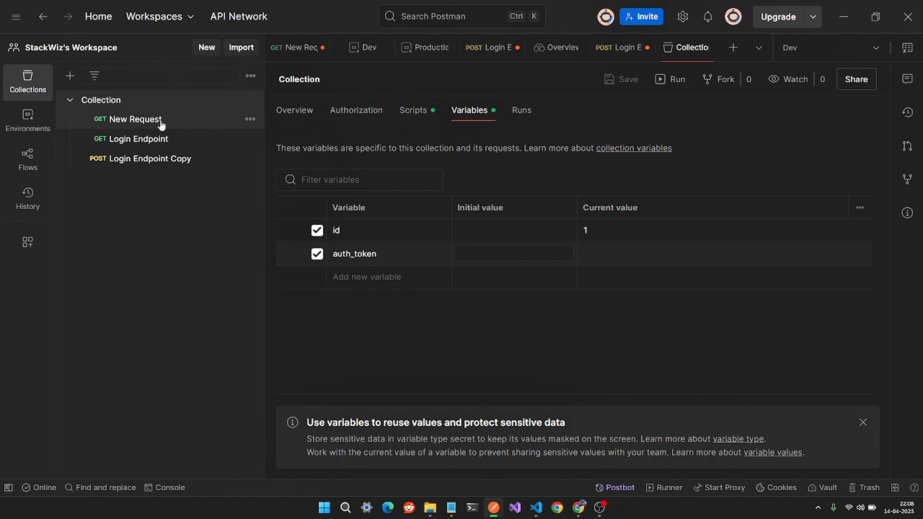
# - Examine the Login Endpoint request's body and the accessToken field in its JSON response
pyautogui.click(175, 138)
pyautogui.click(477, 185)
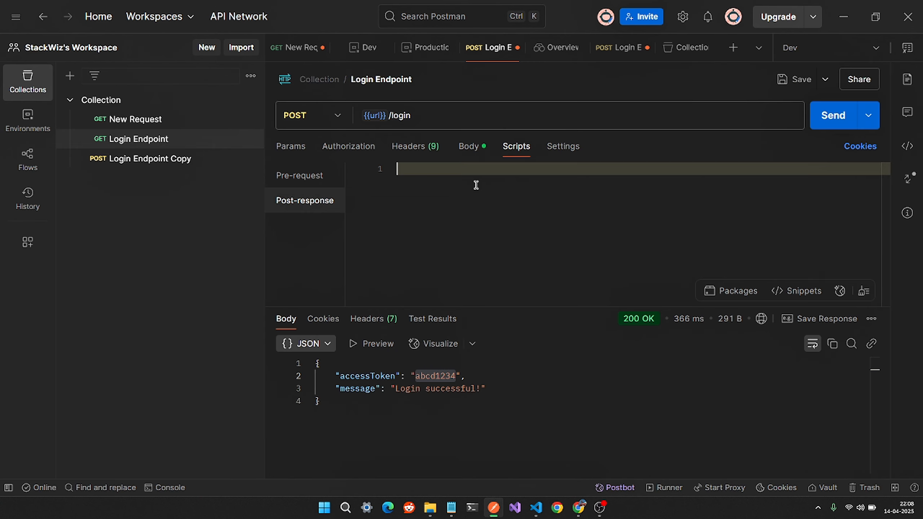
pyautogui.click(469, 146)
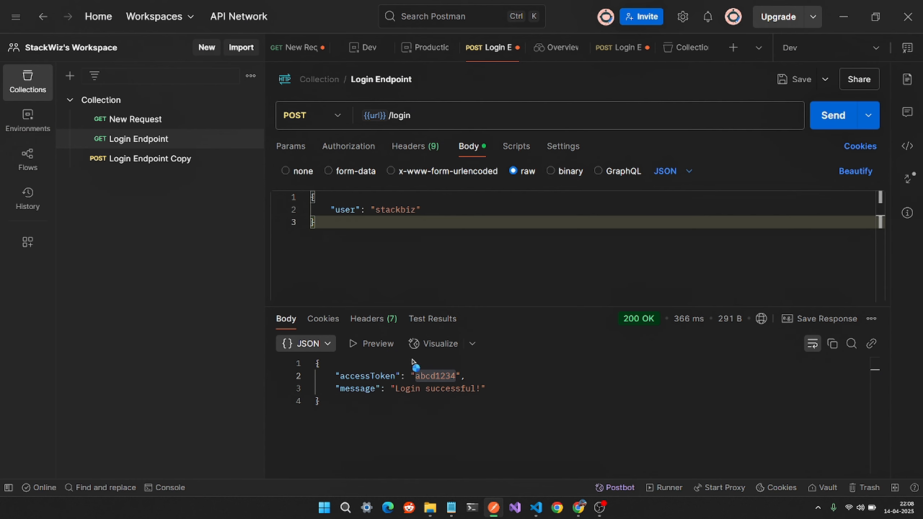
pyautogui.click(405, 388)
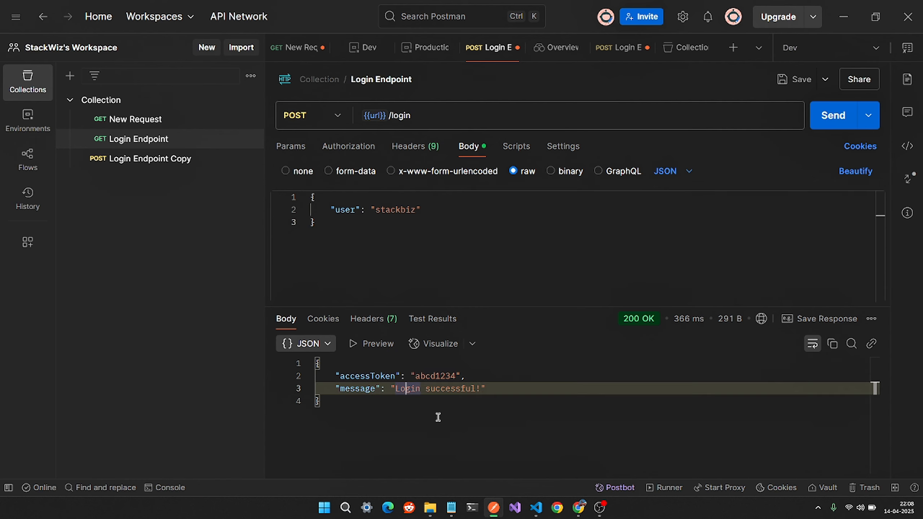
pyautogui.moveTo(437, 418); pyautogui.dragTo(311, 361)
pyautogui.click(573, 394)
pyautogui.doubleClick(374, 376)
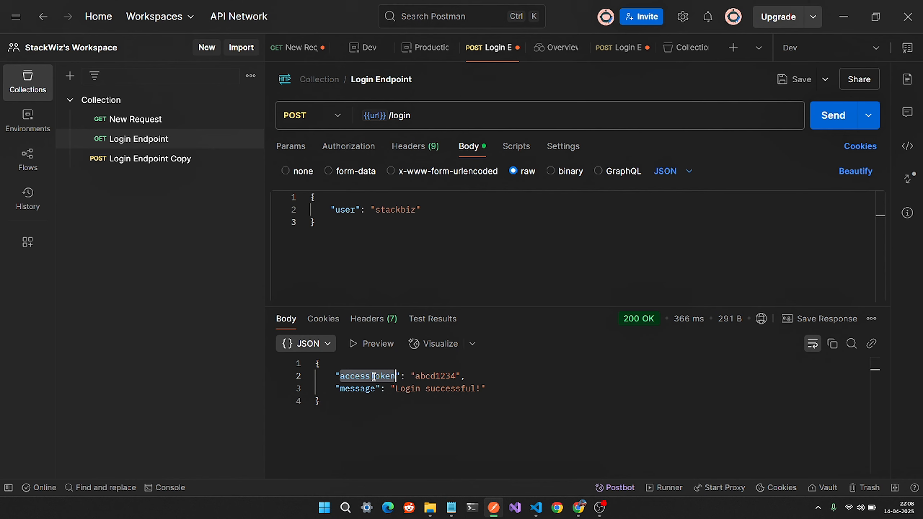
# - Check the Login Endpoint's post-response script area and the auth_token name in the collection's variables
pyautogui.click(507, 156)
pyautogui.click(471, 203)
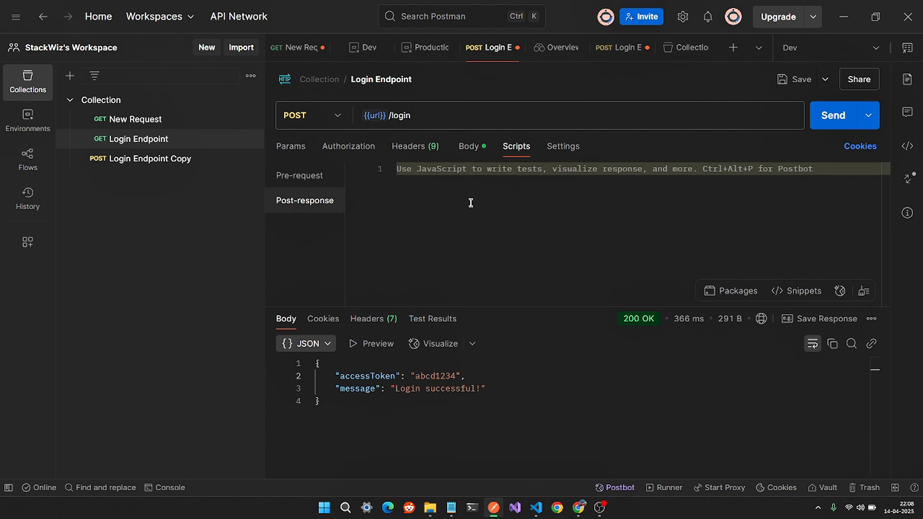
pyautogui.click(148, 101)
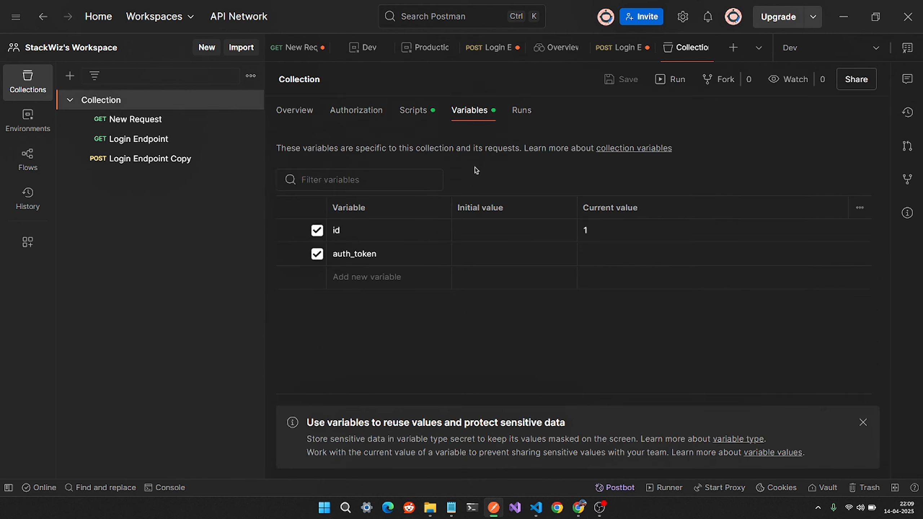
pyautogui.doubleClick(368, 256)
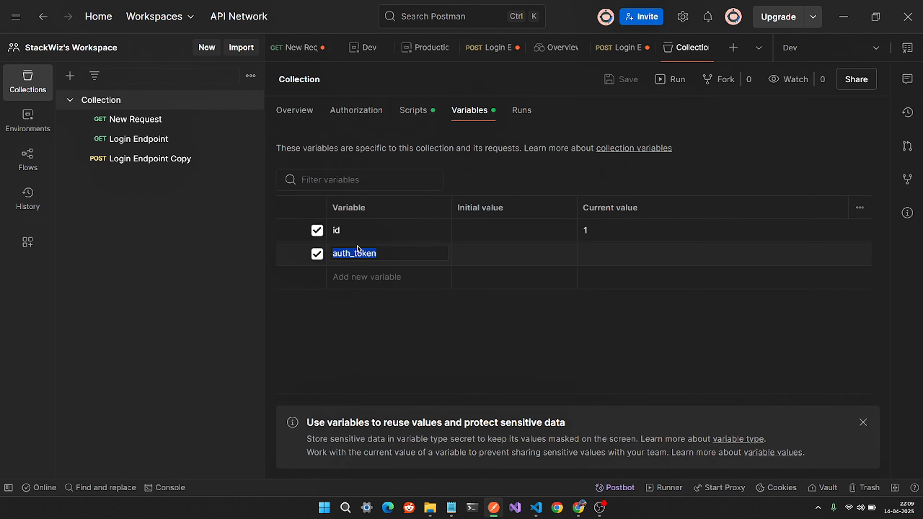
pyautogui.click(181, 142)
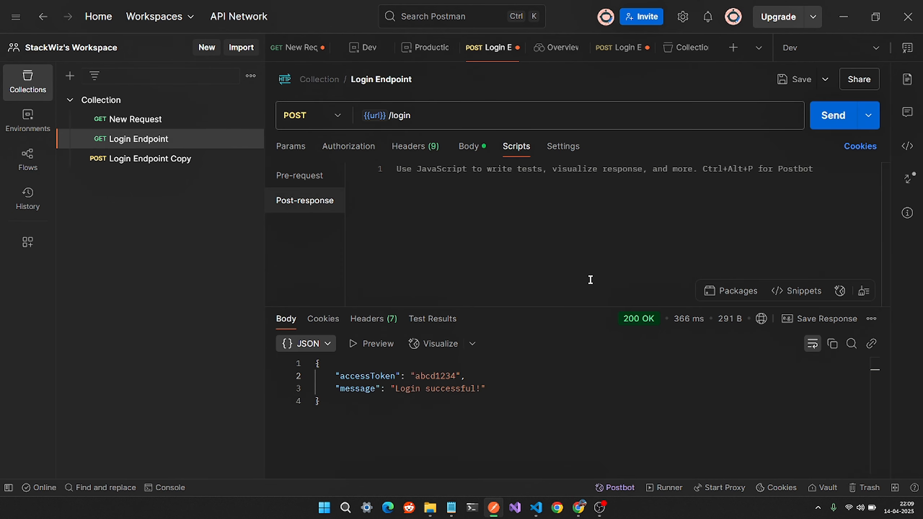
# - Write var response = pm.response.json(); in the Login Endpoint's post-response script, and check the API's server.js code in VS Code
pyautogui.click(426, 183)
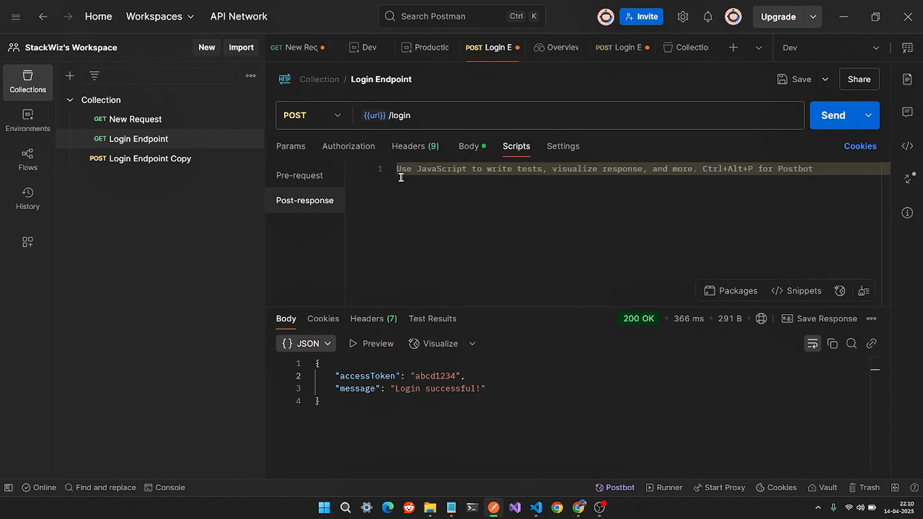
pyautogui.write('var ')
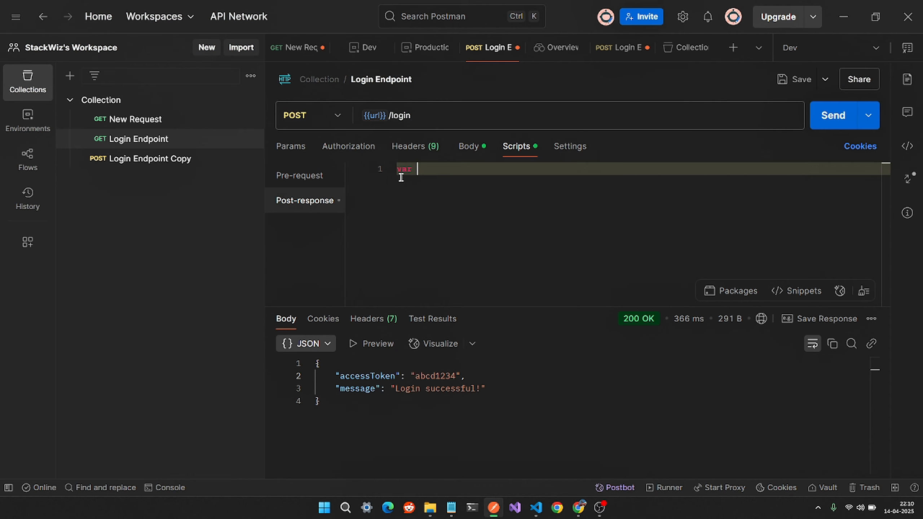
pyautogui.write('response = pm')
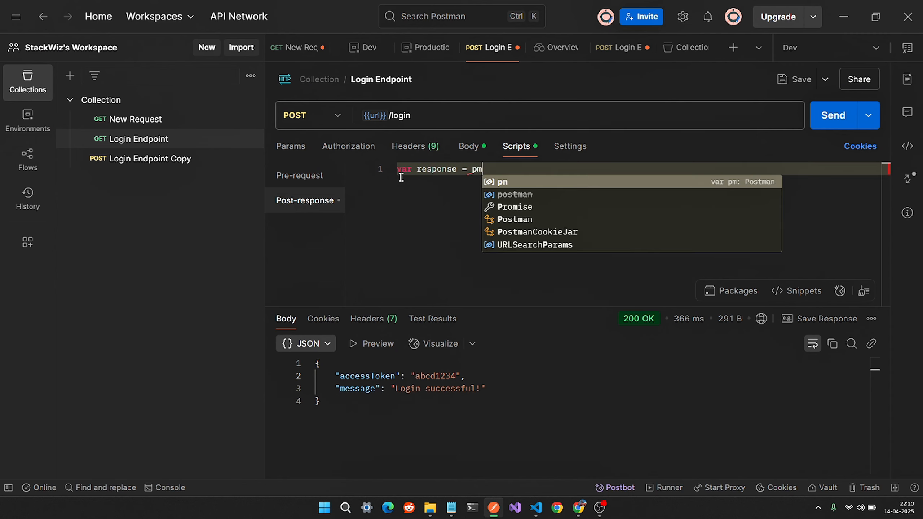
pyautogui.write('.response')
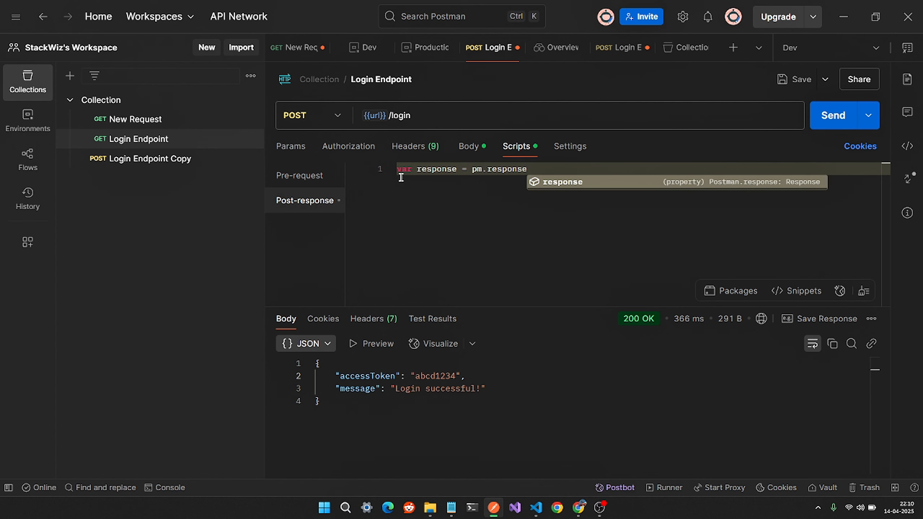
pyautogui.write('.jso')
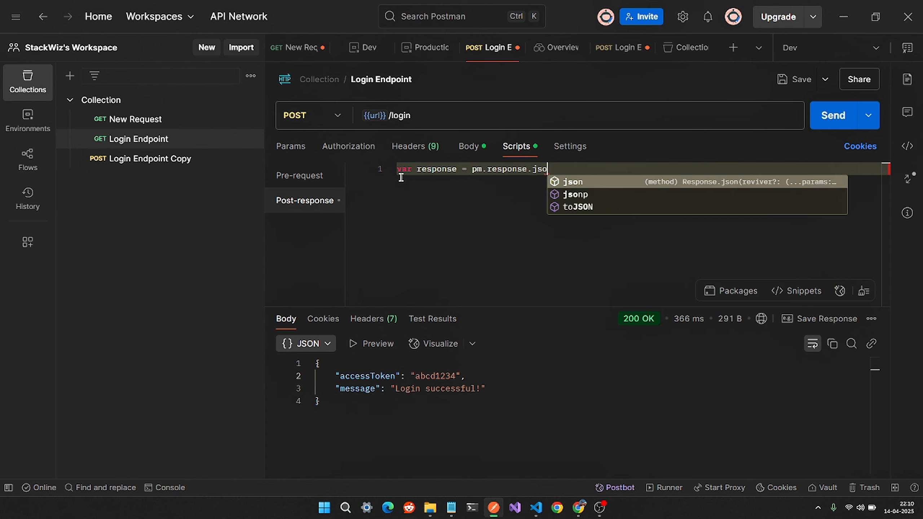
pyautogui.write('n();')
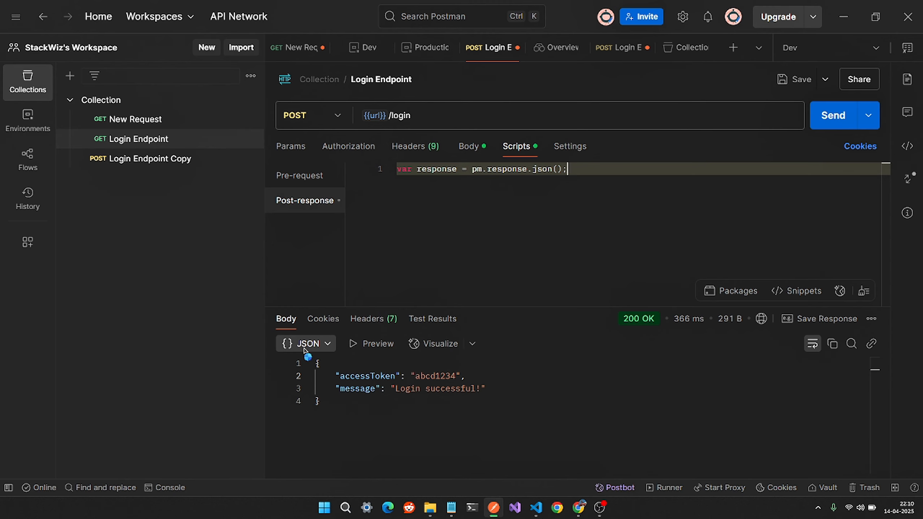
pyautogui.click(536, 508)
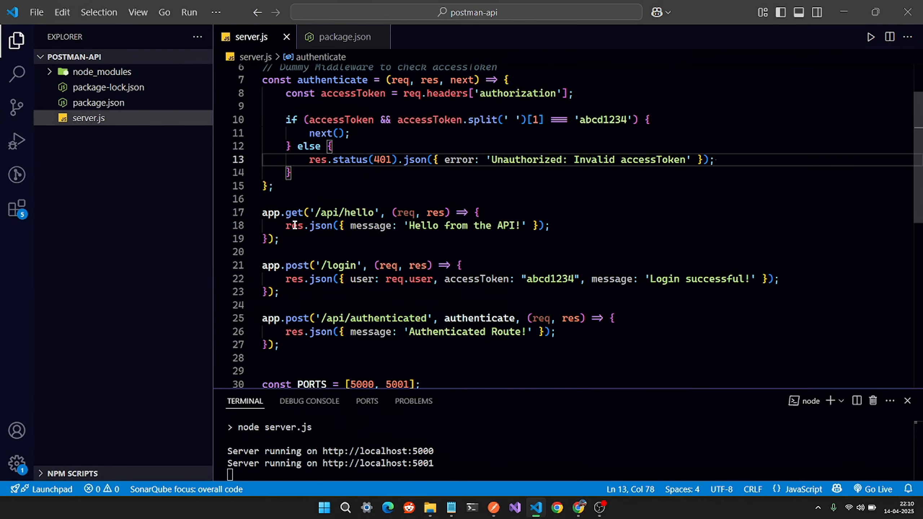
pyautogui.click(857, 17)
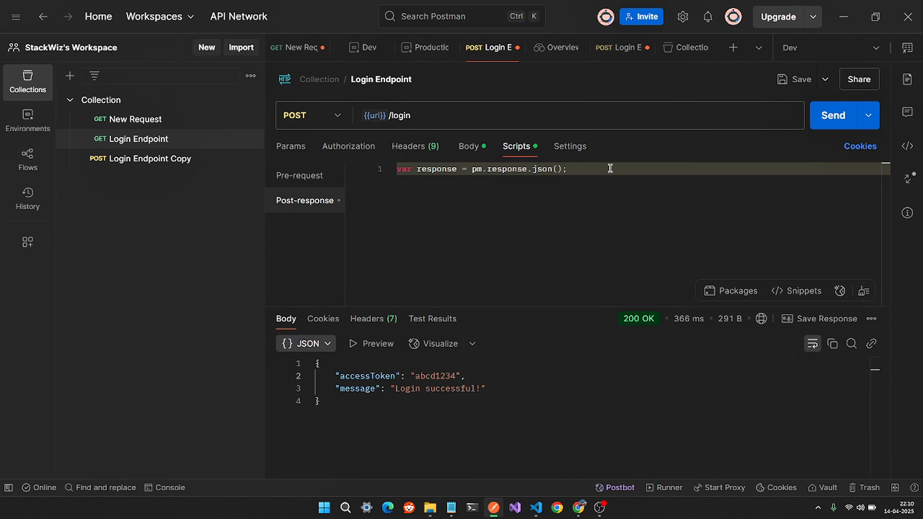
# - Add the line var accessToken = response.accessToken ? response.accessToken : ""; to the Login Endpoint's post-response script
pyautogui.press('Return')
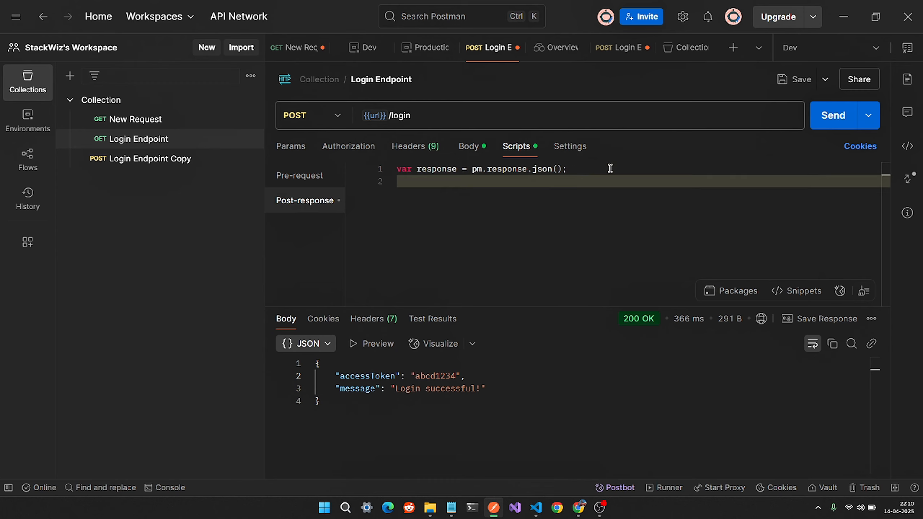
pyautogui.write('var a')
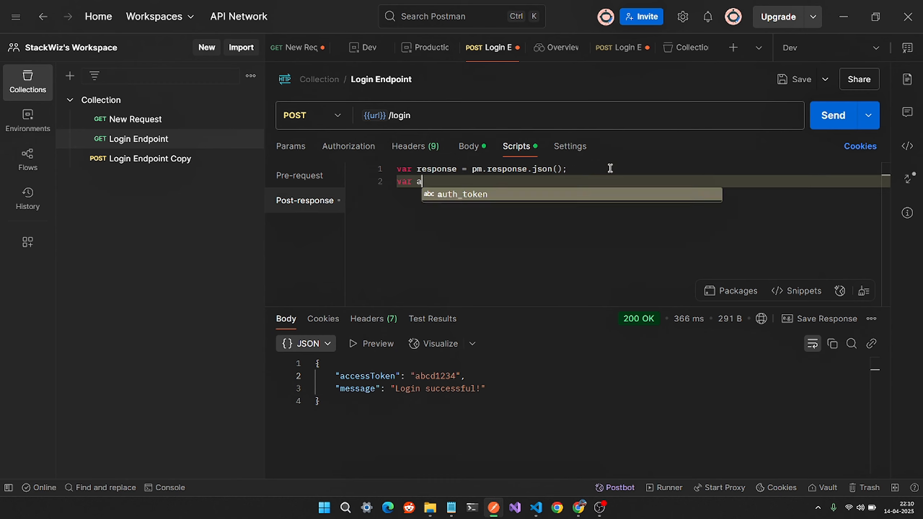
pyautogui.write('ccessTok')
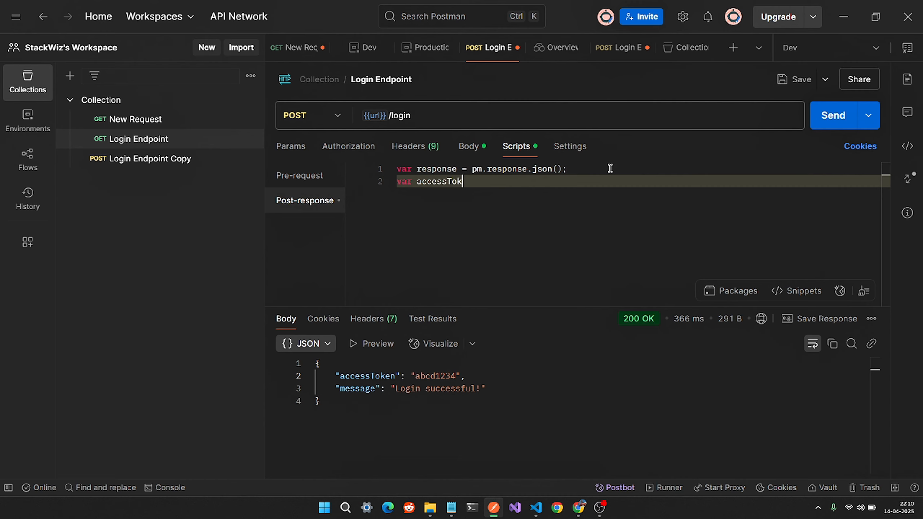
pyautogui.write('en = response')
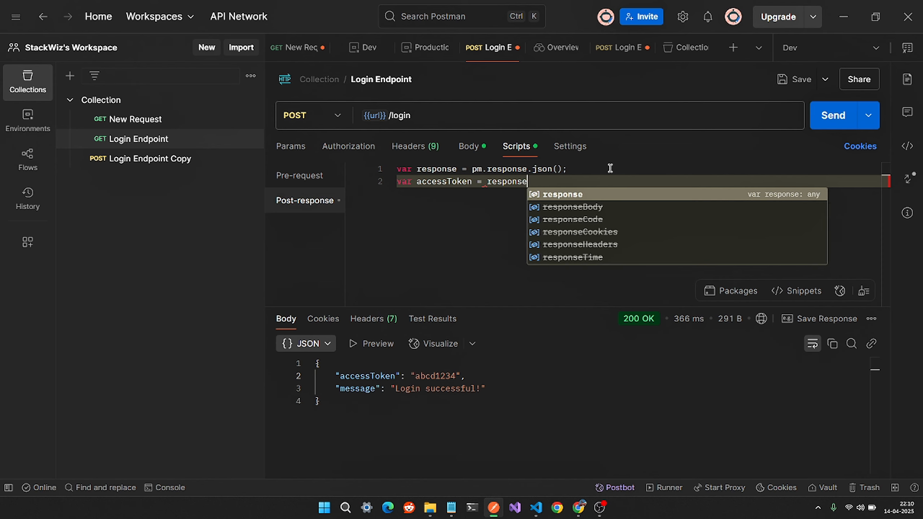
pyautogui.write('.accessToken ?')
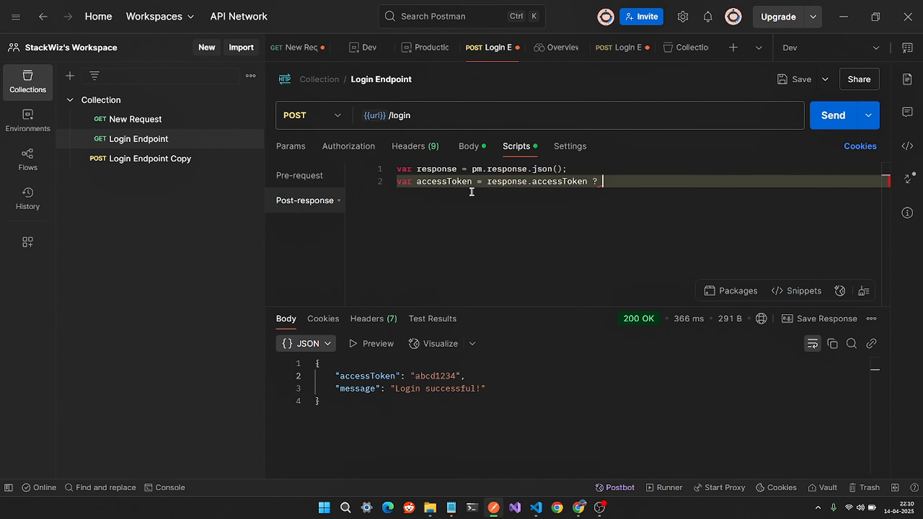
pyautogui.moveTo(487, 182); pyautogui.dragTo(586, 180)
pyautogui.hotkey('ctrl', 'c')
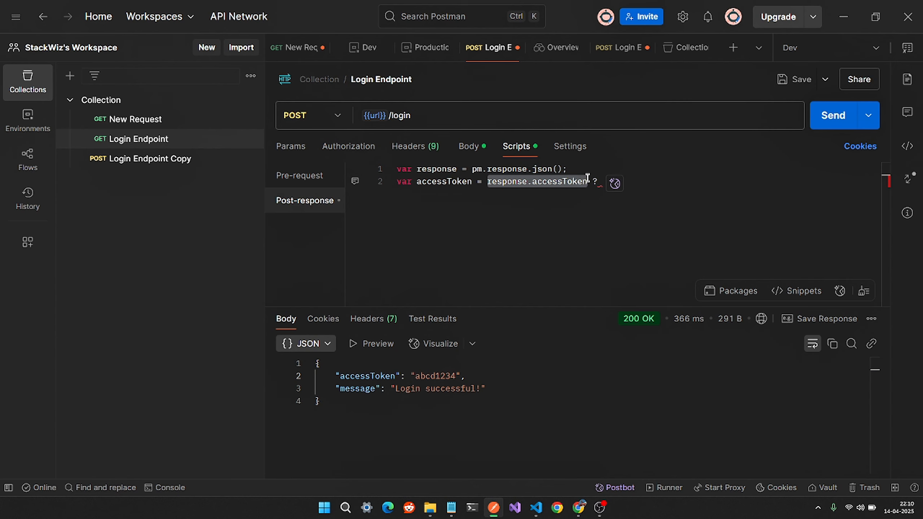
pyautogui.click(640, 176)
pyautogui.hotkey('ctrl', 'v')
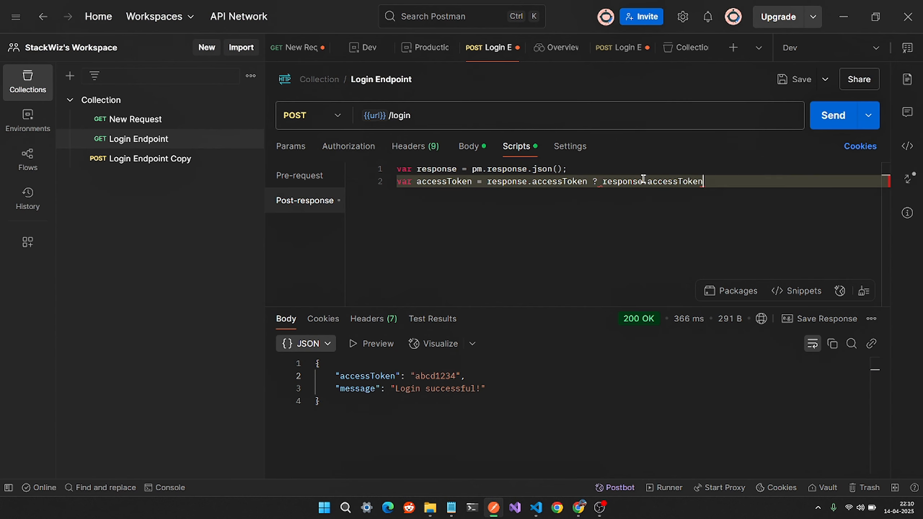
pyautogui.write(': "";')
pyautogui.press('Return')
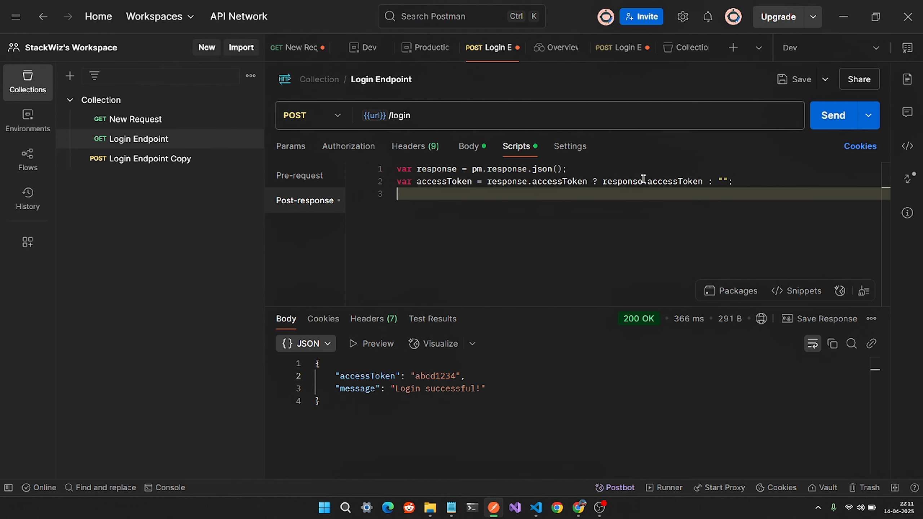
# - Add a pm.collectionVariables.set() call on the script's third line, with "auth_token" as its key
pyautogui.write('pm')
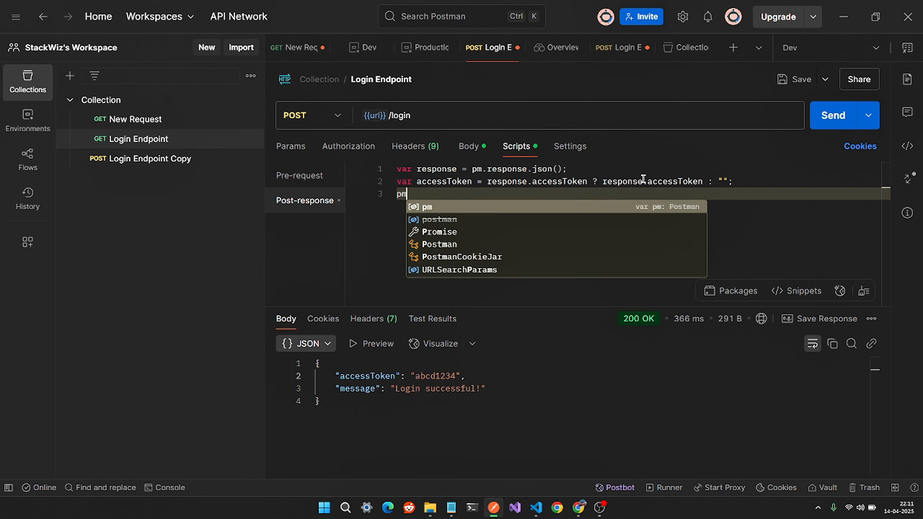
pyautogui.write('.')
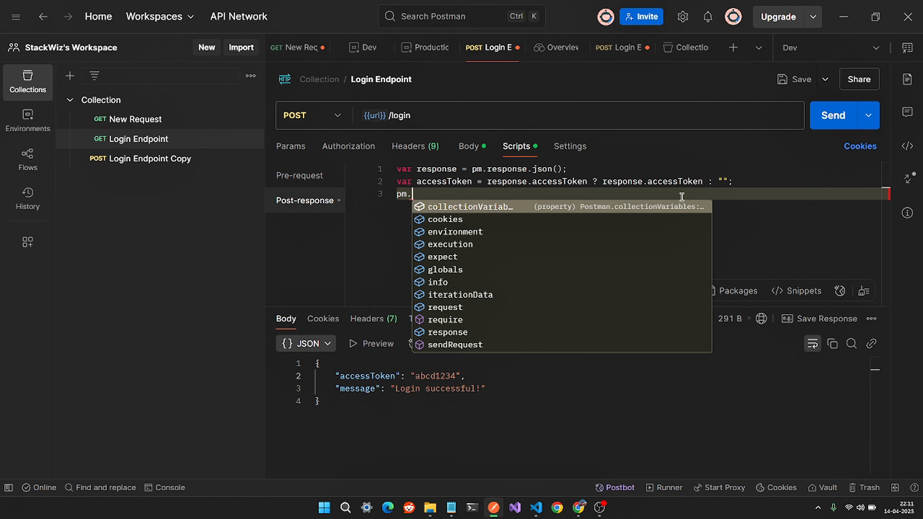
pyautogui.click(506, 207)
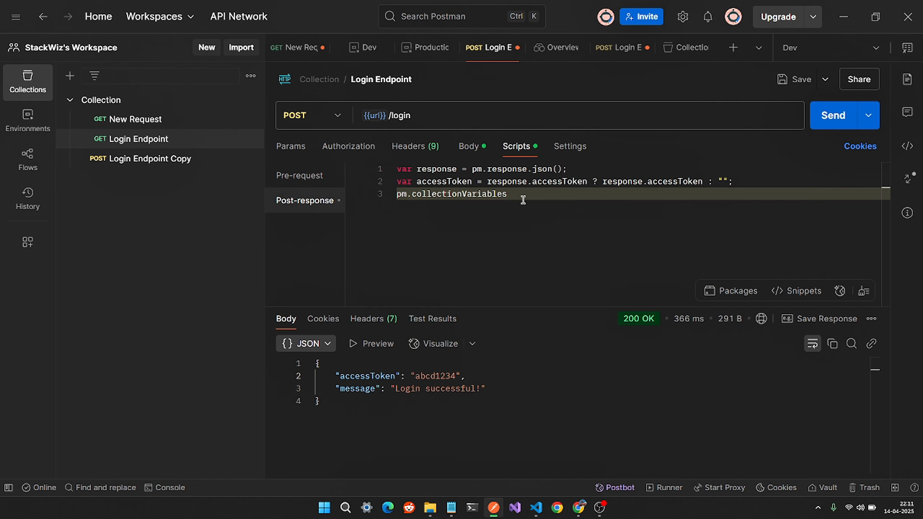
pyautogui.write('.set')
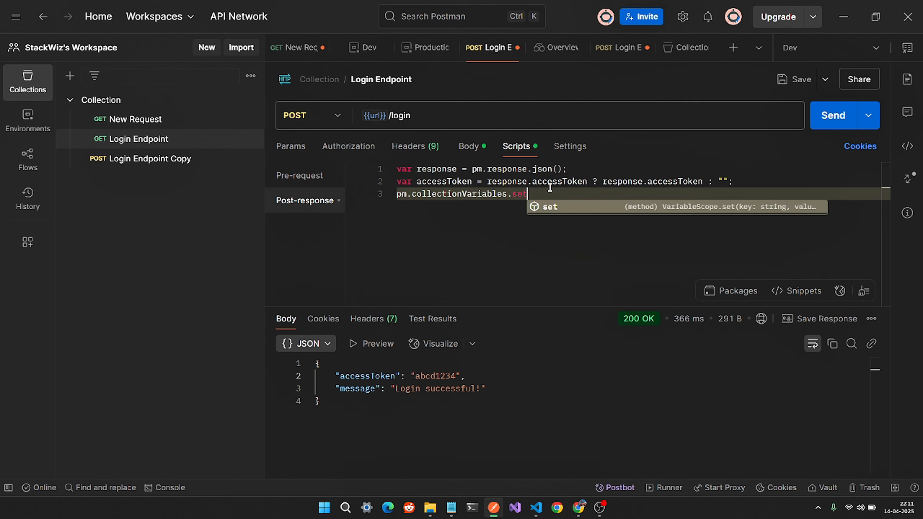
pyautogui.write('()')
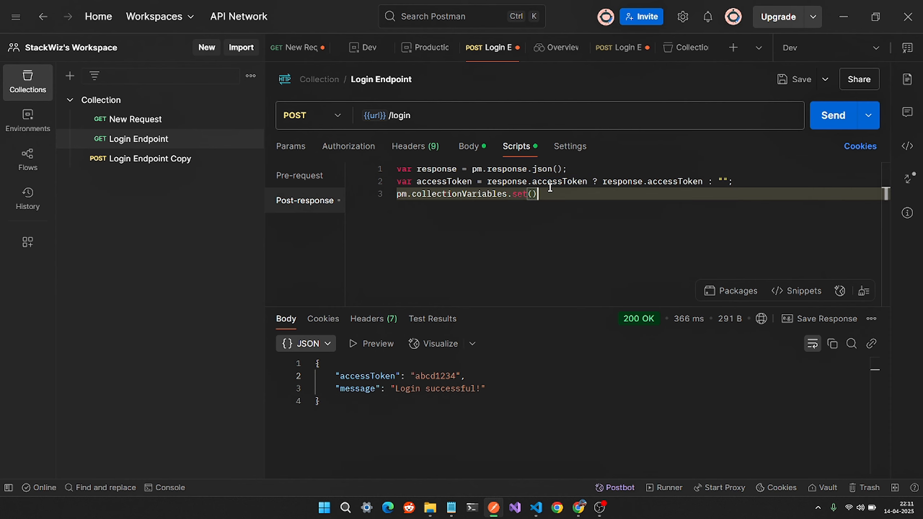
pyautogui.write(';')
pyautogui.press('Left')
pyautogui.press('Left')
pyautogui.write('"auth')
pyautogui.press('Return')
pyautogui.write(',')
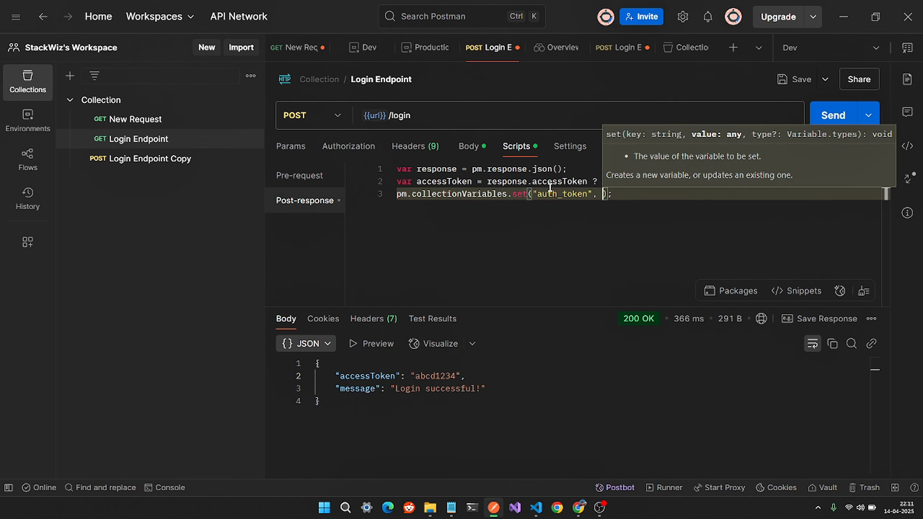
# - Pass the accessToken variable as the value in the collectionVariables.set call and save the Login Endpoint request
pyautogui.doubleClick(436, 182)
pyautogui.hotkey('ctrl', 'c')
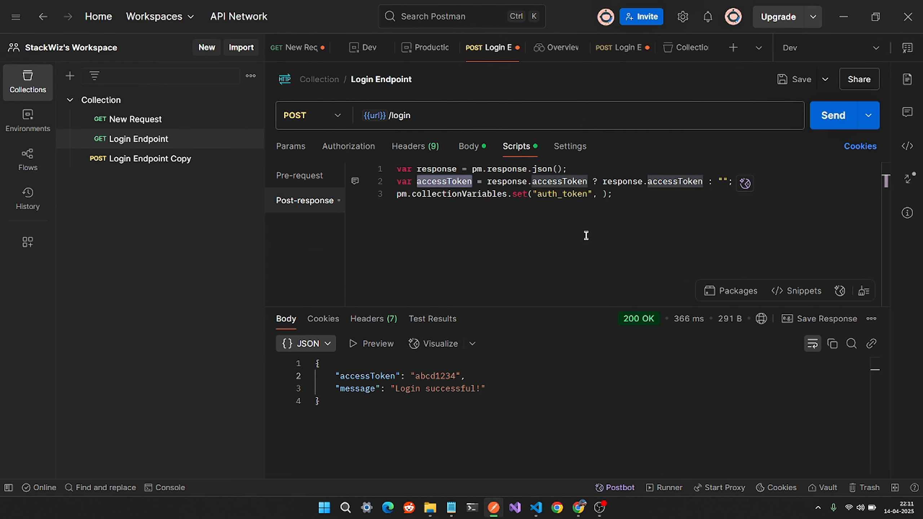
pyautogui.click(603, 194)
pyautogui.hotkey('ctrl', 'v')
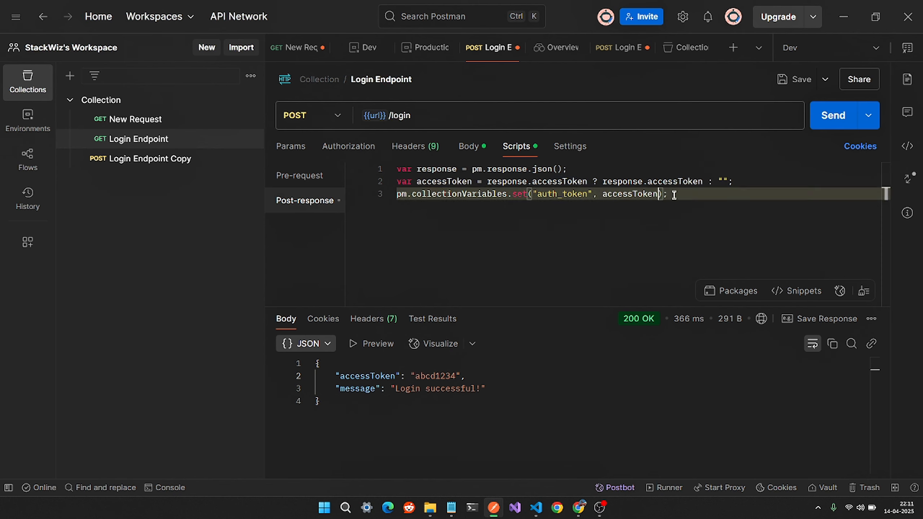
pyautogui.click(683, 197)
pyautogui.hotkey('ctrl', 's')
# - Send the Login Endpoint request and check the auth_token value in the collection's variables
pyautogui.click(478, 153)
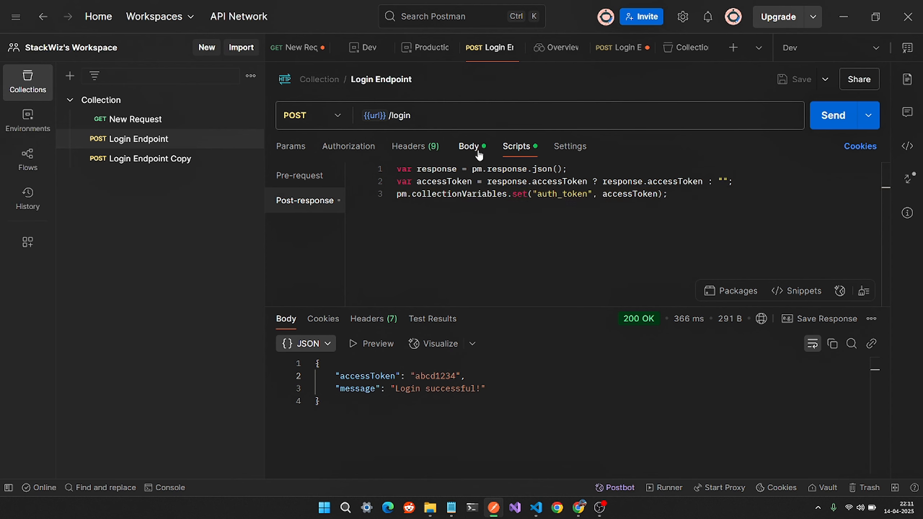
pyautogui.click(831, 123)
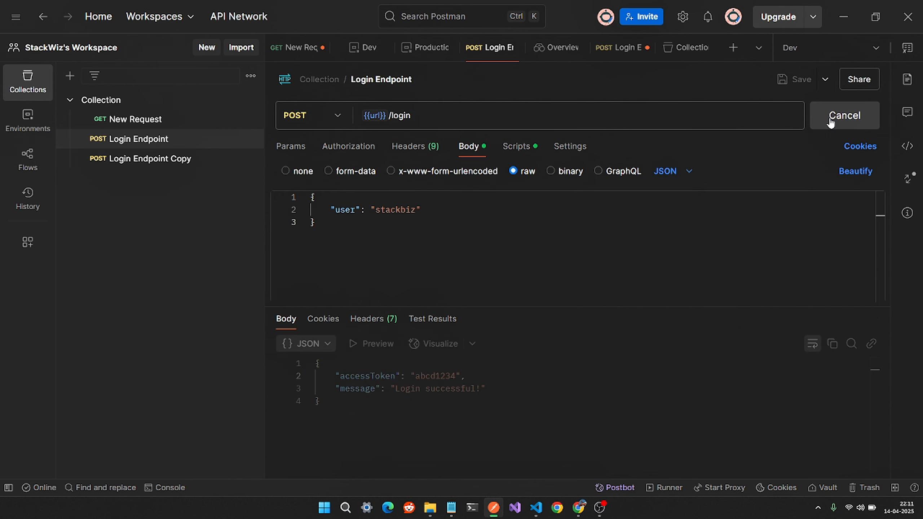
pyautogui.click(147, 105)
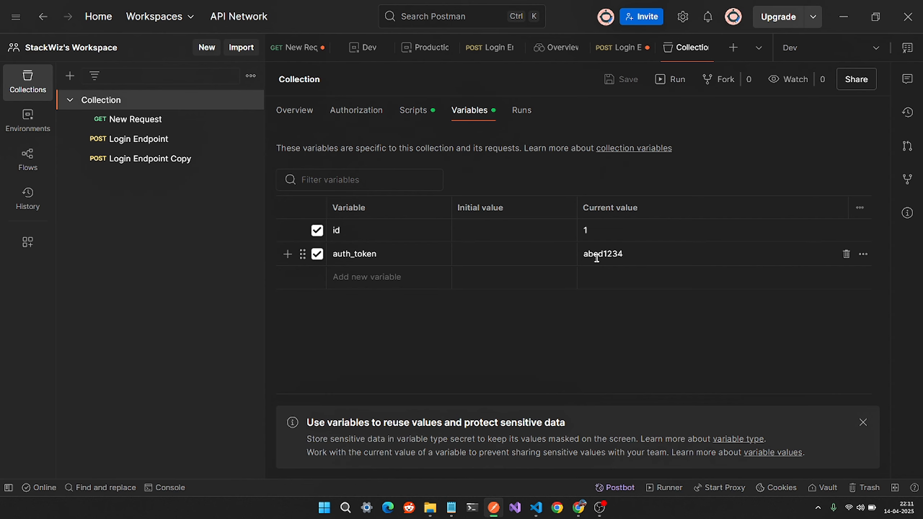
pyautogui.click(154, 145)
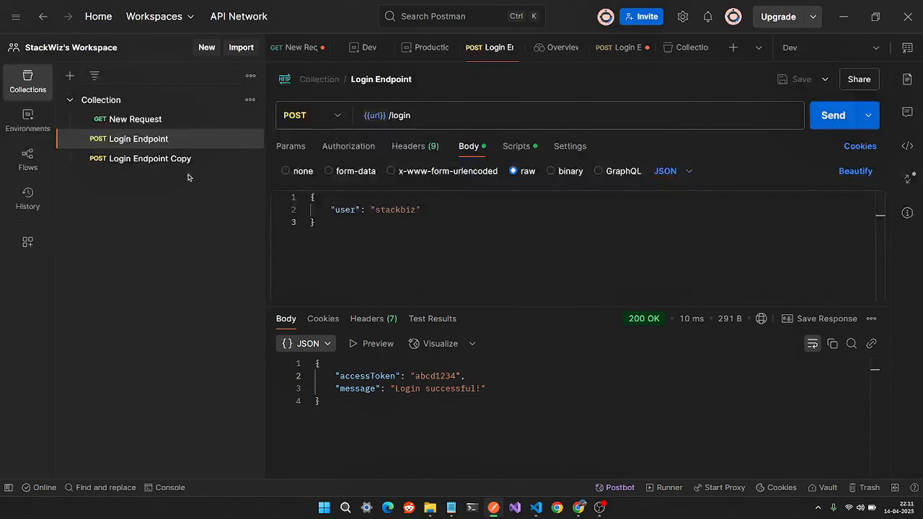
# - Rename the Login Endpoint Copy request as Authenticated
pyautogui.click(184, 160)
pyautogui.click(379, 81)
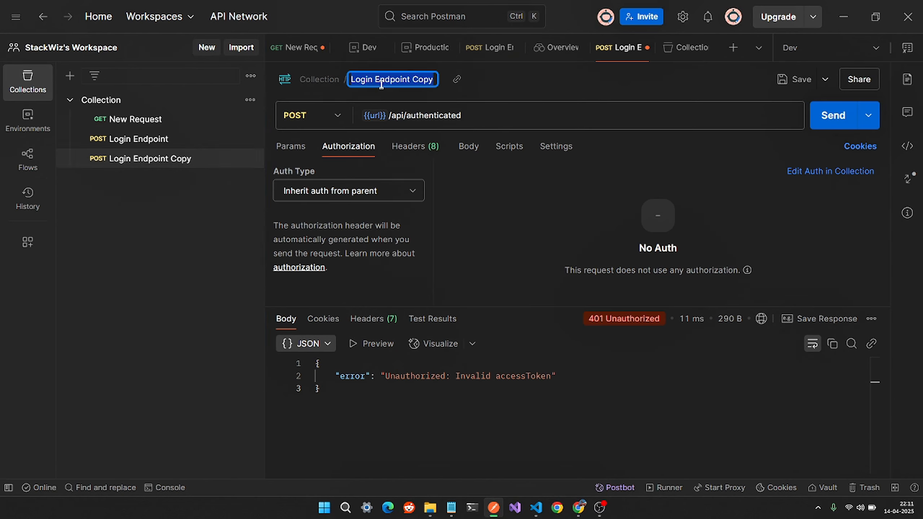
pyautogui.write('Authenticated')
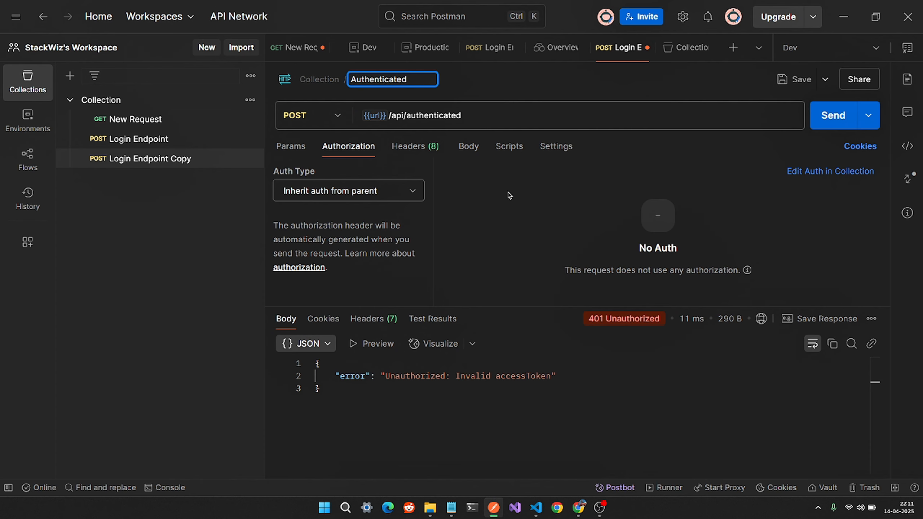
pyautogui.press('Return')
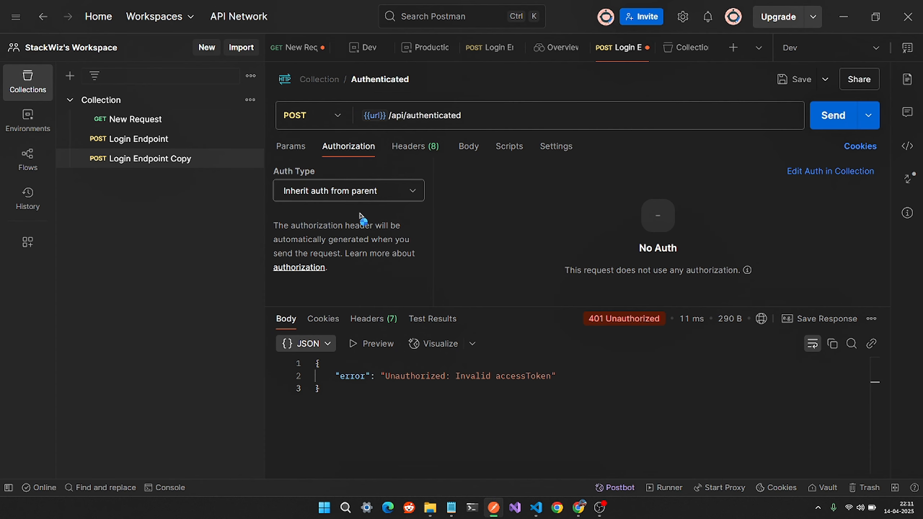
# - Send the Authenticated request and check its response, headers and authorization settings
pyautogui.click(830, 116)
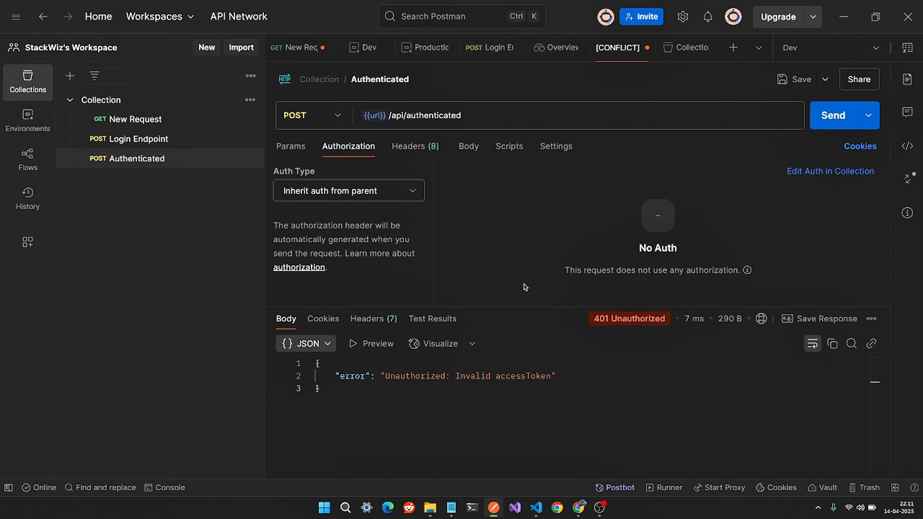
pyautogui.click(422, 147)
pyautogui.click(335, 157)
pyautogui.click(396, 149)
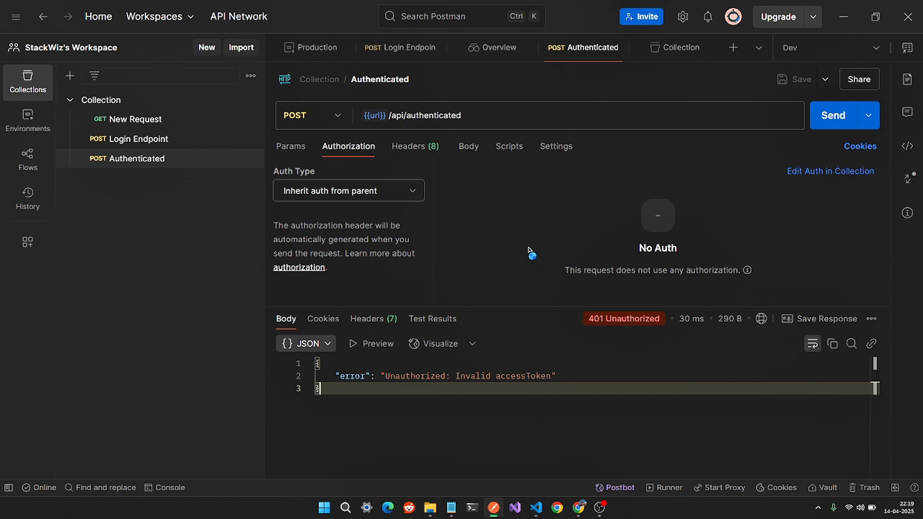
pyautogui.click(511, 218)
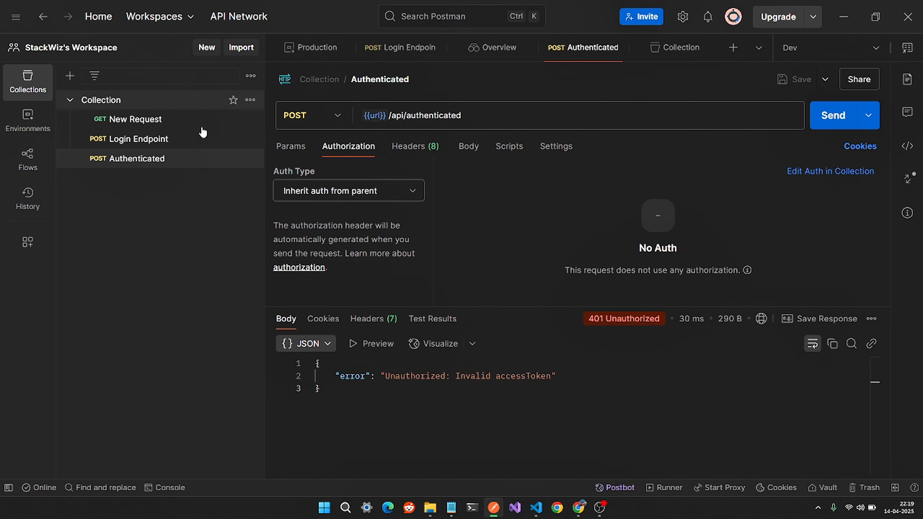
# - Review the collection's variables, post-response script and authorization, and compare them with the Authenticated request's inherited auth type
pyautogui.click(203, 100)
pyautogui.click(474, 117)
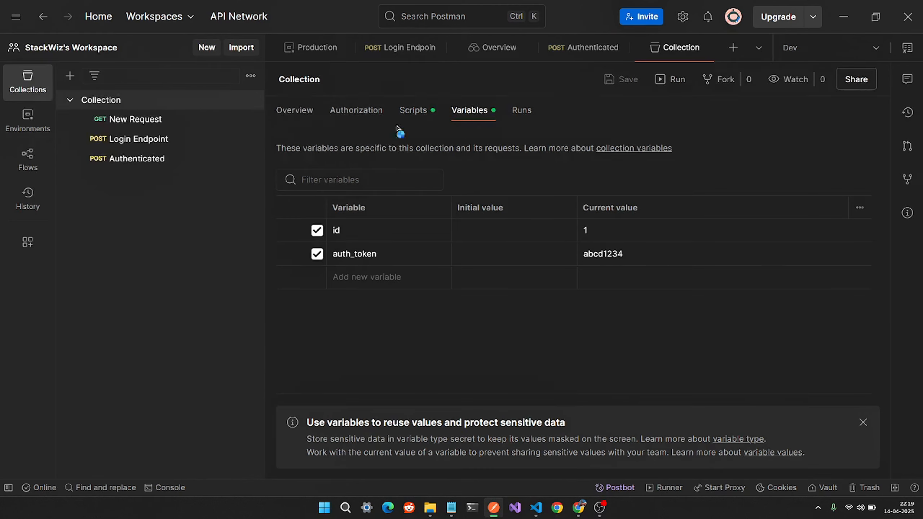
pyautogui.click(415, 111)
pyautogui.click(314, 175)
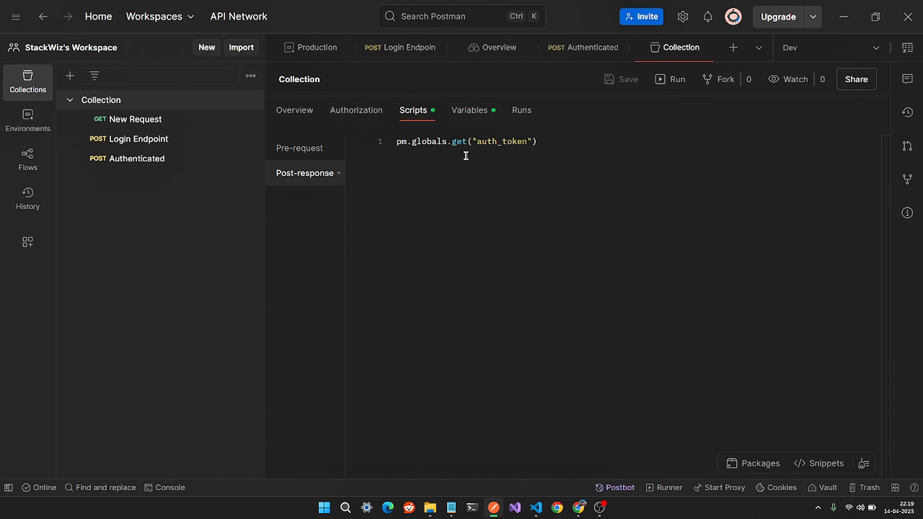
pyautogui.click(472, 115)
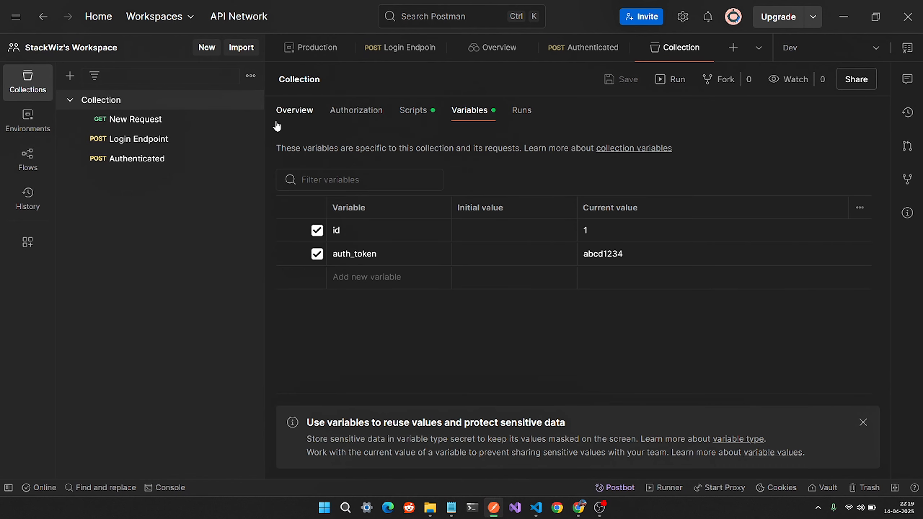
pyautogui.click(351, 117)
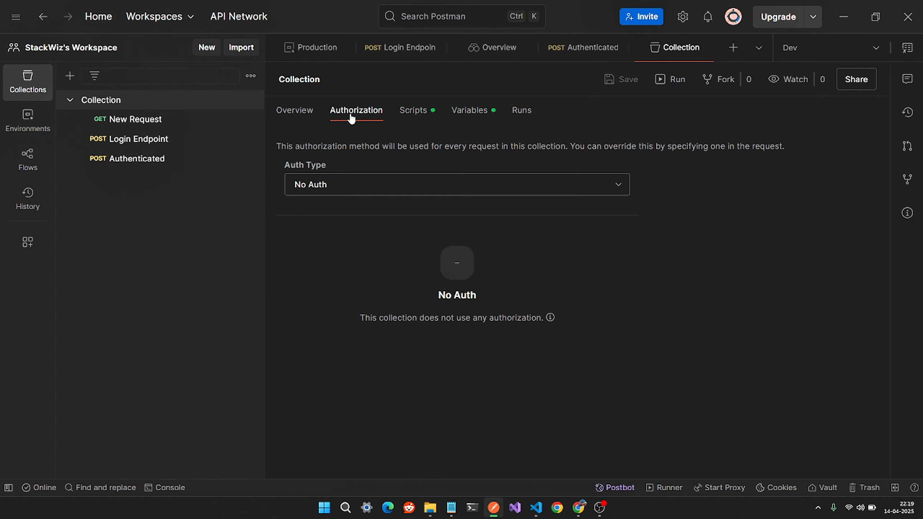
pyautogui.click(144, 162)
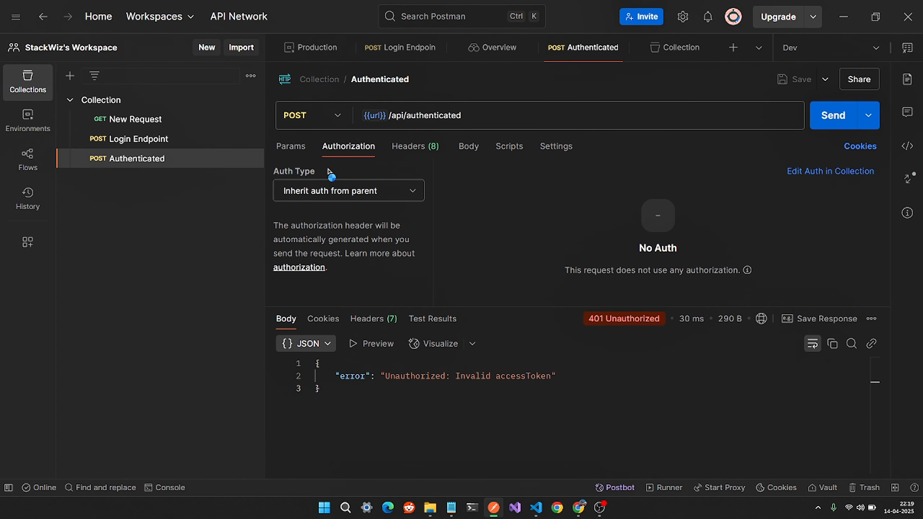
# - Set the collection's authorization to Bearer Token with {{auth_token}} as the token, check that variable in the collection's variables, and save the collection
pyautogui.click(150, 107)
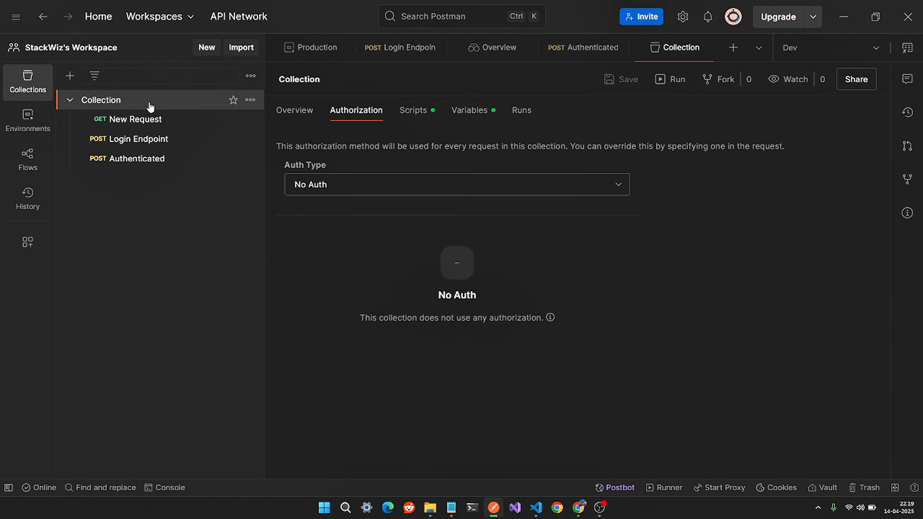
pyautogui.click(404, 190)
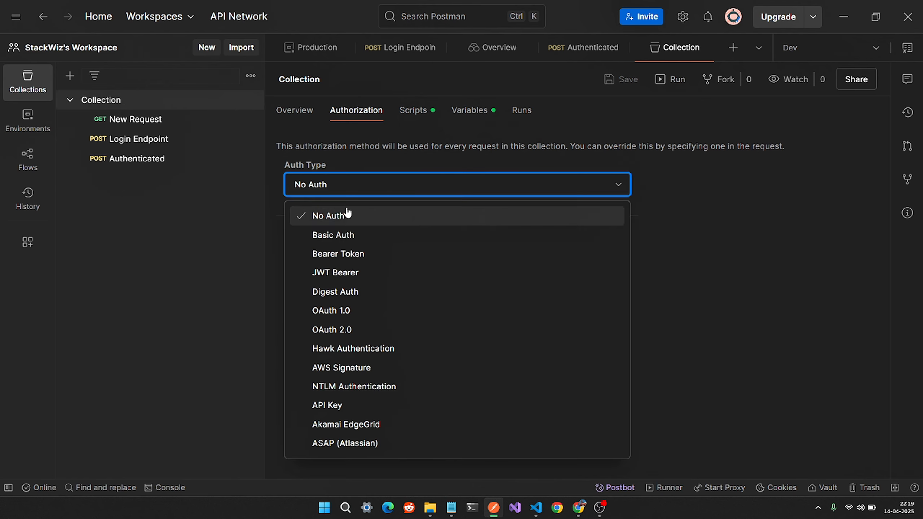
pyautogui.click(341, 253)
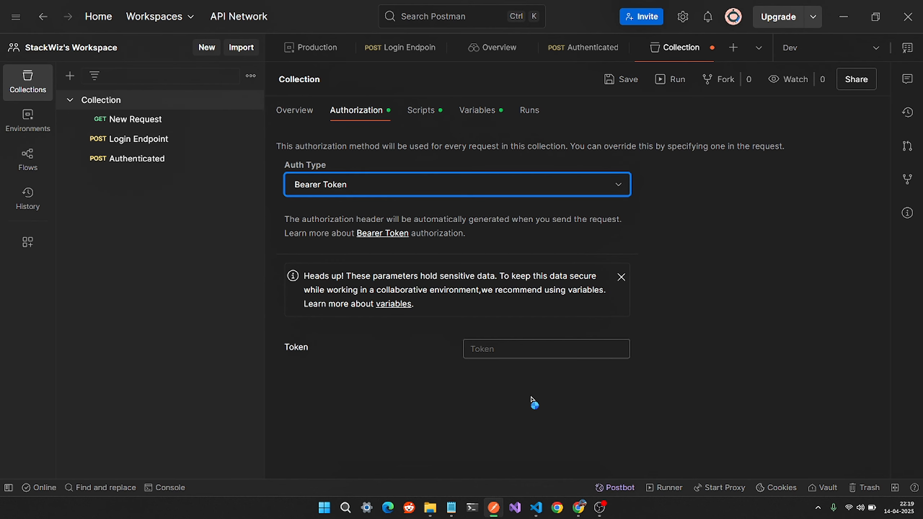
pyautogui.click(512, 349)
pyautogui.write('{{')
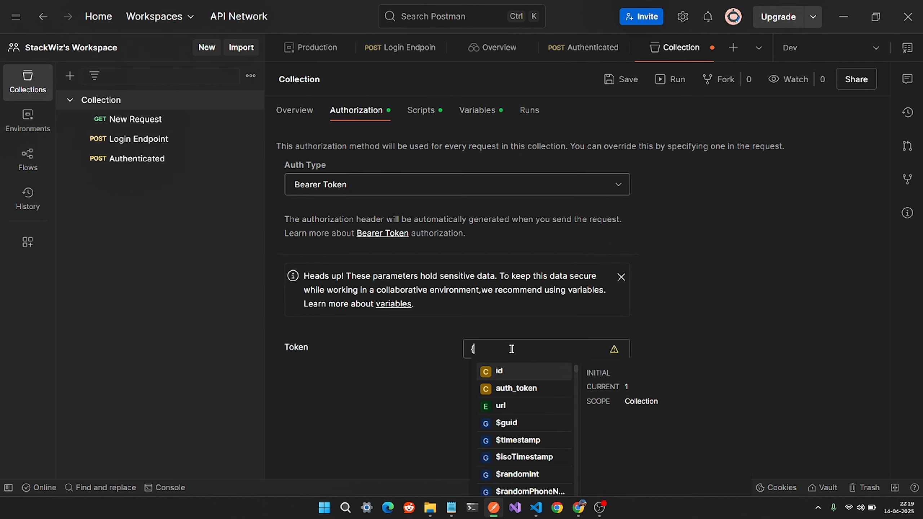
pyautogui.write('aut')
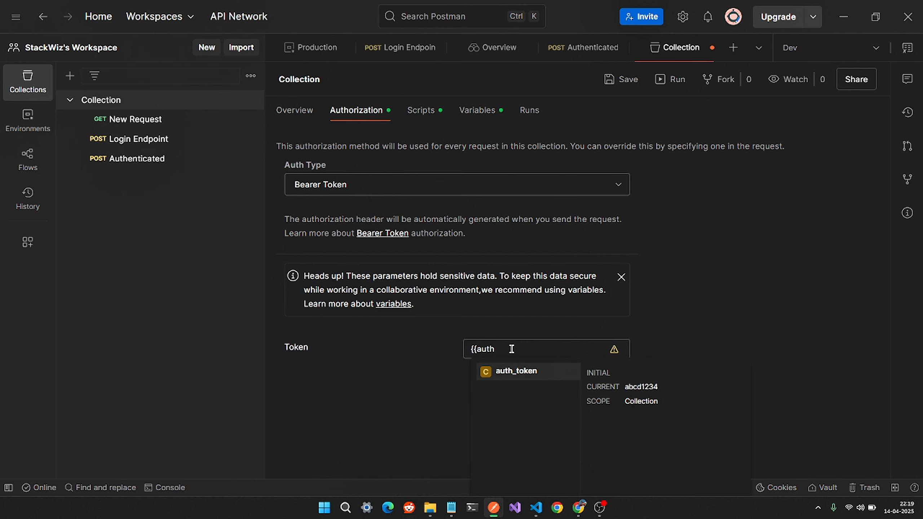
pyautogui.write('h')
pyautogui.press('Return')
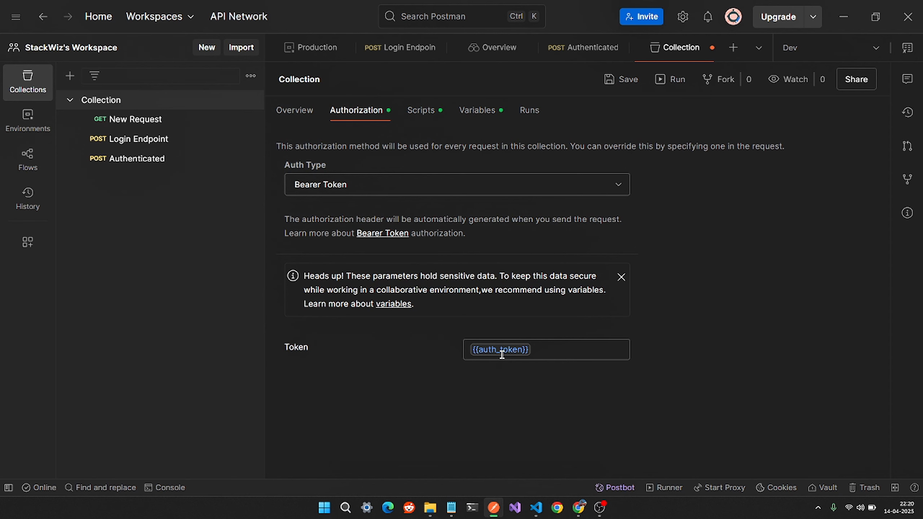
pyautogui.click(475, 113)
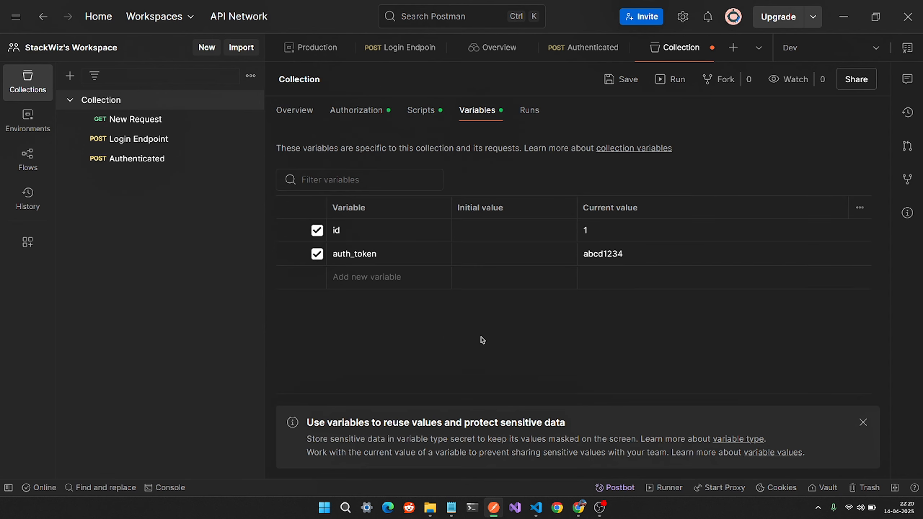
pyautogui.click(368, 113)
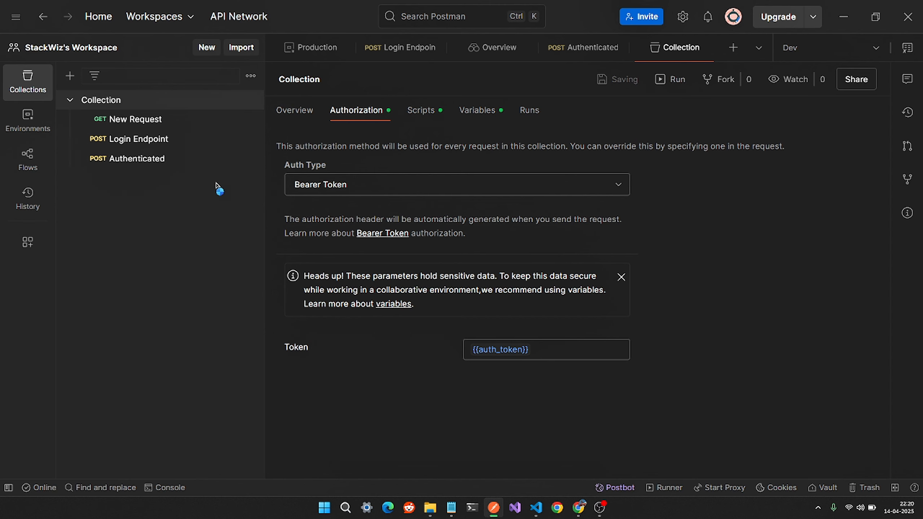
# - Send the Authenticated request with the inherited bearer token and check the message in its response body
pyautogui.click(169, 160)
pyautogui.click(833, 117)
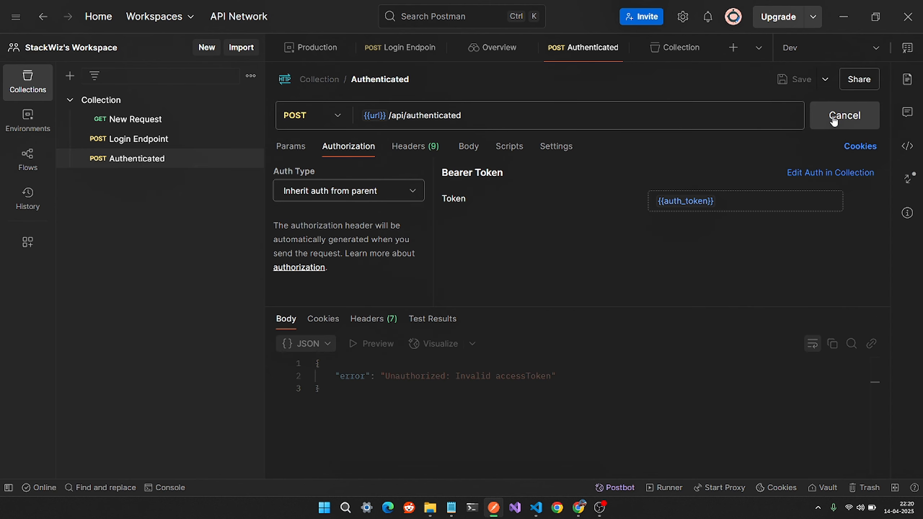
pyautogui.moveTo(334, 372); pyautogui.dragTo(504, 388)
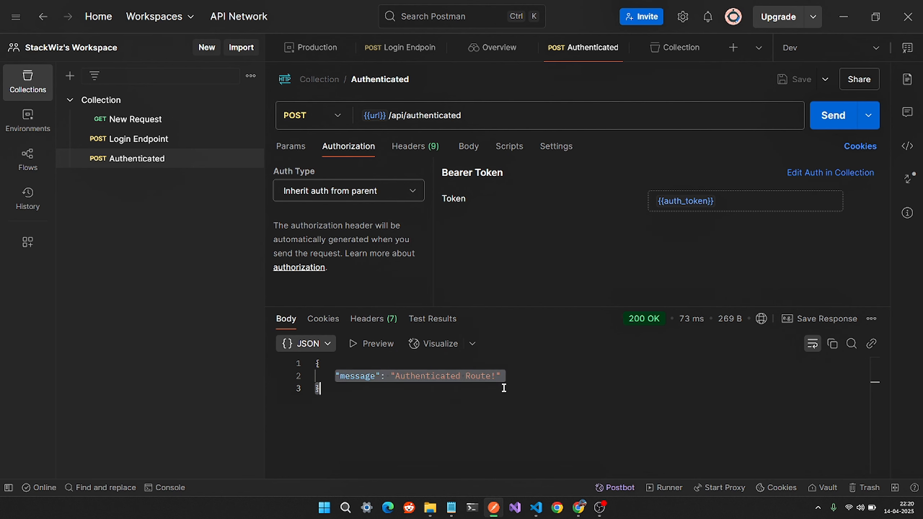
pyautogui.click(517, 374)
# - Compare the collection's Bearer Token authorization with the Authenticated request's inherited auth, and review the request's response message
pyautogui.click(161, 101)
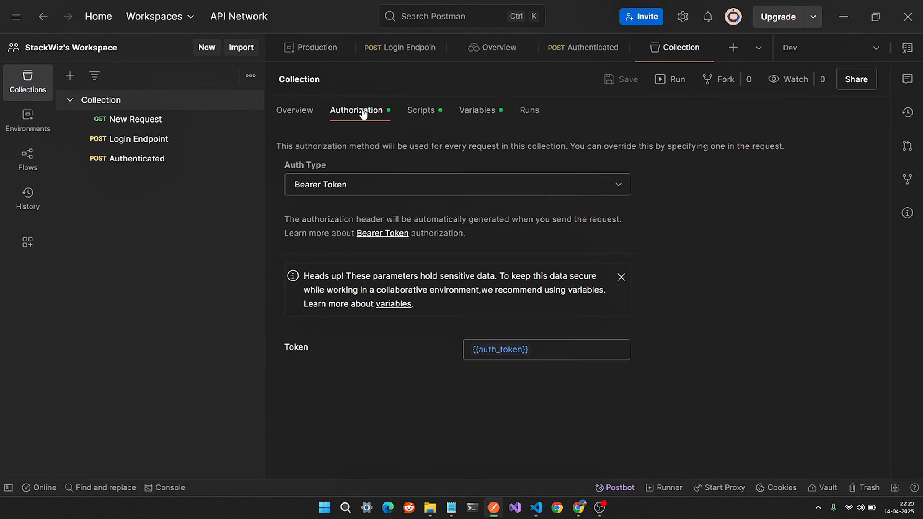
pyautogui.click(358, 193)
pyautogui.click(181, 158)
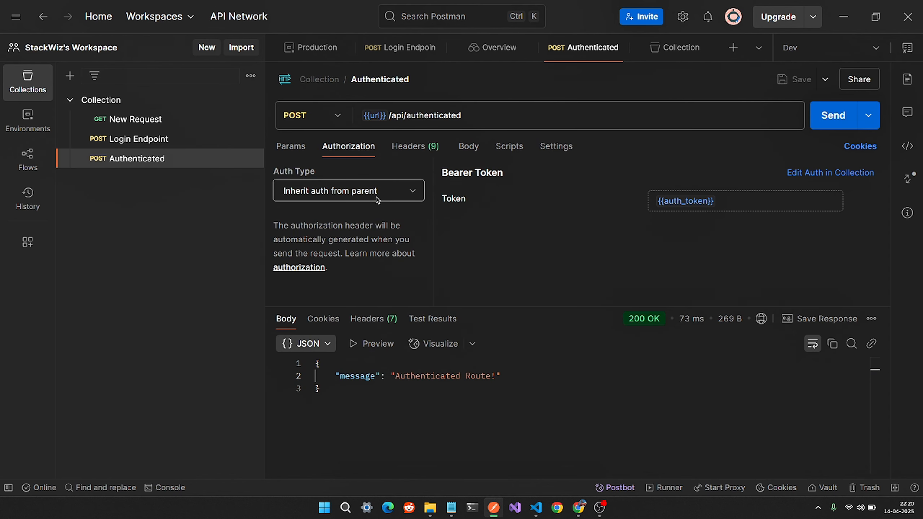
pyautogui.click(553, 363)
pyautogui.moveTo(511, 377); pyautogui.dragTo(336, 374)
pyautogui.click(522, 376)
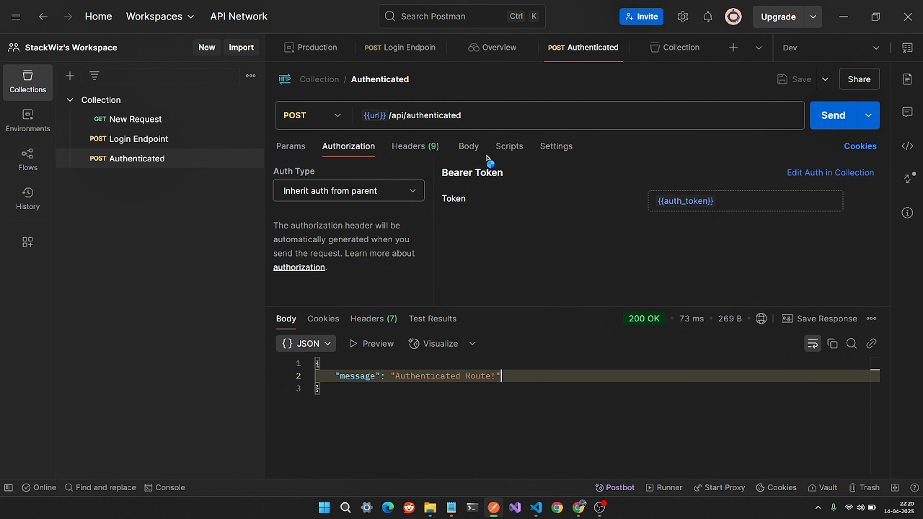
pyautogui.click(192, 151)
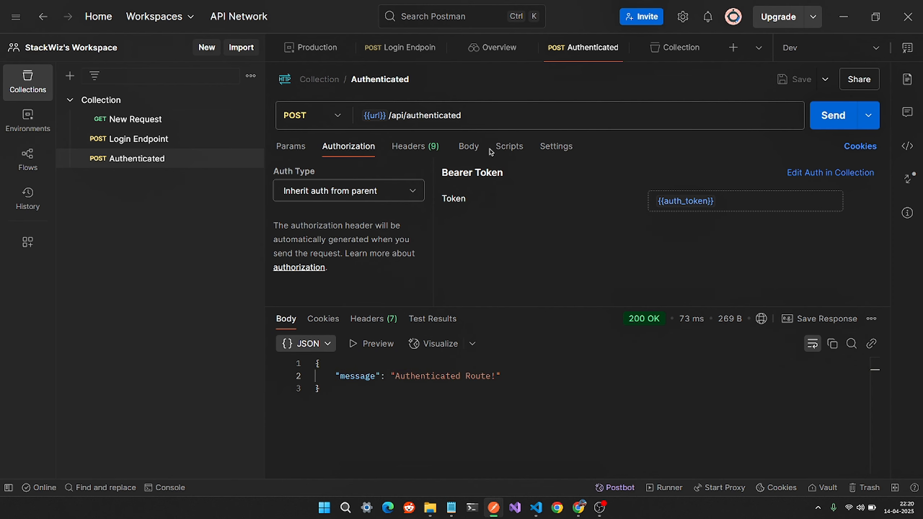
# - Open the Login Endpoint's post-response script and inspect the requests logged in the Postman Console
pyautogui.click(184, 141)
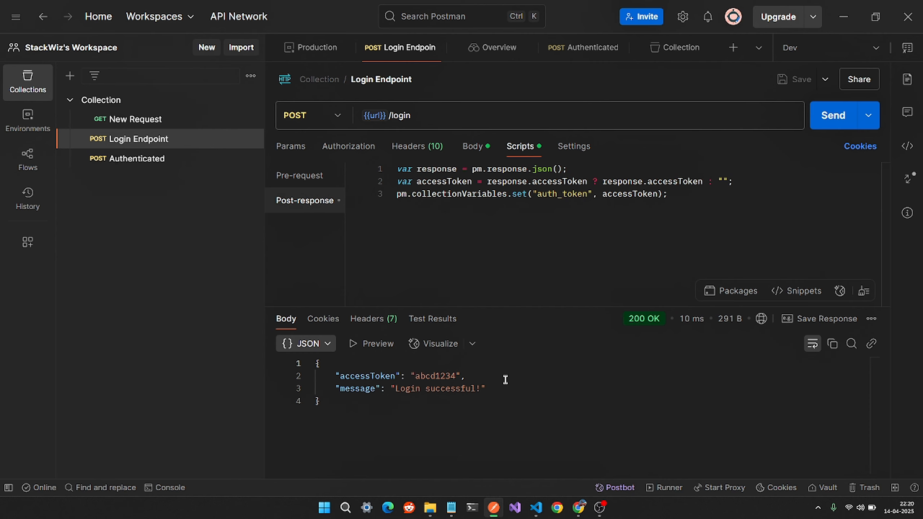
pyautogui.click(681, 195)
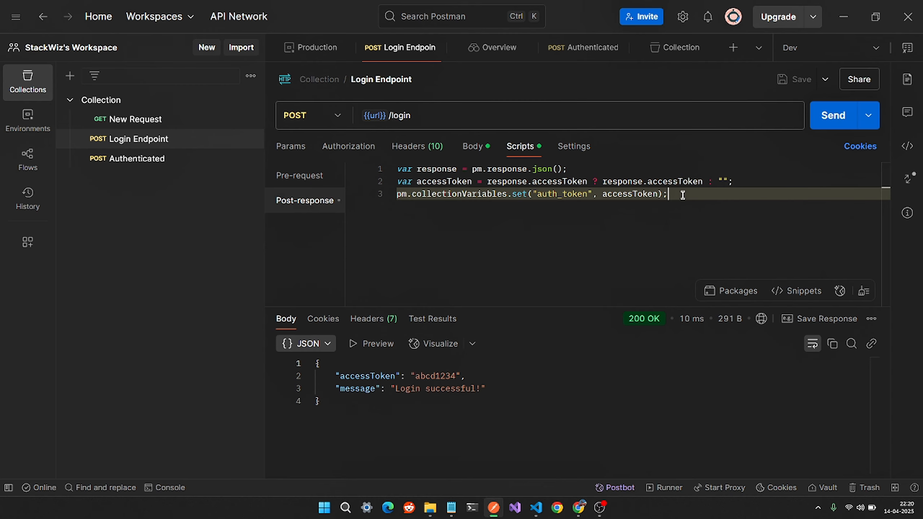
pyautogui.hotkey('ctrl', 'alt', 'c')
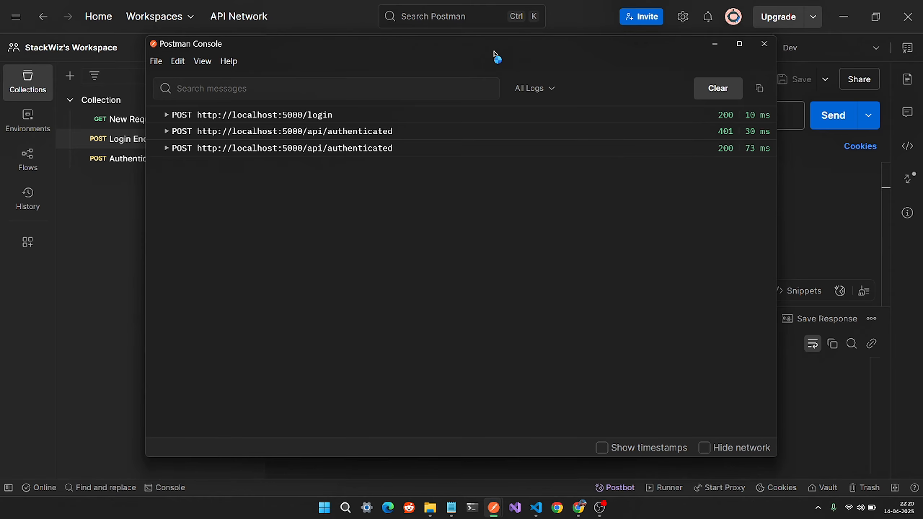
pyautogui.moveTo(495, 58); pyautogui.dragTo(511, 91)
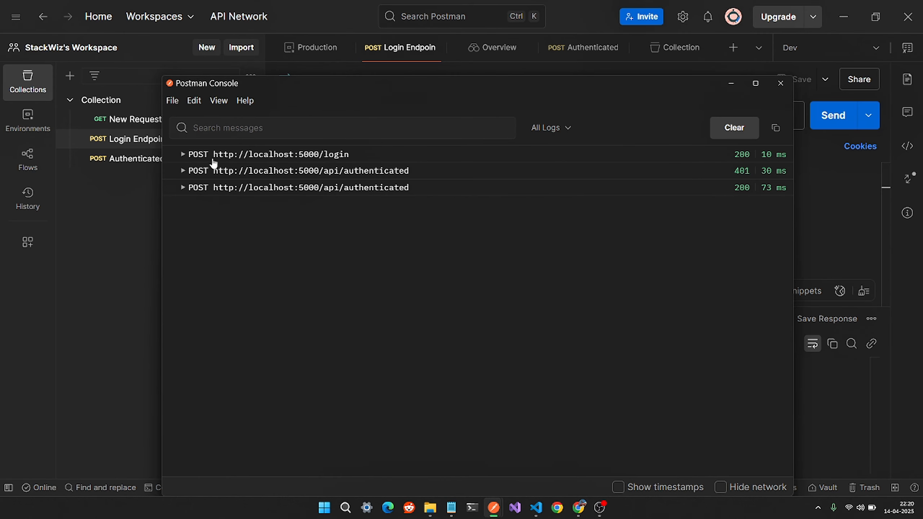
pyautogui.click(185, 155)
pyautogui.click(187, 156)
pyautogui.doubleClick(184, 189)
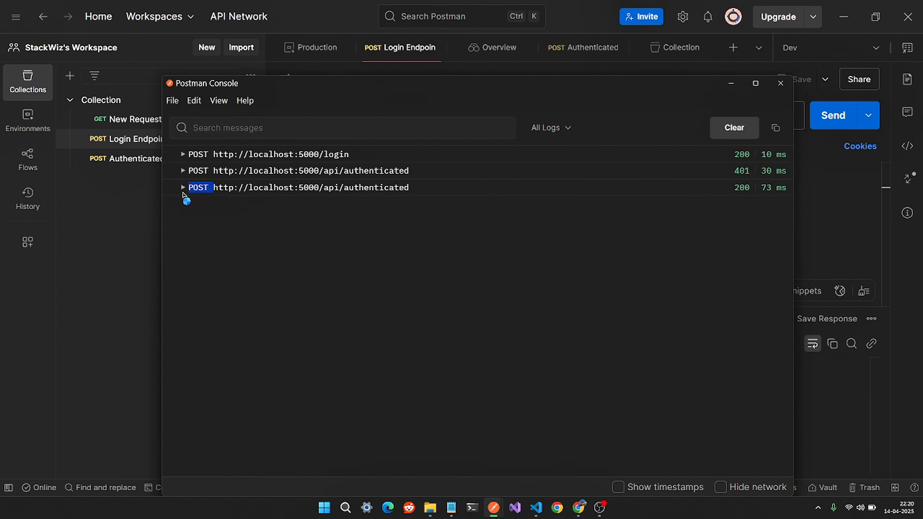
pyautogui.click(732, 83)
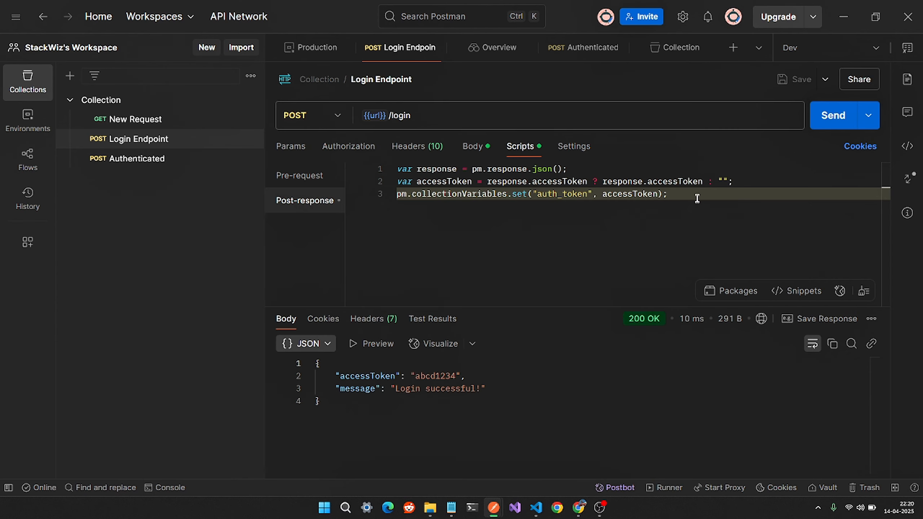
# - Add the line console.log(accessToken); at the end of the Login Endpoint's post-response script
pyautogui.press('Return')
pyautogui.write('console')
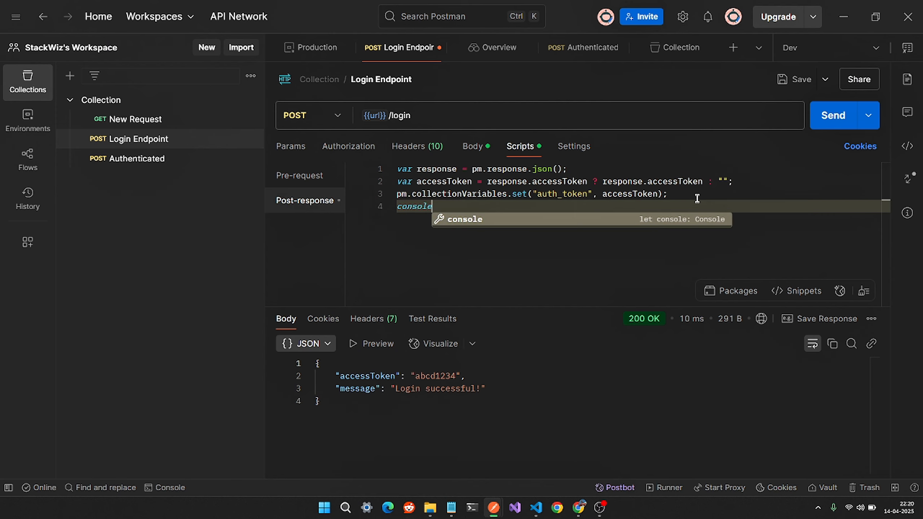
pyautogui.write('.log()')
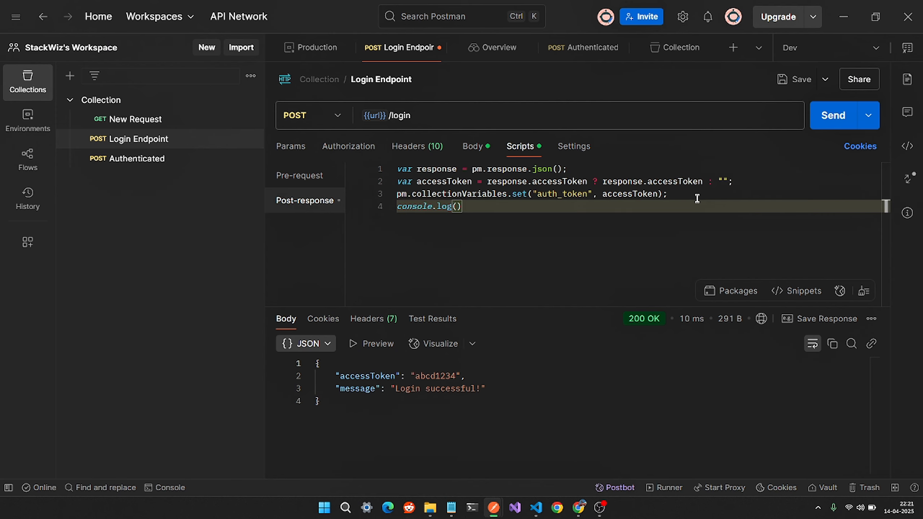
pyautogui.write(';')
pyautogui.doubleClick(453, 180)
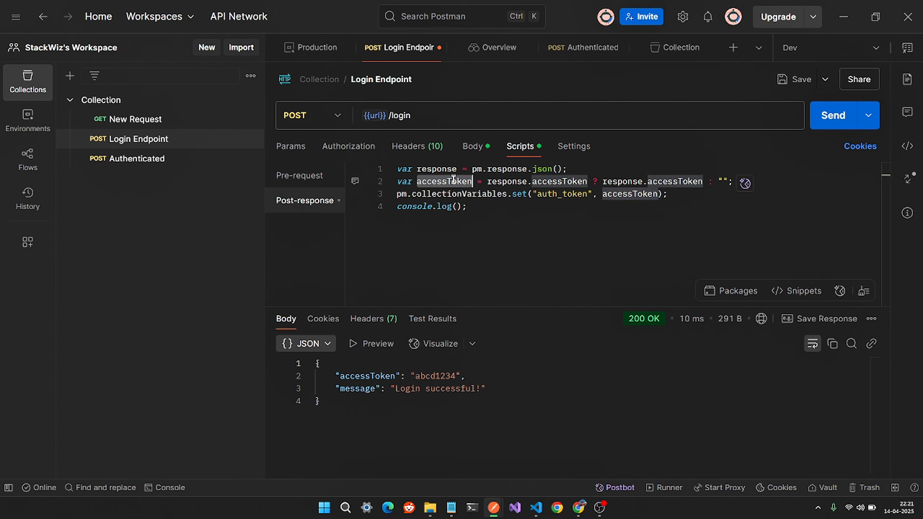
pyautogui.click(457, 206)
pyautogui.write('accessToken')
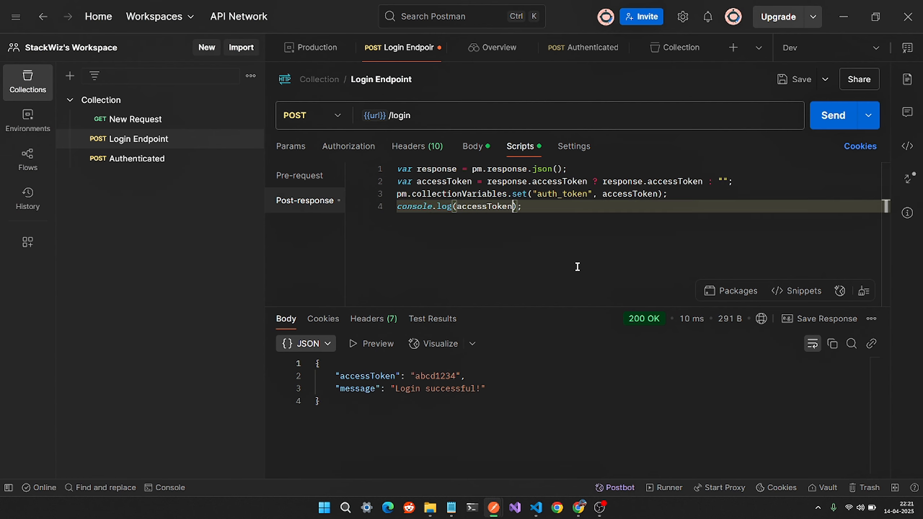
# - Move the console.log line above the pm.collectionVariables.set line and save the Login Endpoint request
pyautogui.click(580, 215)
pyautogui.hotkey('alt', 'Up')
pyautogui.hotkey('ctrl', 's')
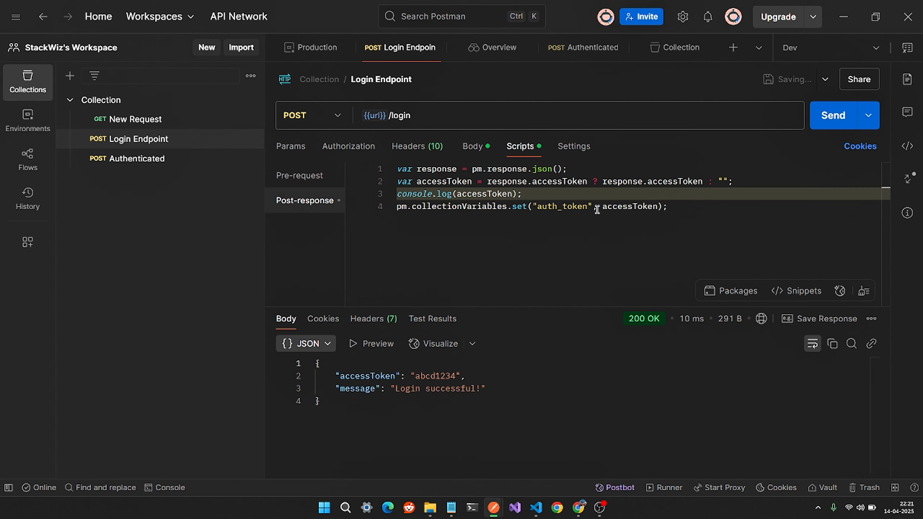
# - Send the Login Endpoint request and check the logged access token in the Postman Console
pyautogui.click(827, 123)
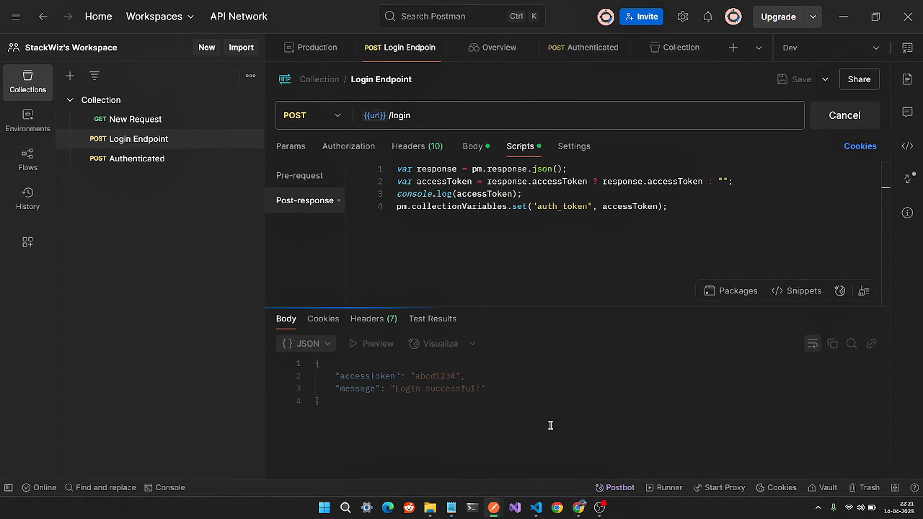
pyautogui.moveTo(494, 508)
pyautogui.click(556, 447)
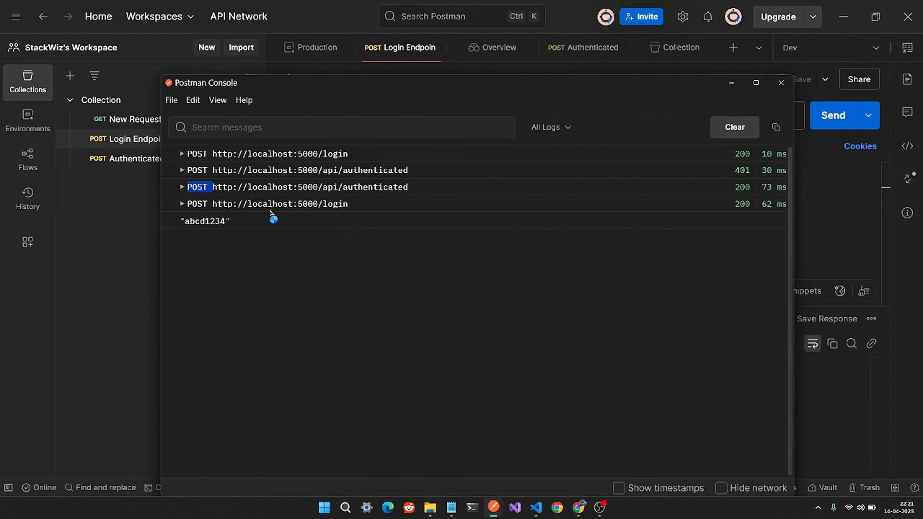
pyautogui.doubleClick(198, 223)
pyautogui.click(293, 226)
pyautogui.click(116, 267)
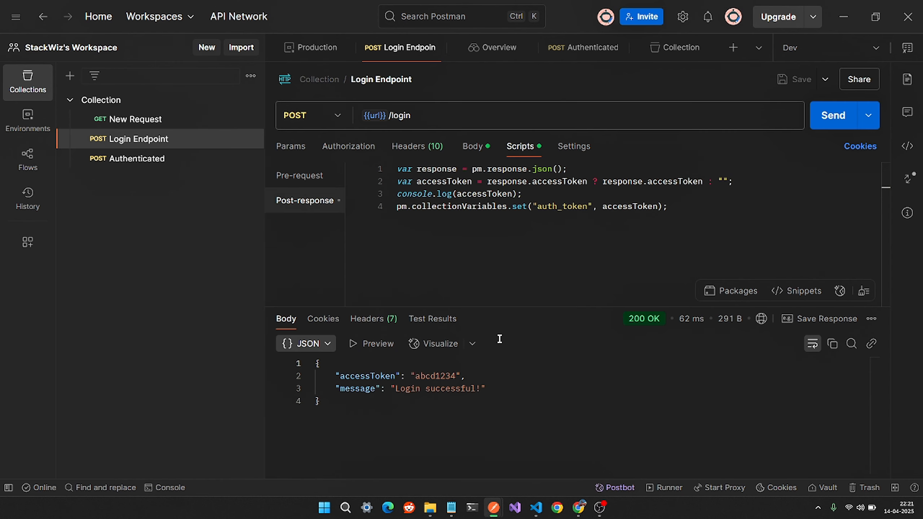
# - Review the Postman Console log again and compare it with the Login Endpoint's post-response script
pyautogui.moveTo(494, 508)
pyautogui.click(535, 456)
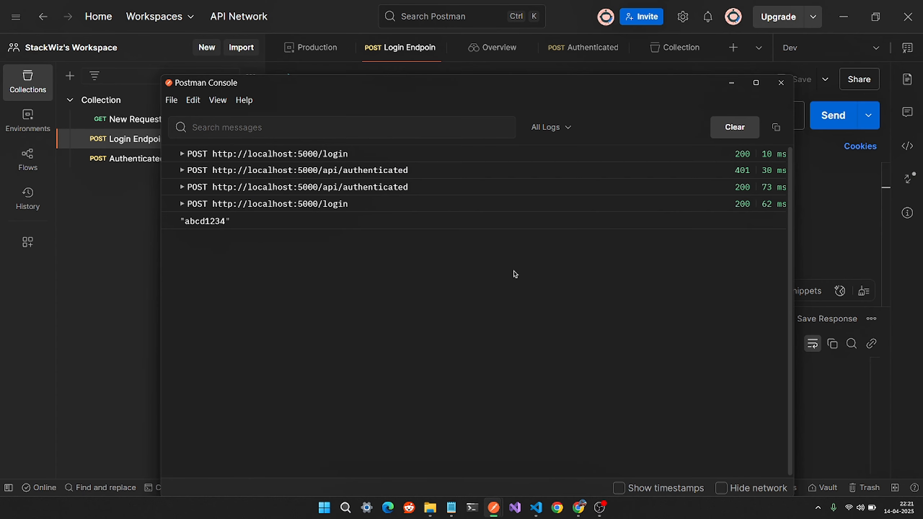
pyautogui.click(732, 83)
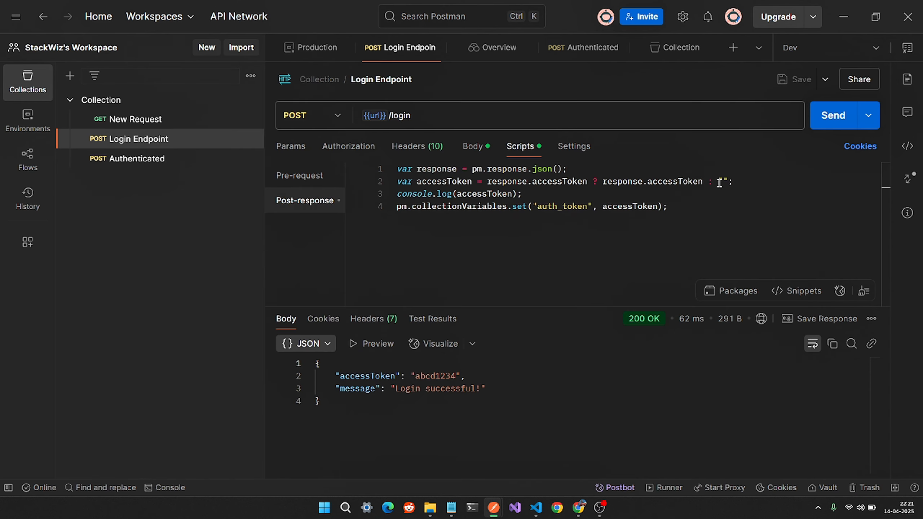
pyautogui.click(729, 210)
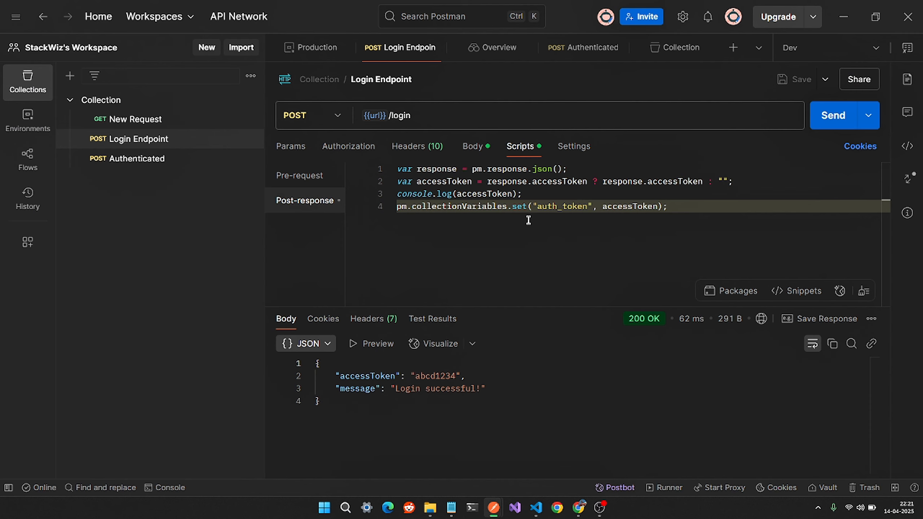
pyautogui.hotkey('ctrl', 'alt', 'c')
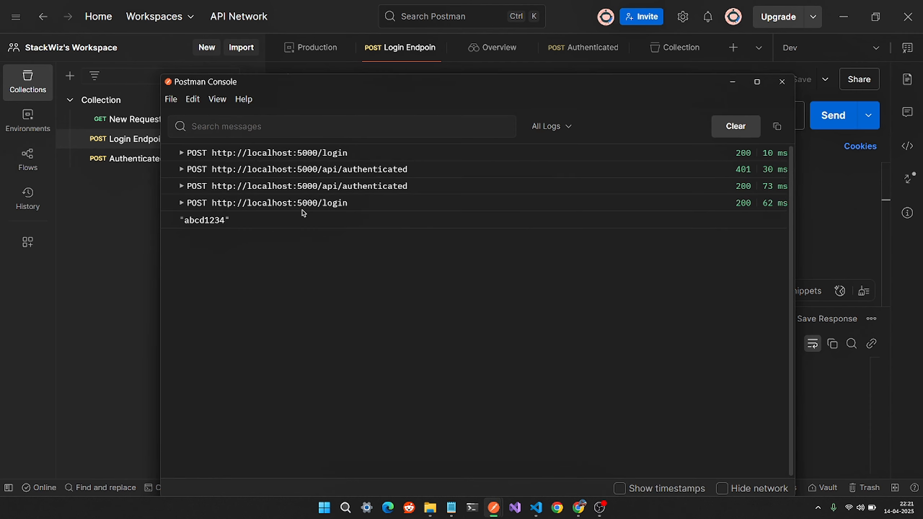